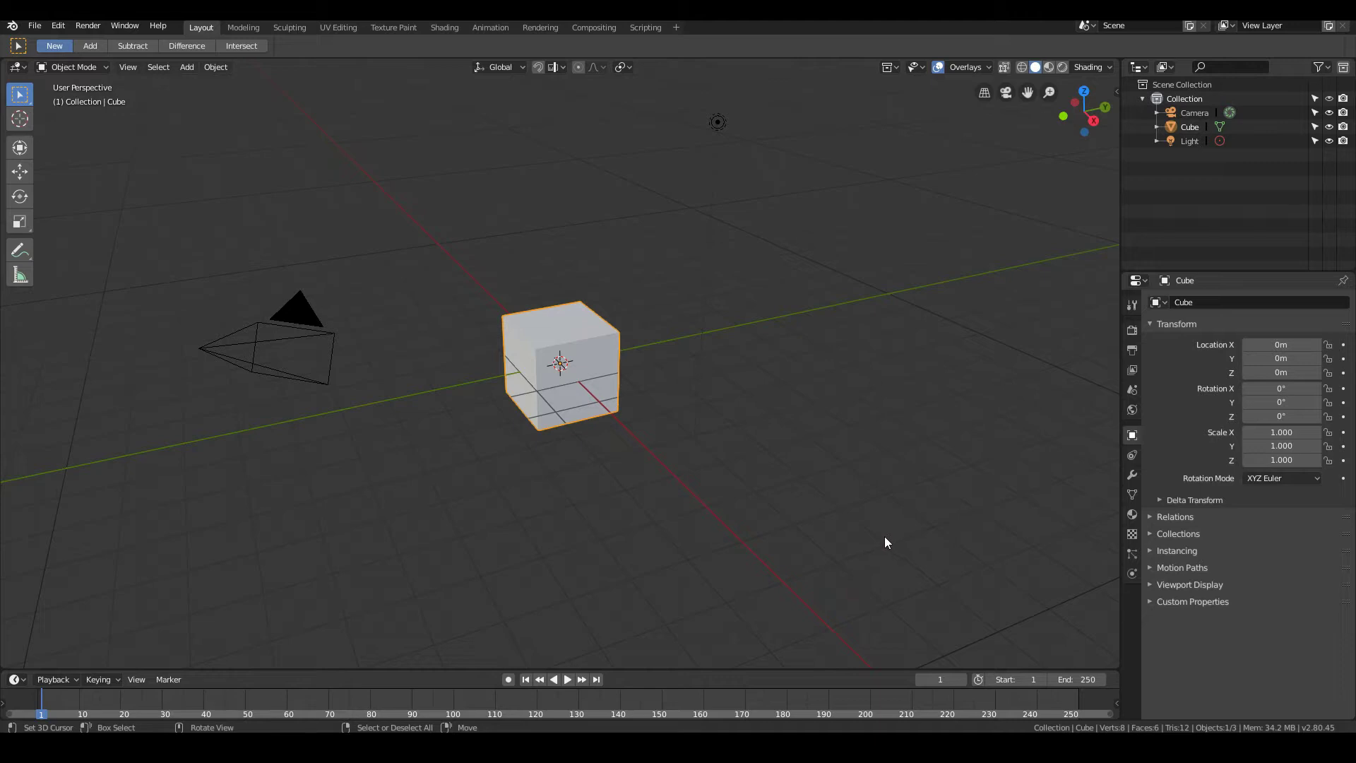
scroll(887, 541, "down", 1)
scroll(887, 541, "up", 2)
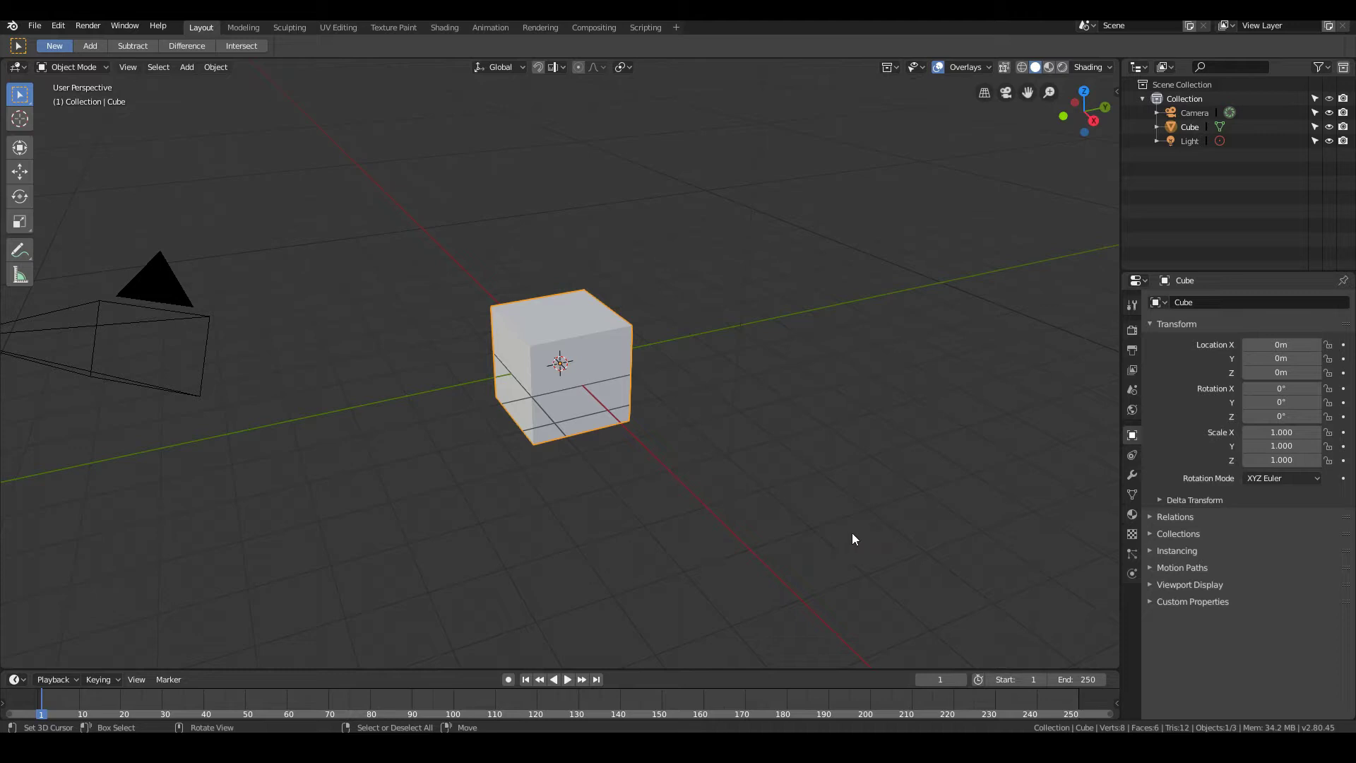
scroll(832, 535, "down", 1)
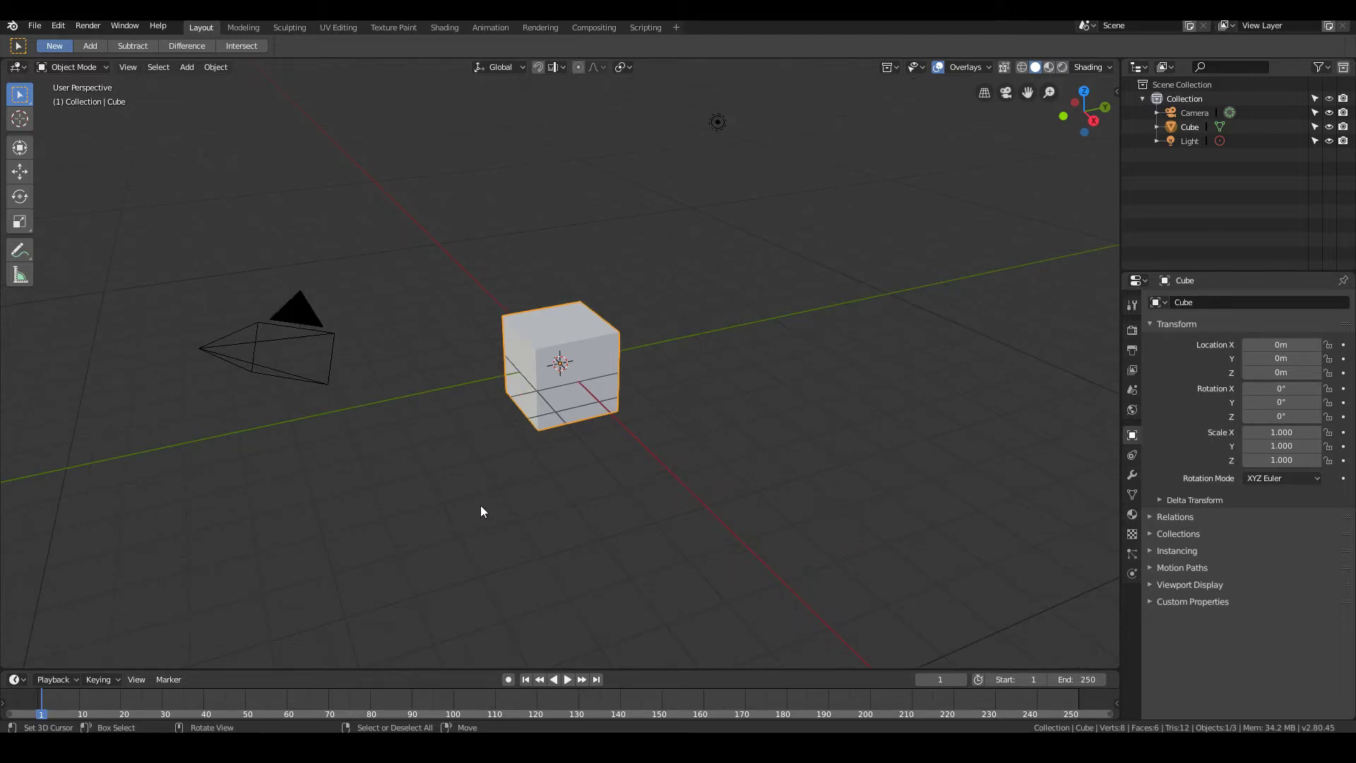
middle_click_drag(481, 511, 490, 514)
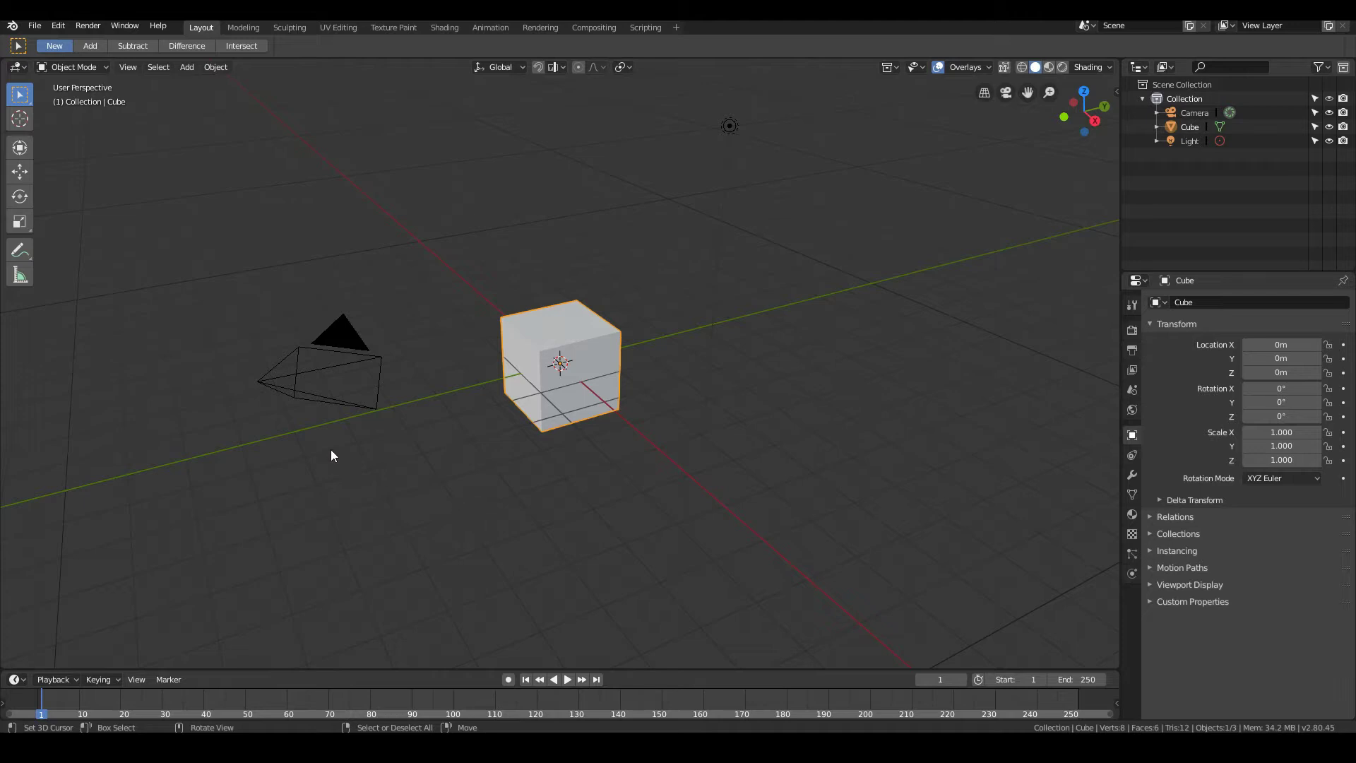
Select all the default scene objects (camera, cube and light) and delete them.
key("a")
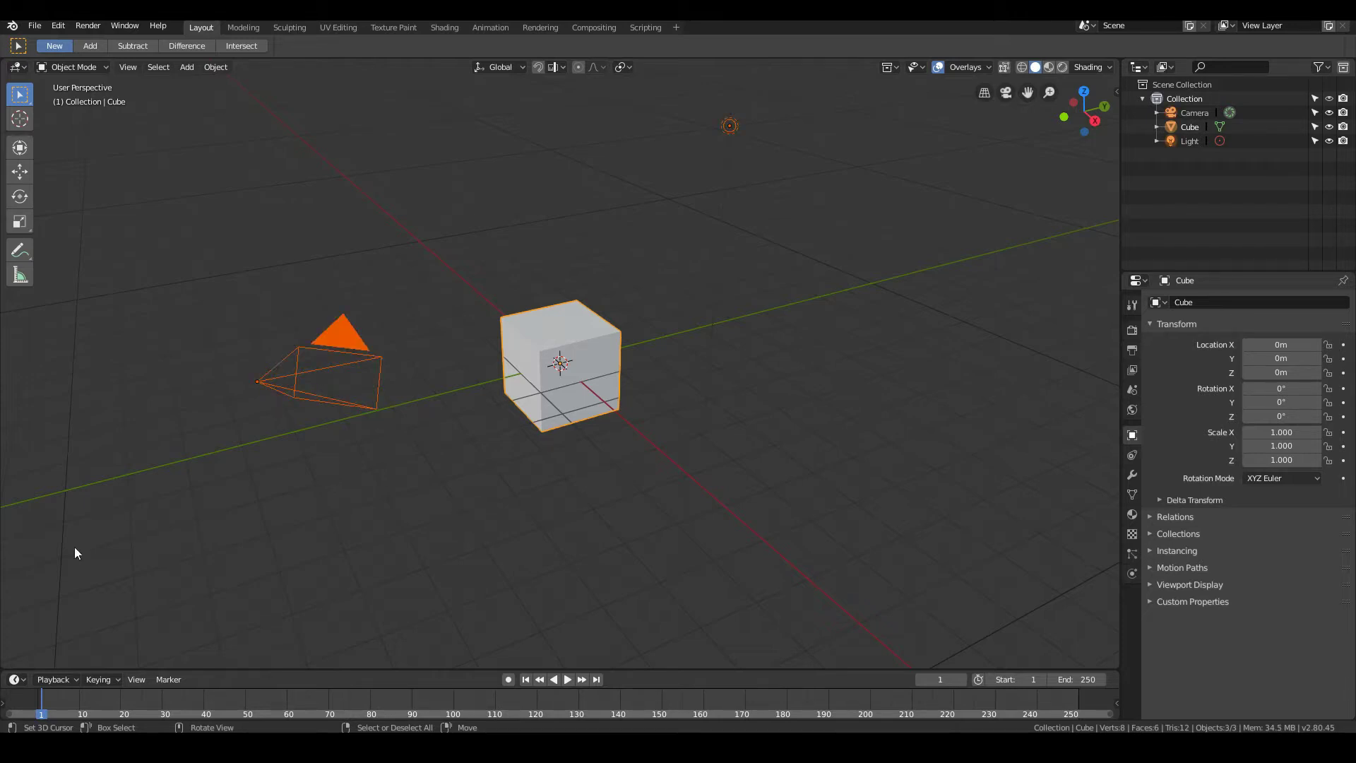
key("x")
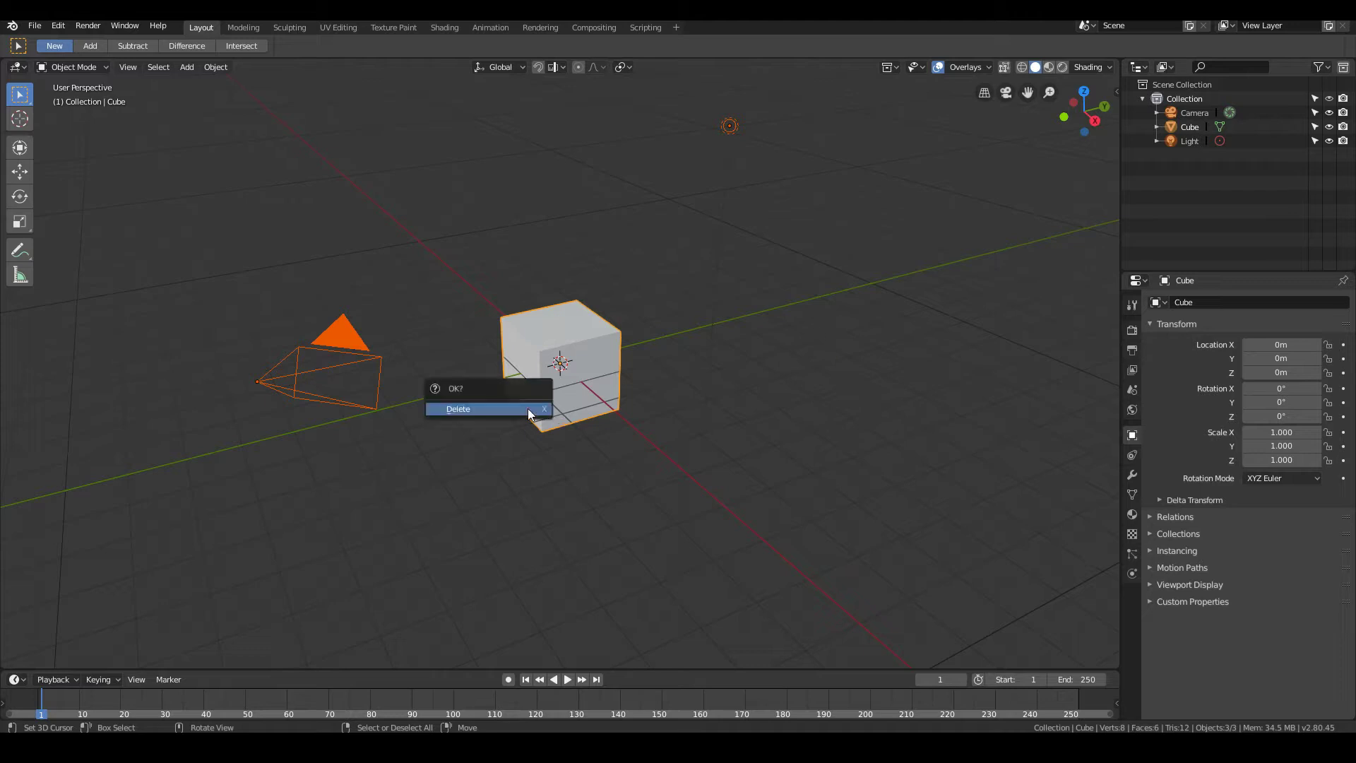
left_click(527, 408)
Add a Bezier curve at the world origin.
middle_click_drag(495, 415, 566, 405)
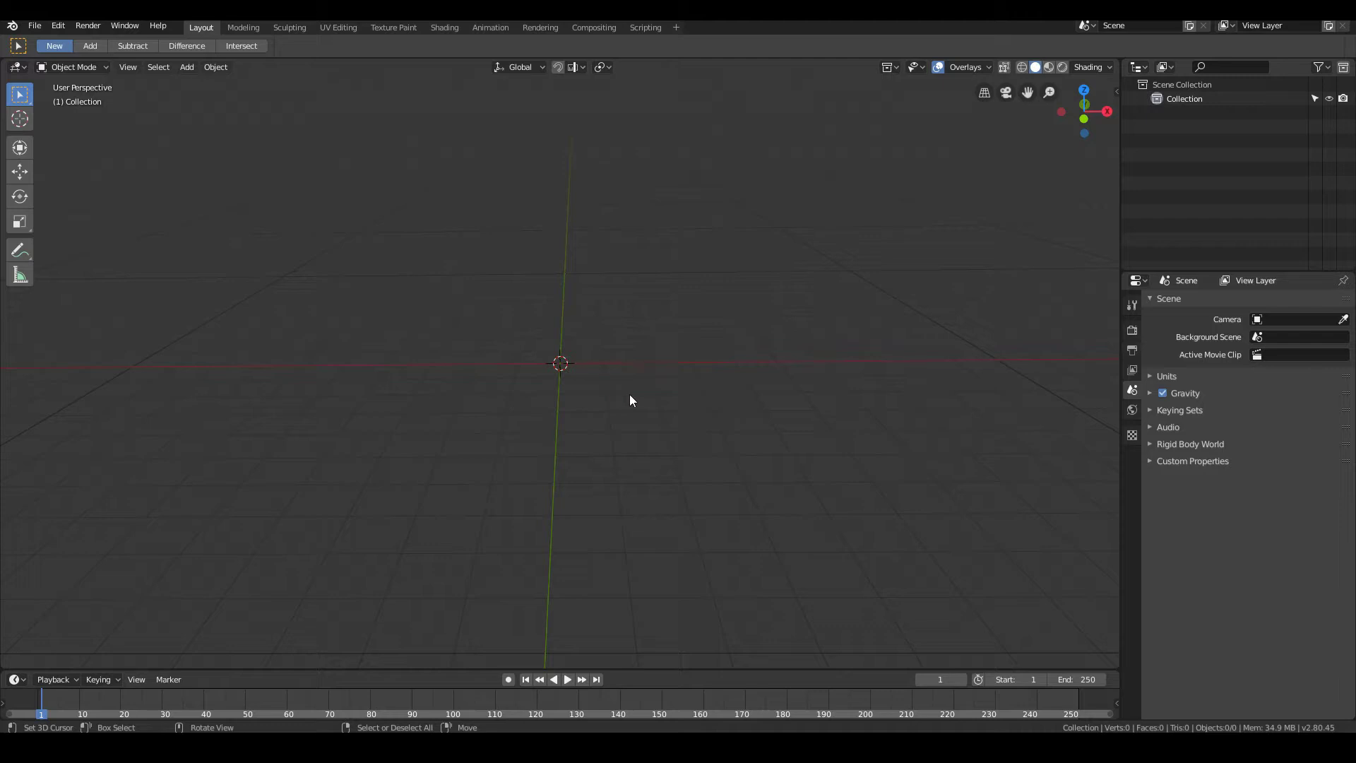
key("shift+a")
mouse_move(630, 395)
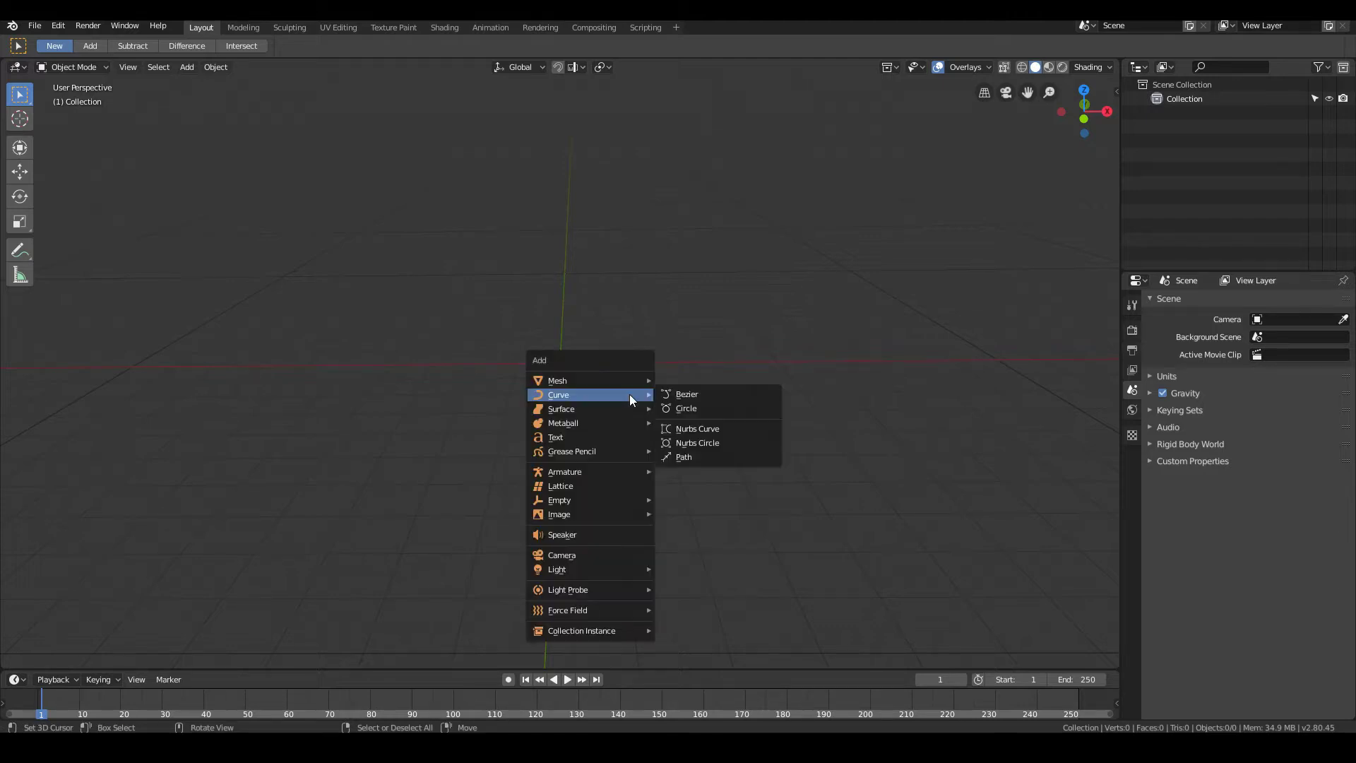
left_click(671, 393)
In Edit Mode, flatten the whole Bezier curve into a straight line by scaling it to 0 along Y.
middle_click_drag(636, 384, 559, 484)
key("Tab")
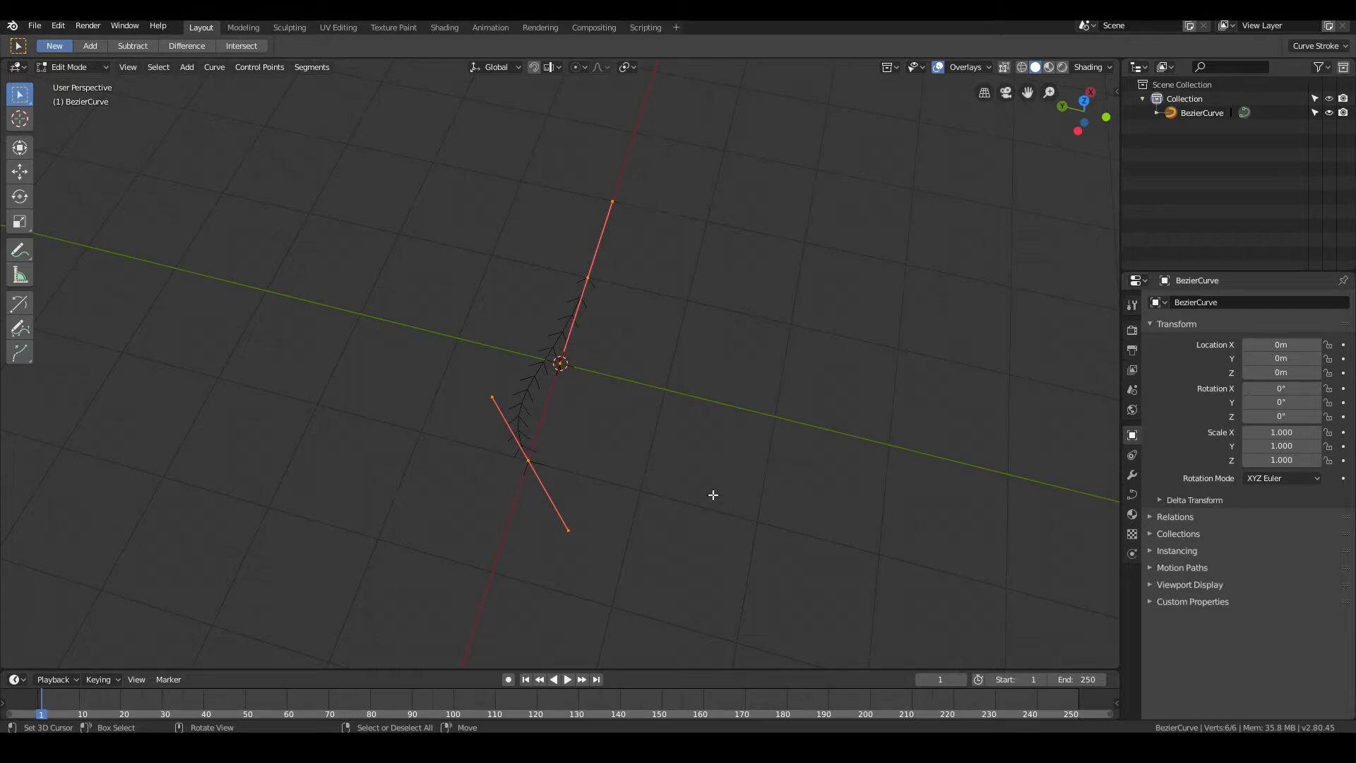
key("s")
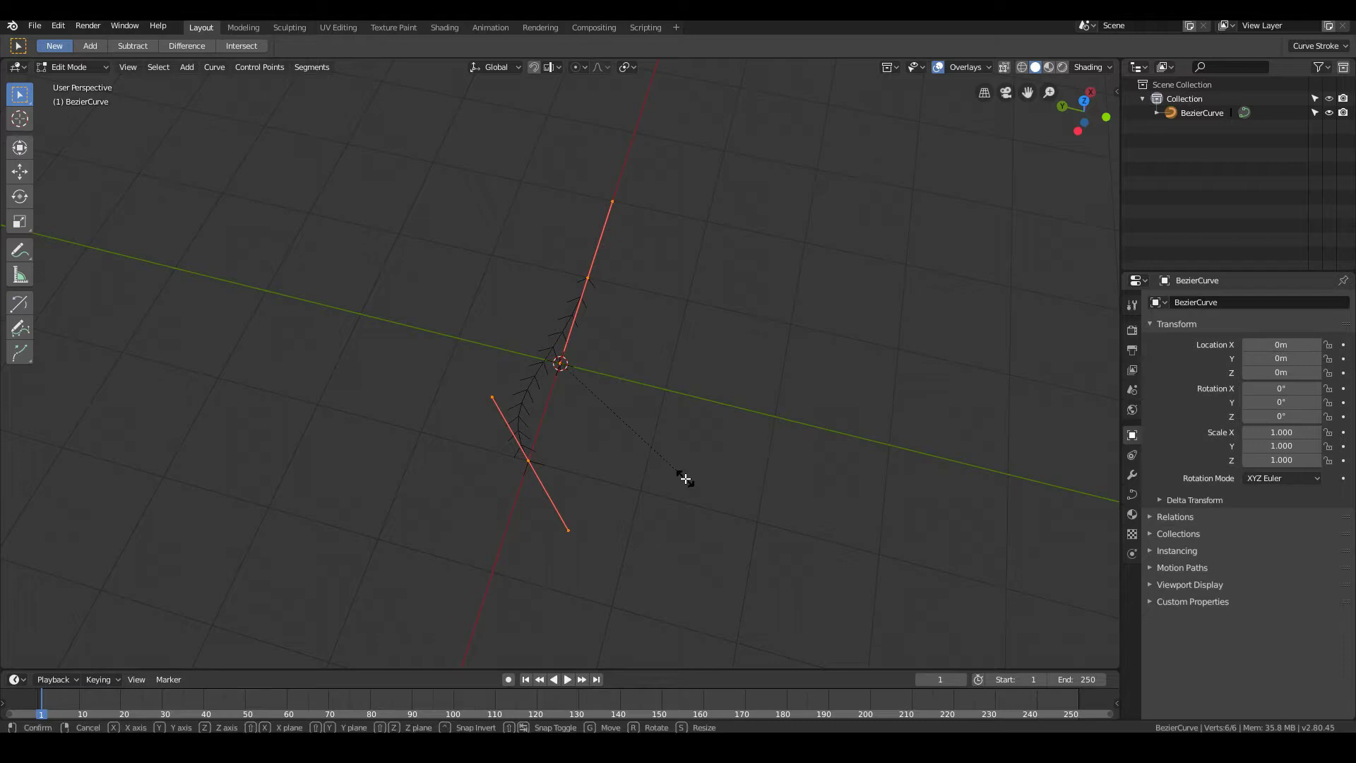
type("y")
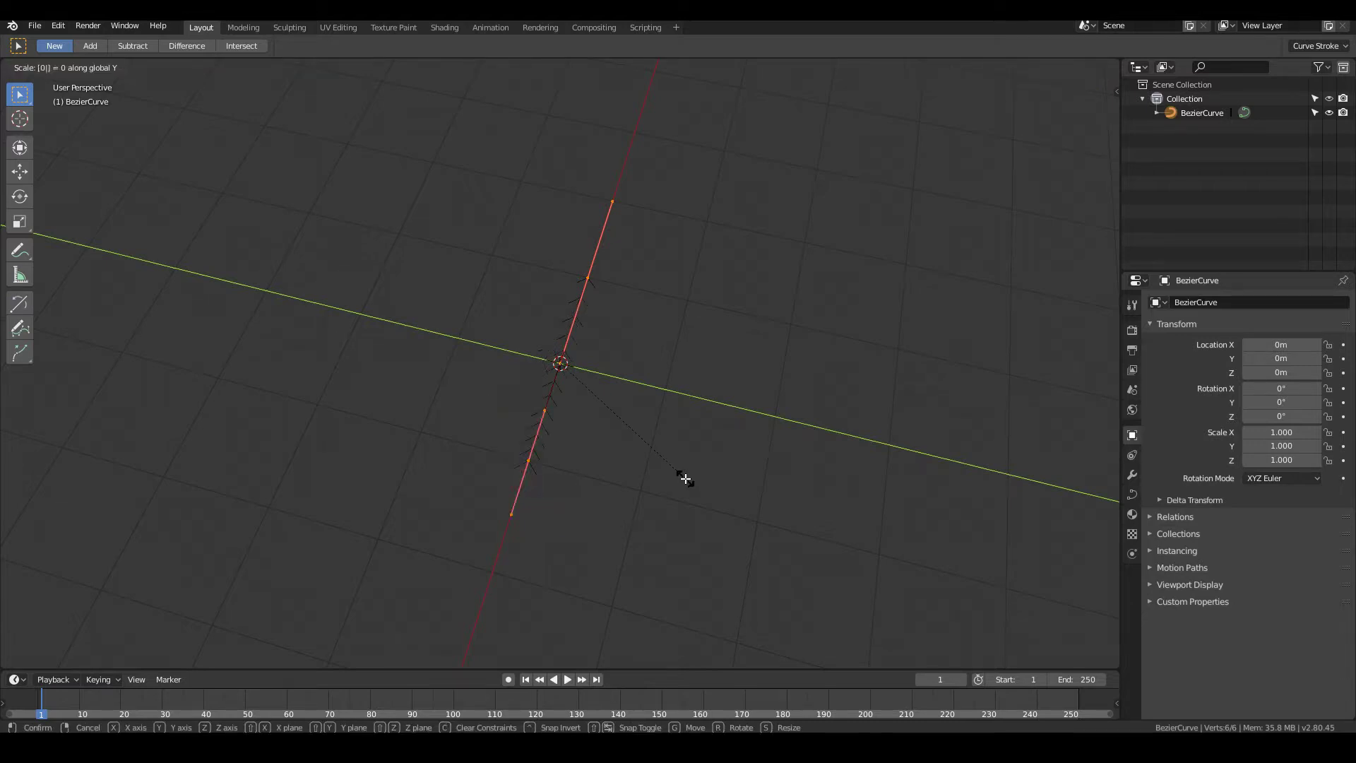
type("0")
key("Return")
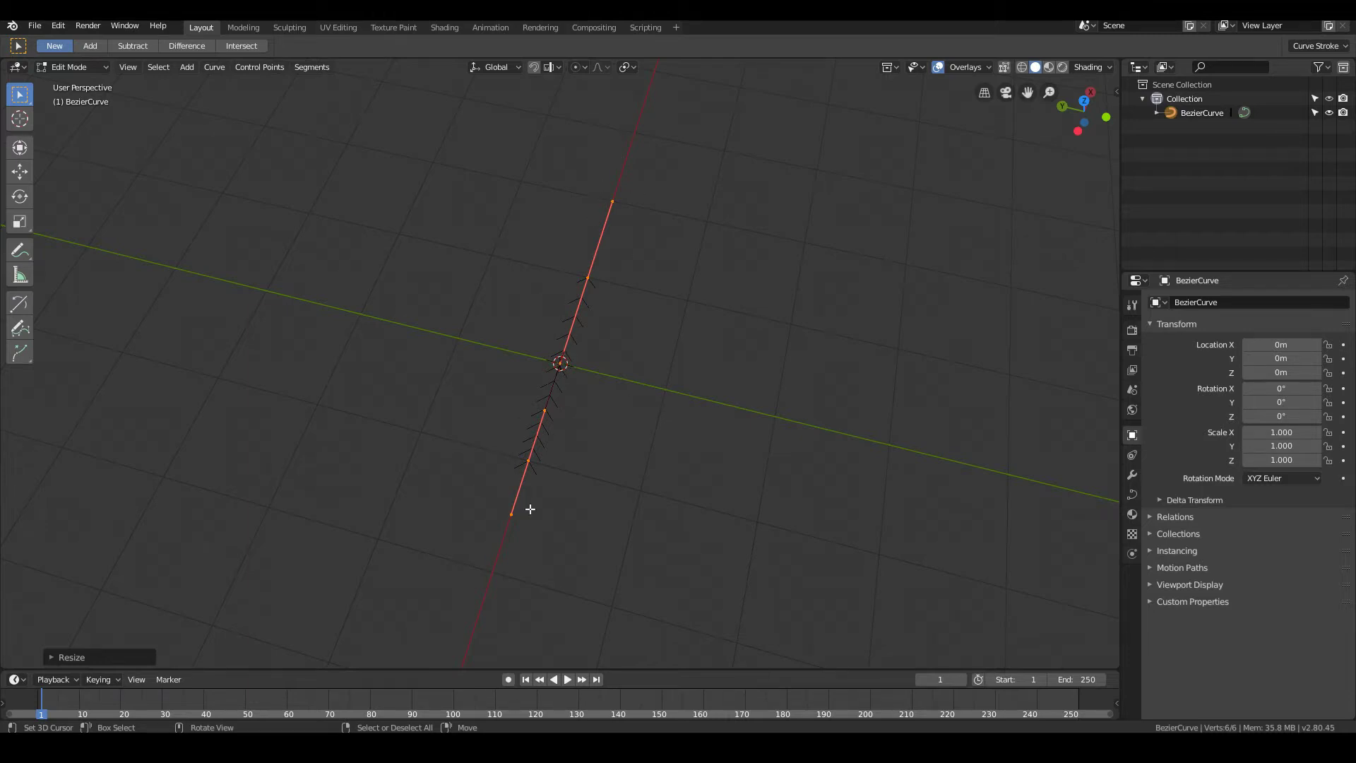
middle_click_drag(567, 522, 617, 502)
key("Tab")
key("Tab")
key("Tab")
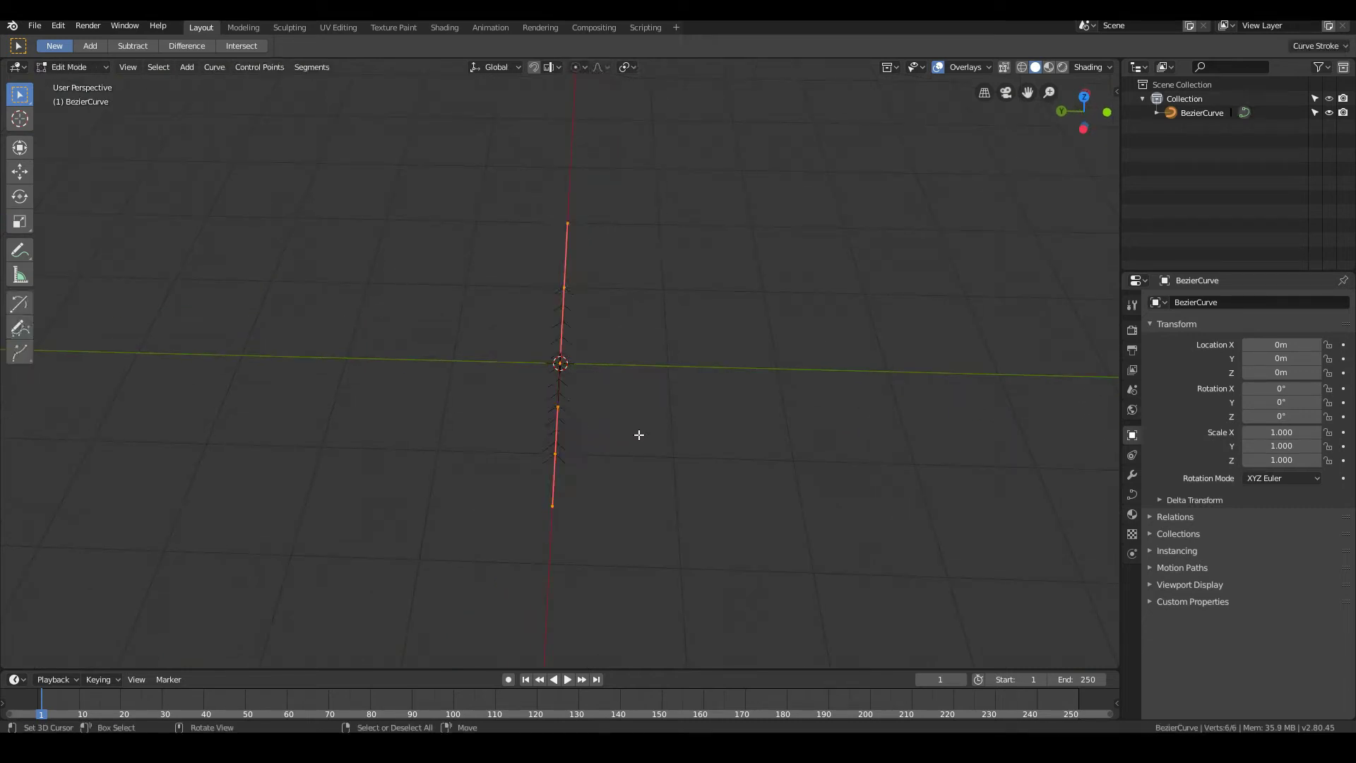
middle_click_drag(640, 442, 528, 430)
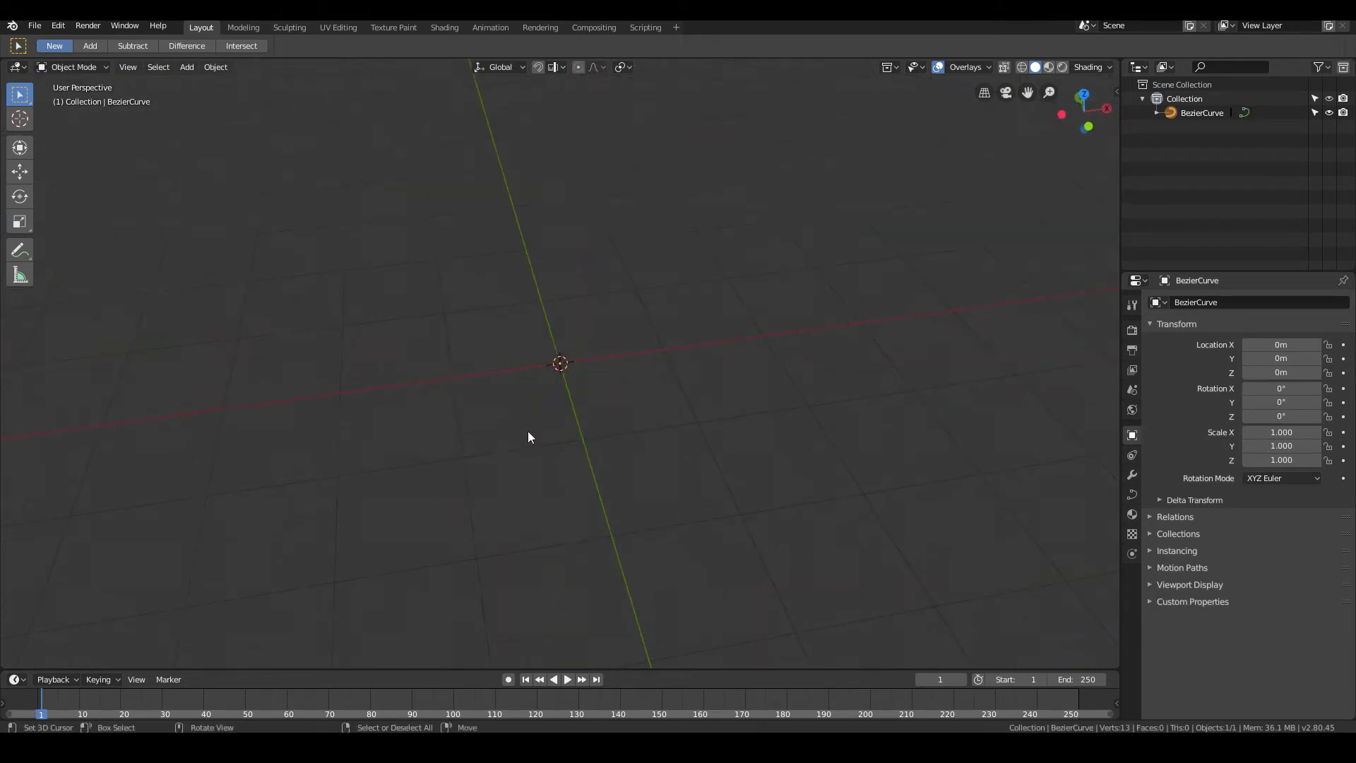
In front view, snap the curve's control point on the positive X side to the 3D cursor at the origin.
key("KP_1")
key("Tab")
scroll(529, 437, "up", 5)
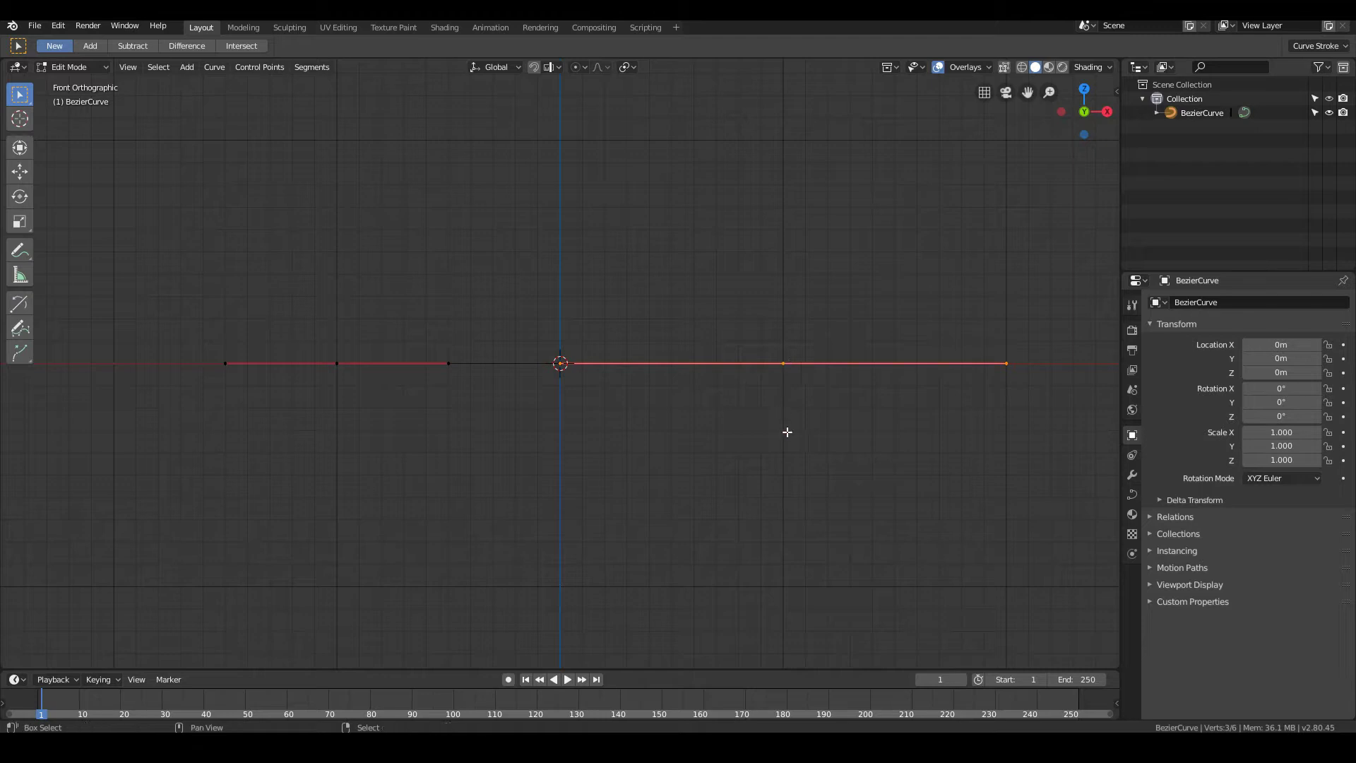
key("shift+s")
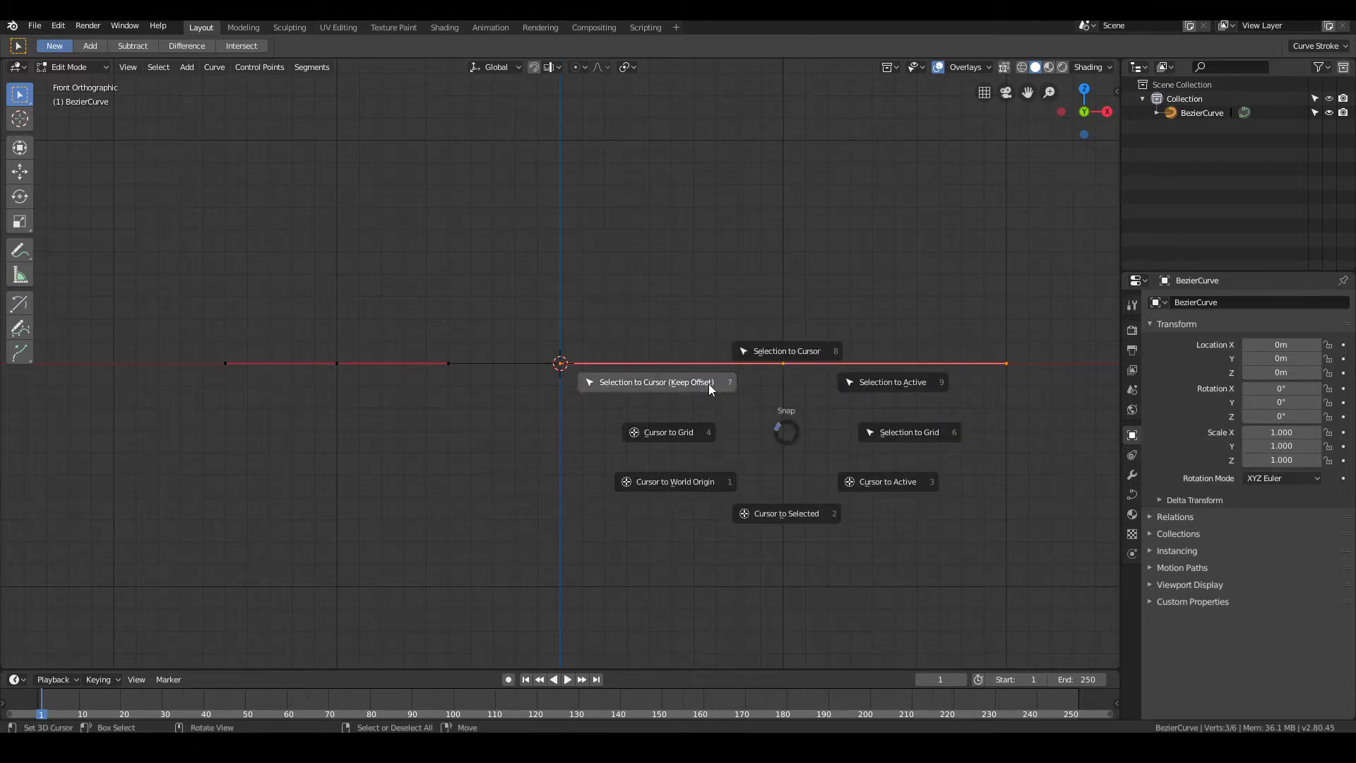
left_click(668, 383)
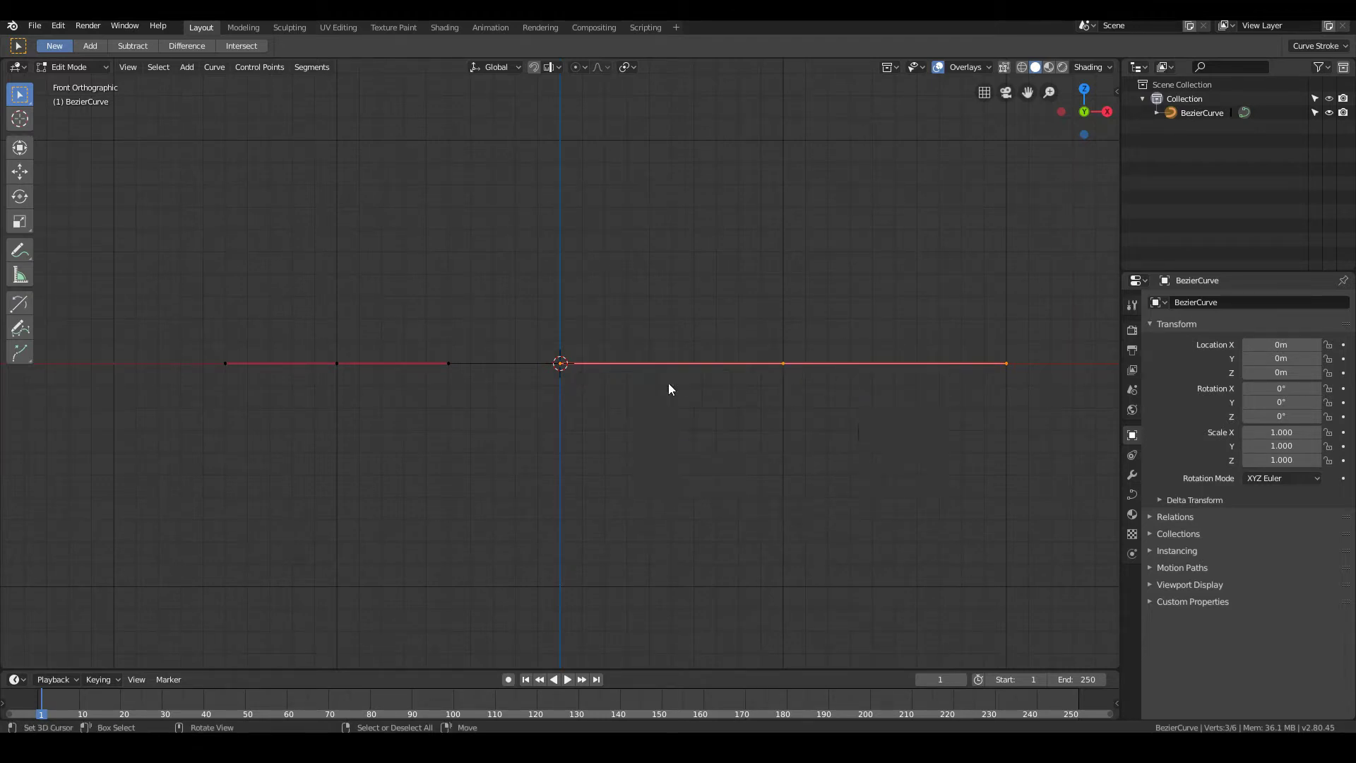
key("shift+s")
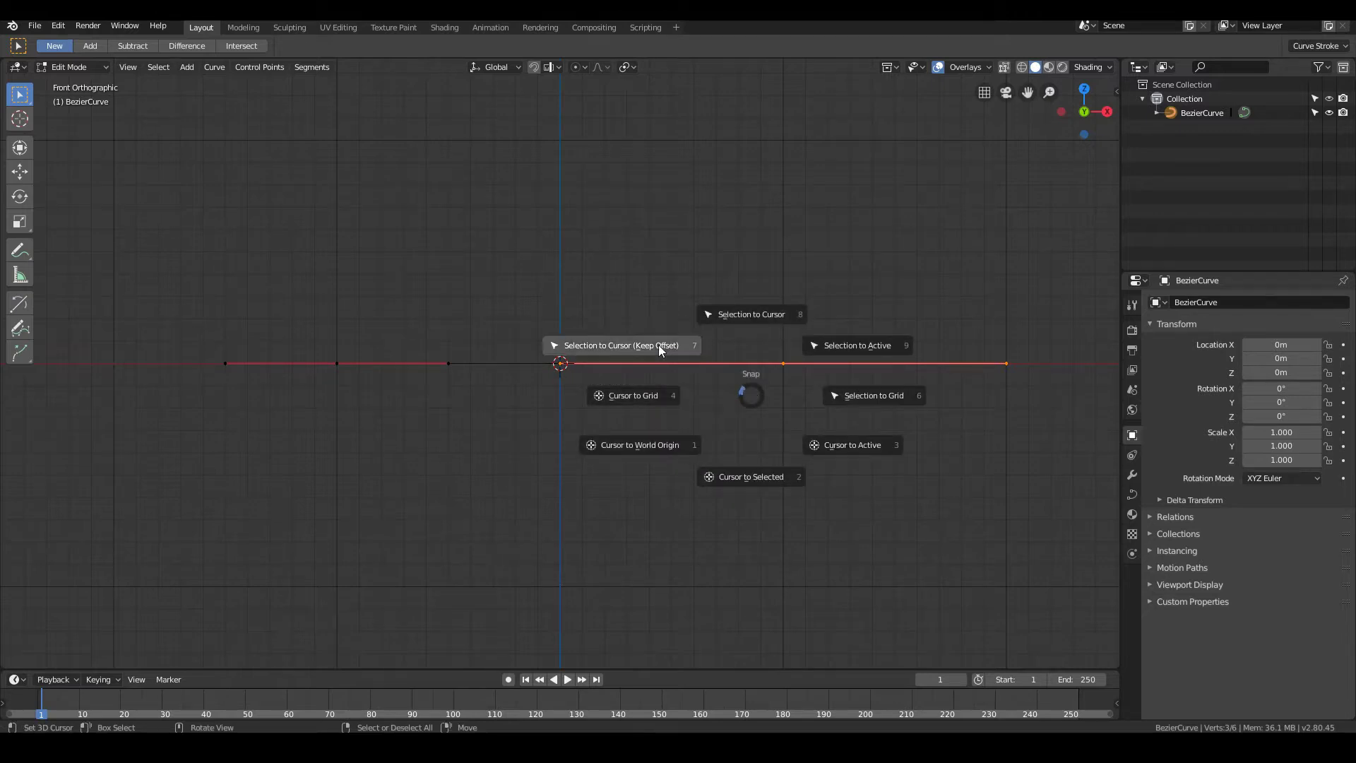
left_click(660, 351)
middle_click_drag(569, 391, 575, 404)
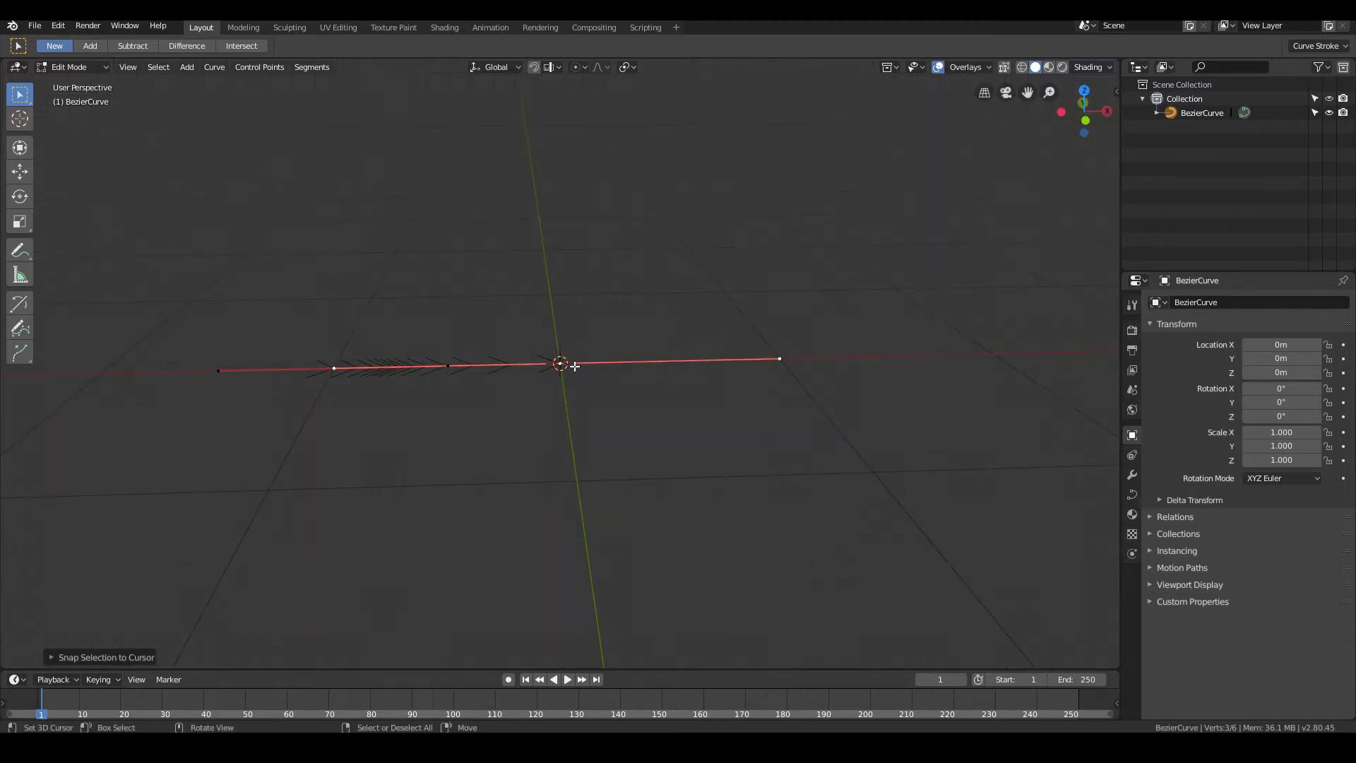
Return to Object Mode and add a Screw modifier to the Bezier curve.
key("Tab")
key("Tab")
scroll(548, 378, "down", 2)
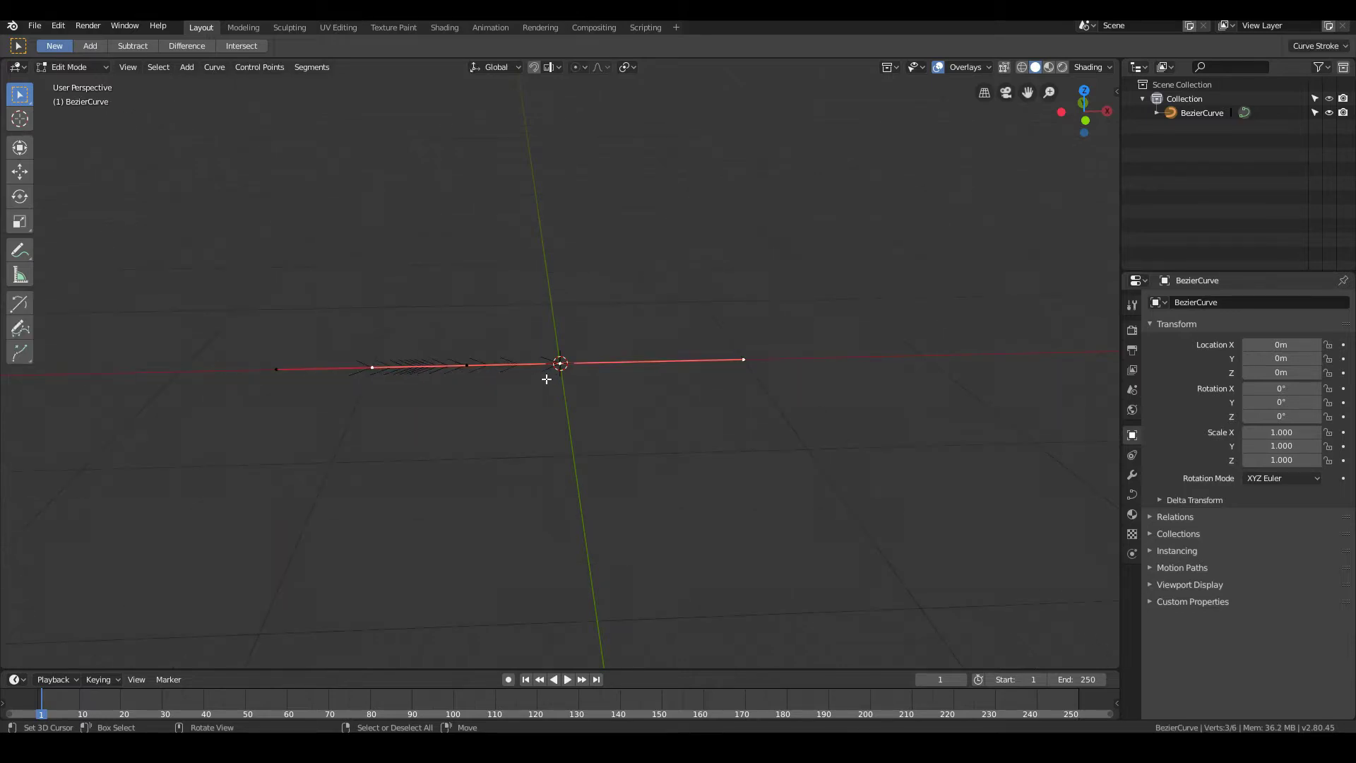
key("Tab")
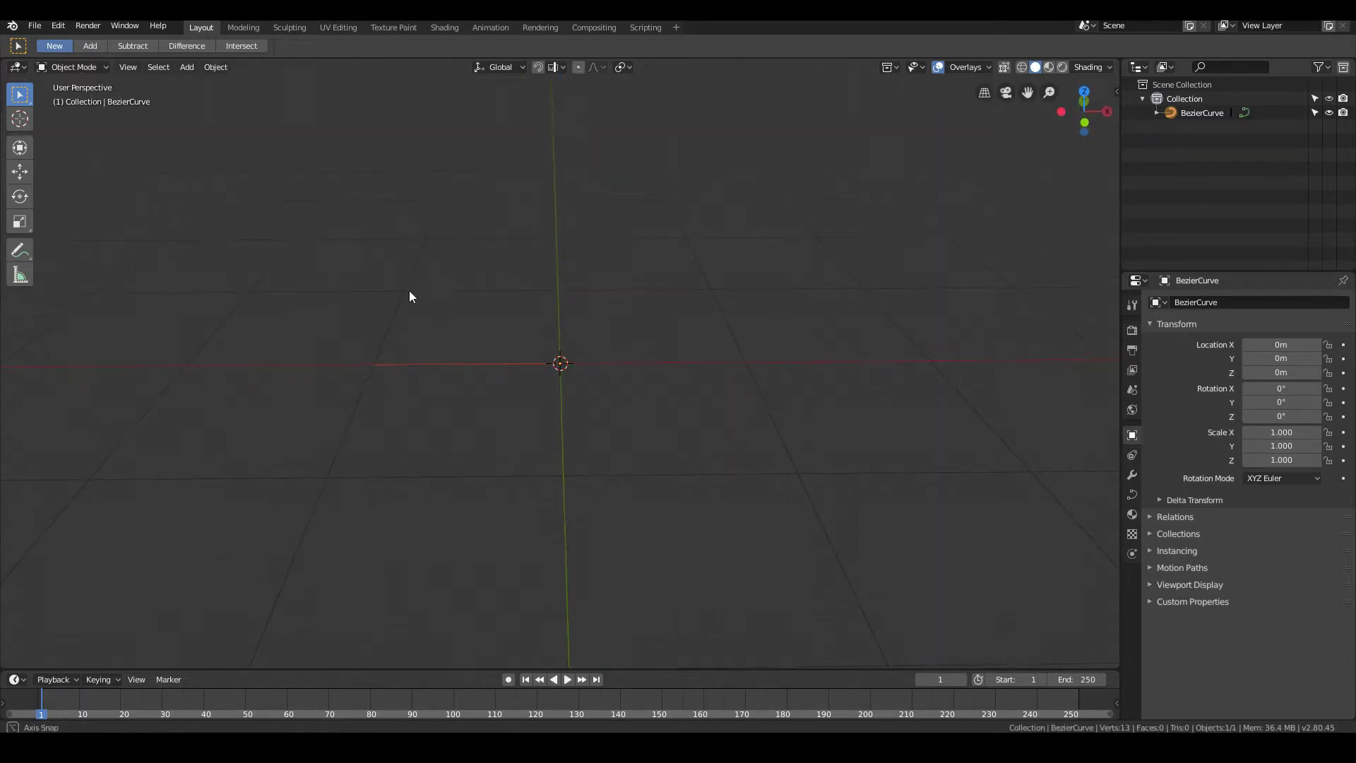
middle_click_drag(409, 291, 397, 265)
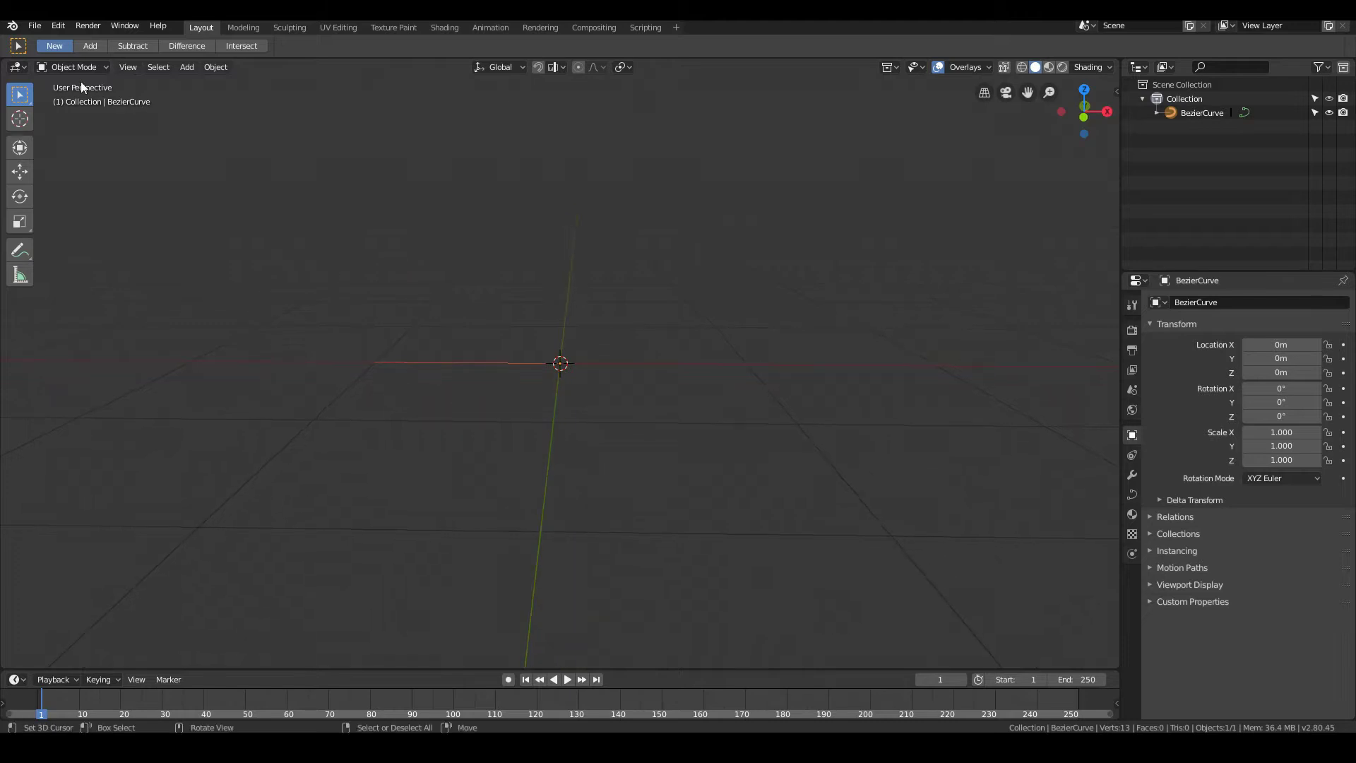
left_click(1132, 475)
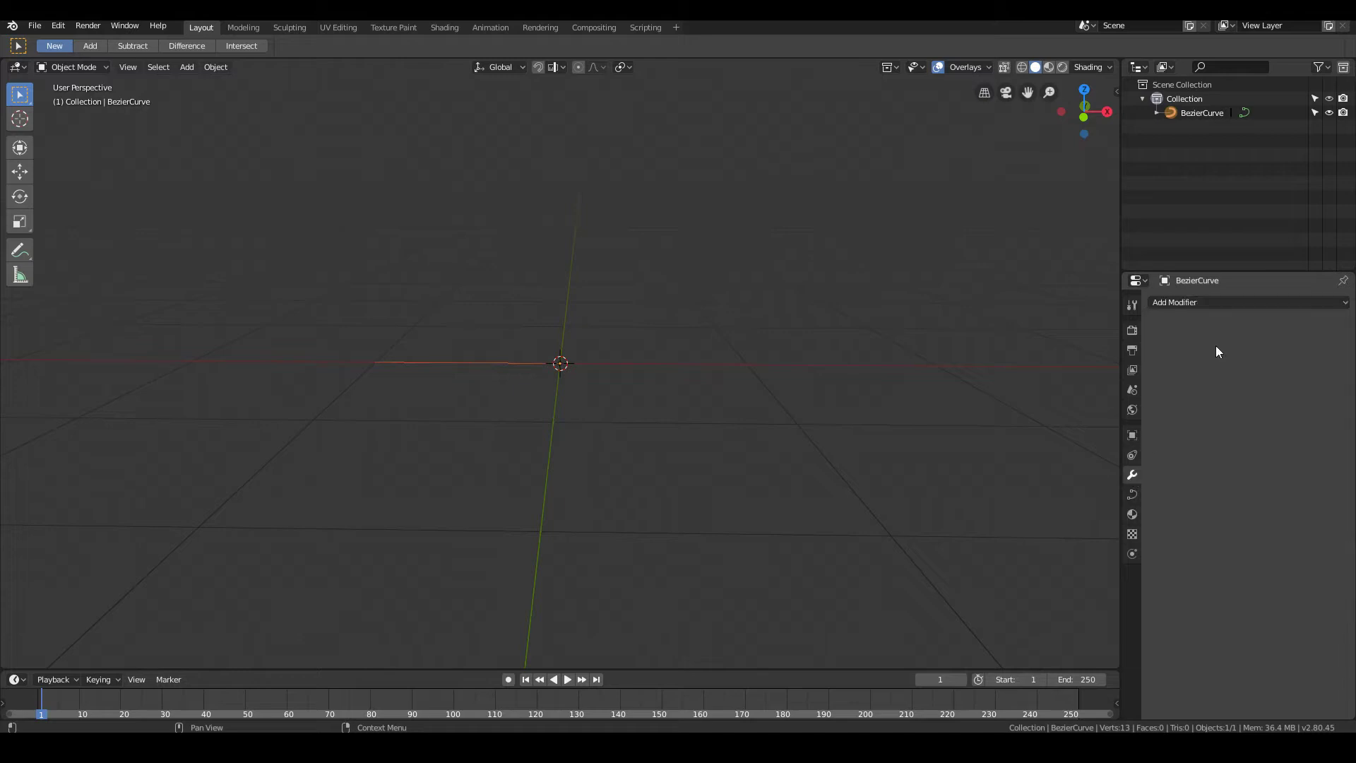
left_click(1188, 303)
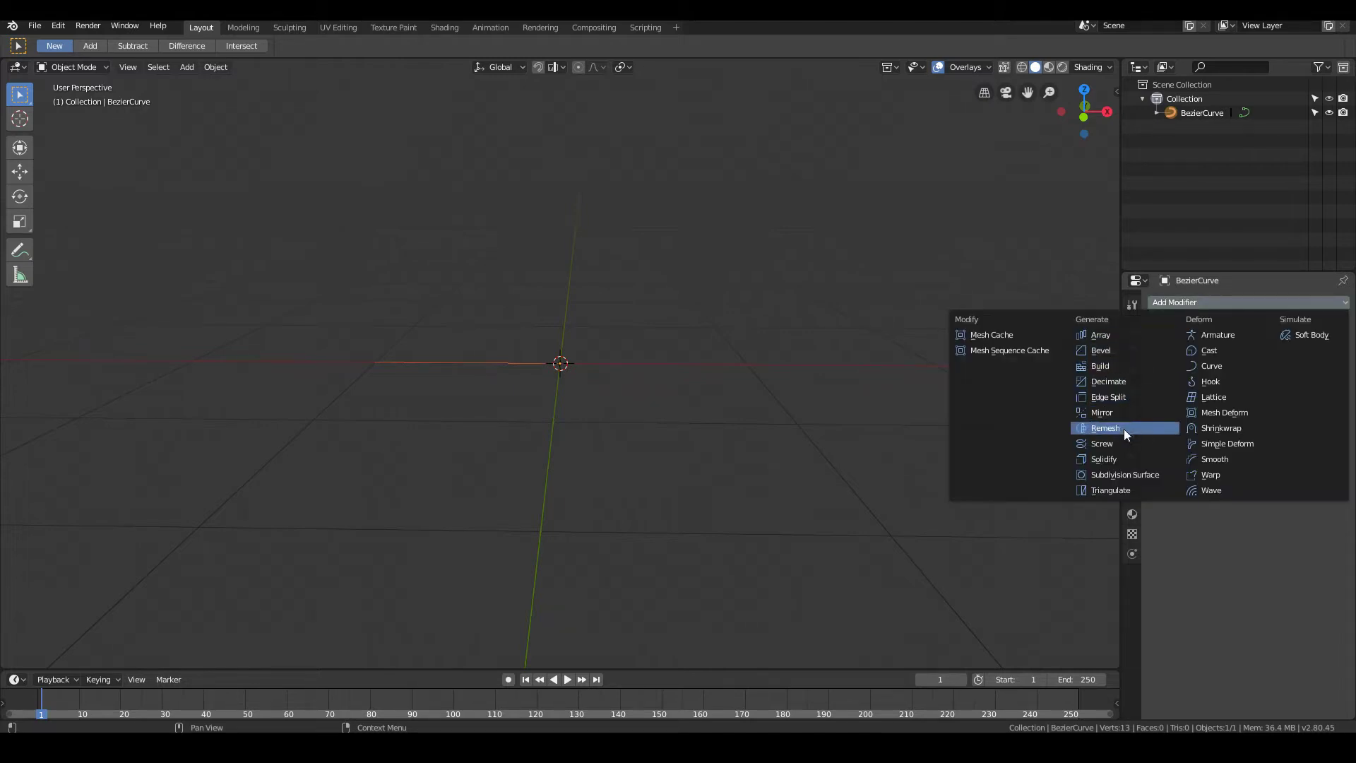
left_click(1103, 442)
In front view, select the curve's outer control point and raise it about 1.82 m along Z.
key("KP_1")
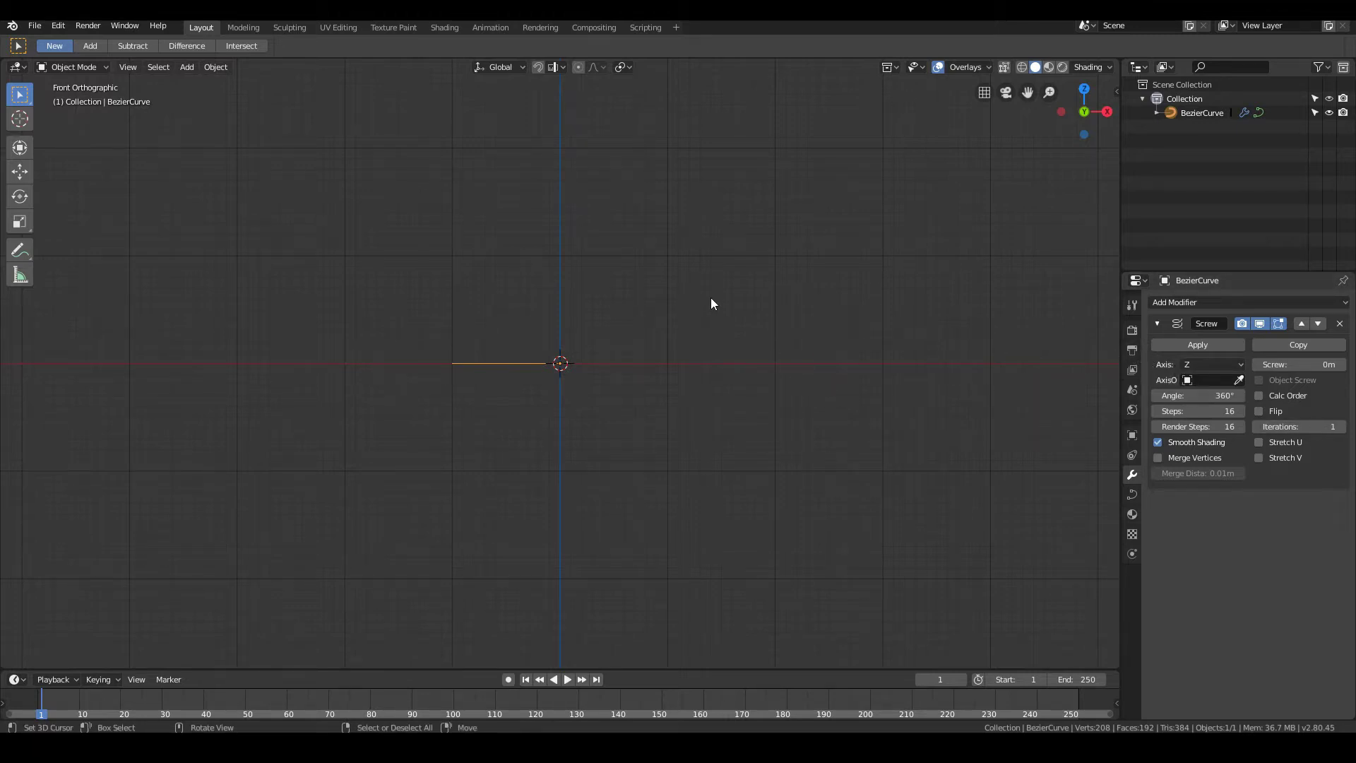
middle_click_drag(710, 298, 702, 303)
key("KP_1")
key("Tab")
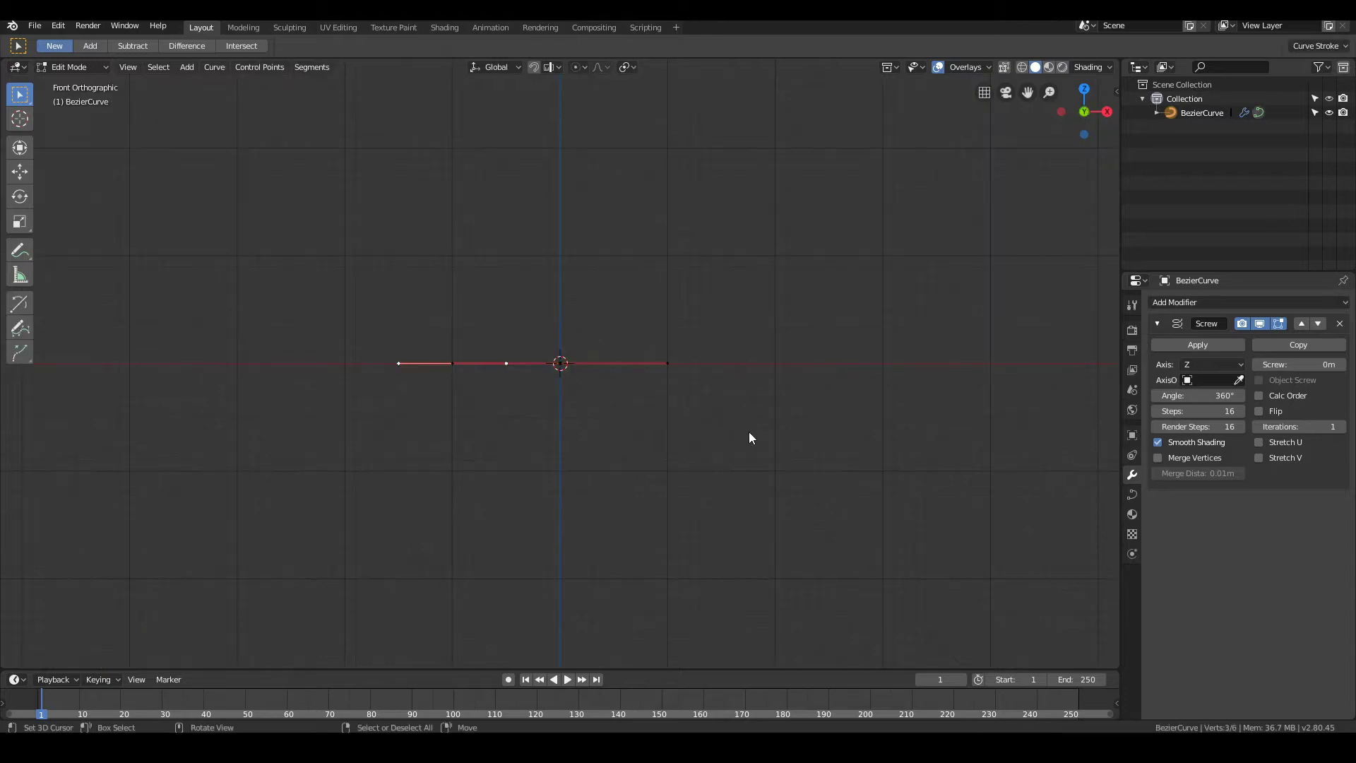
scroll(485, 403, "up", 2)
left_click(404, 363)
left_click_drag(409, 352, 438, 363)
left_click(403, 362)
key("g")
key("z")
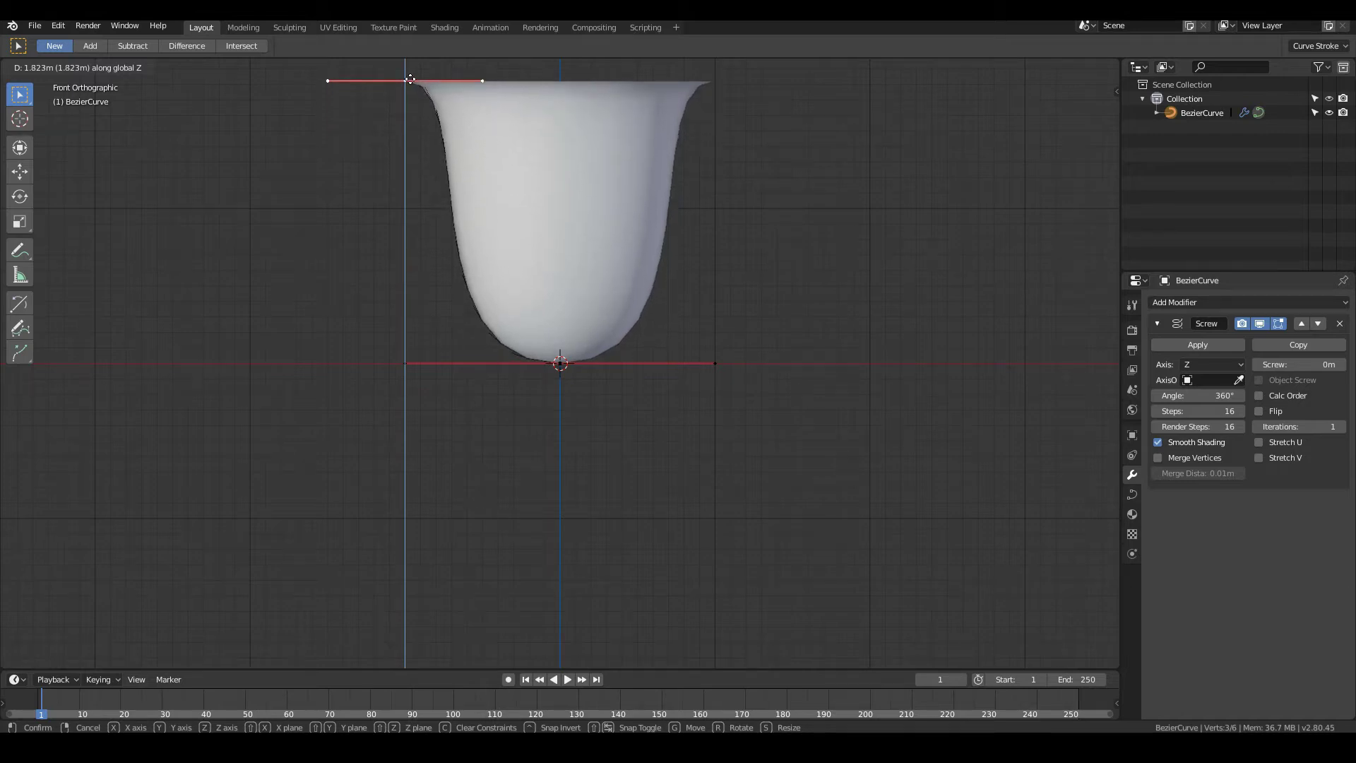
left_click(410, 79)
Raise the same outer control point about another 0.18 m along Z.
scroll(424, 134, "down", 3)
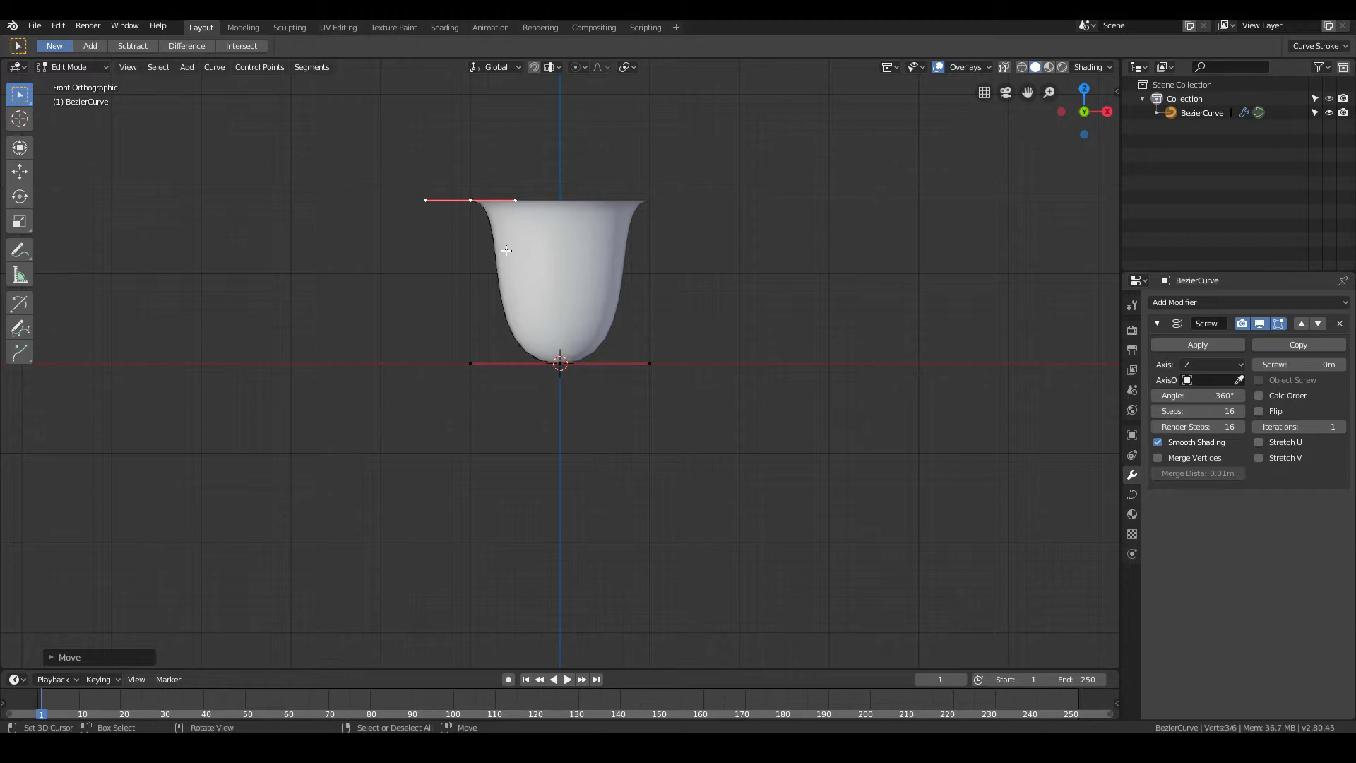
key("ctrl+z")
key("ctrl+shift+z")
key("g")
key("z")
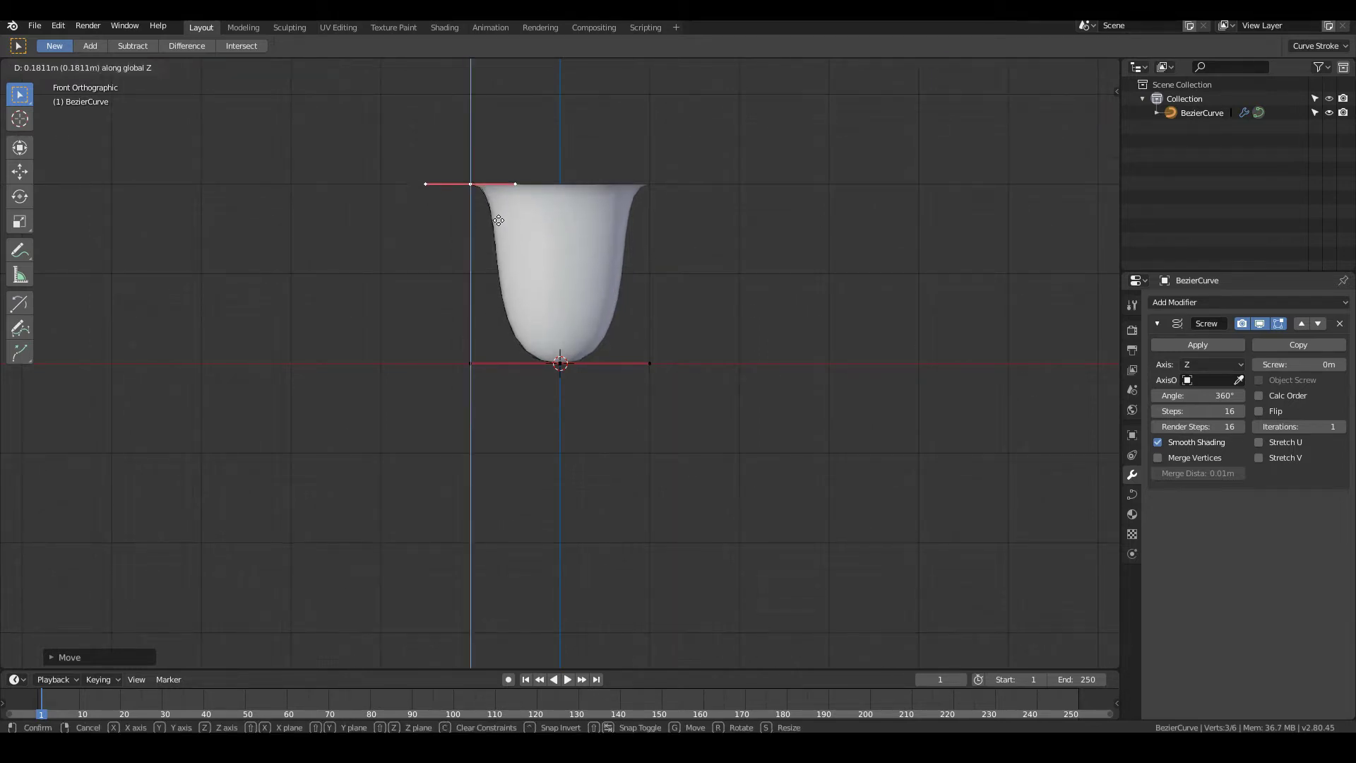
left_click(499, 220)
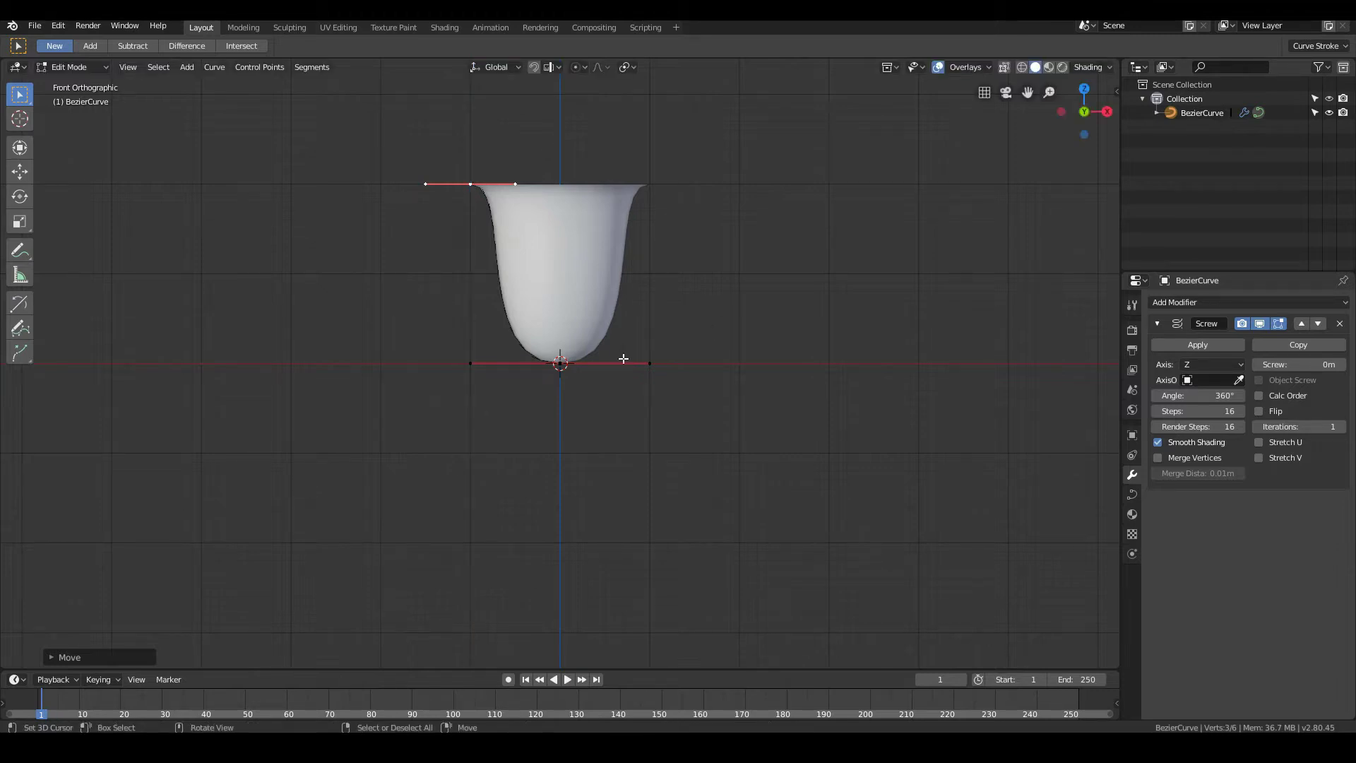
Rotate the outer control point's handles by 90 degrees in front view so the cup's rim runs vertically.
middle_click_drag(568, 254, 574, 308, "shift")
key("r")
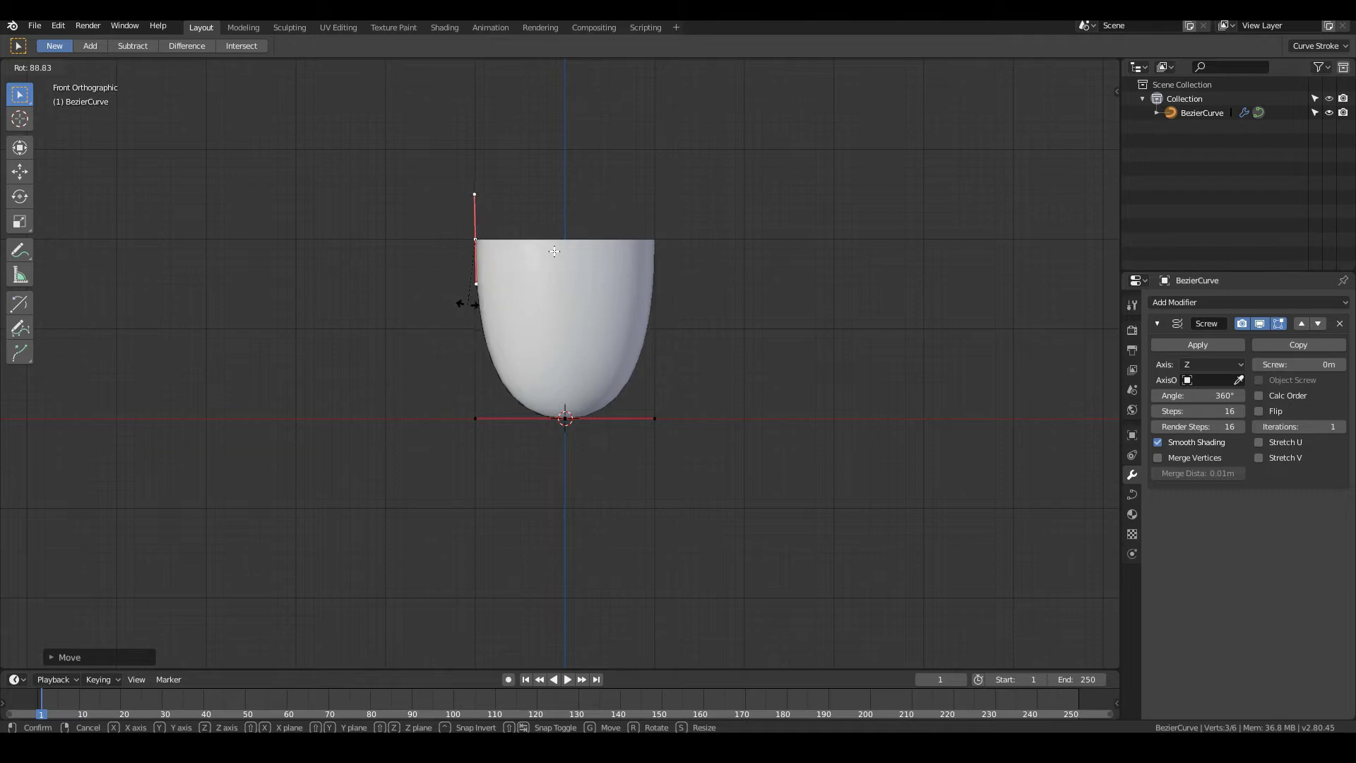
left_click(463, 303)
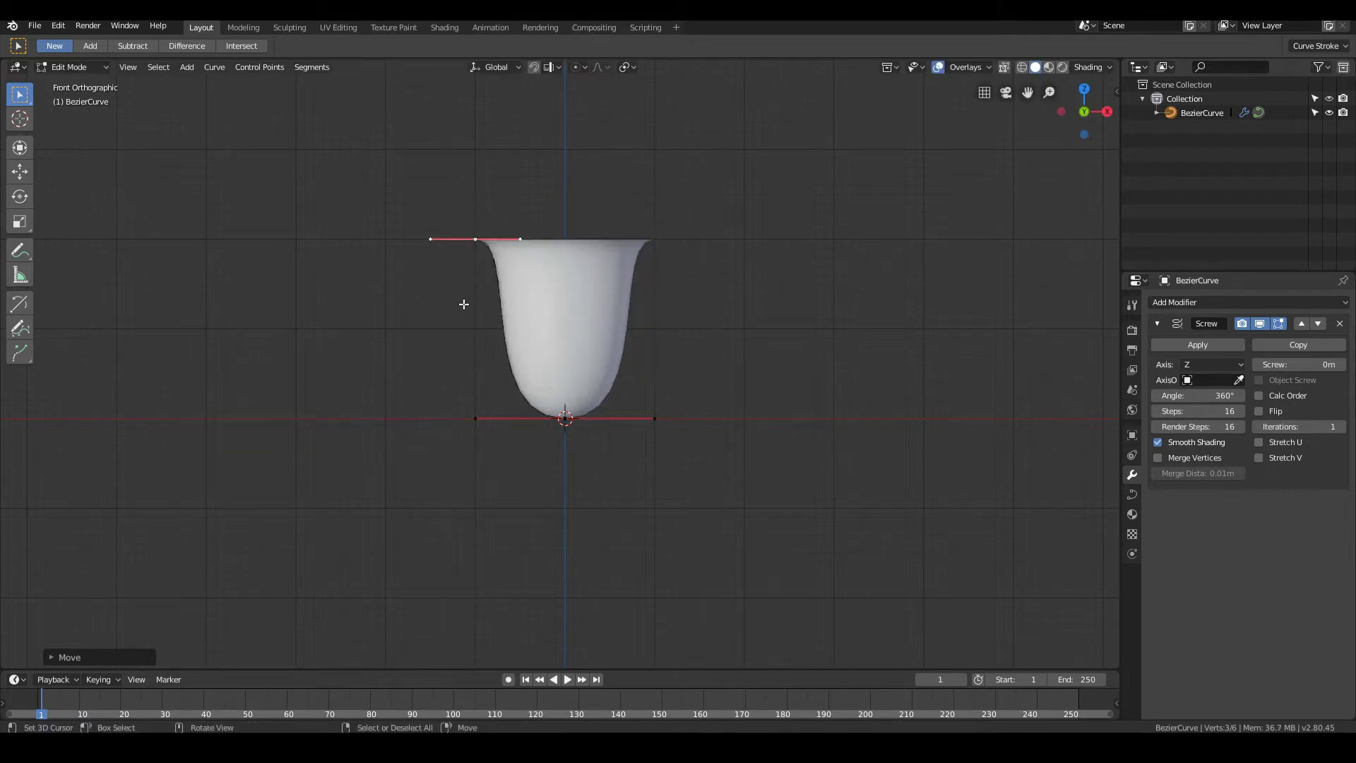
type("r90")
key("Return")
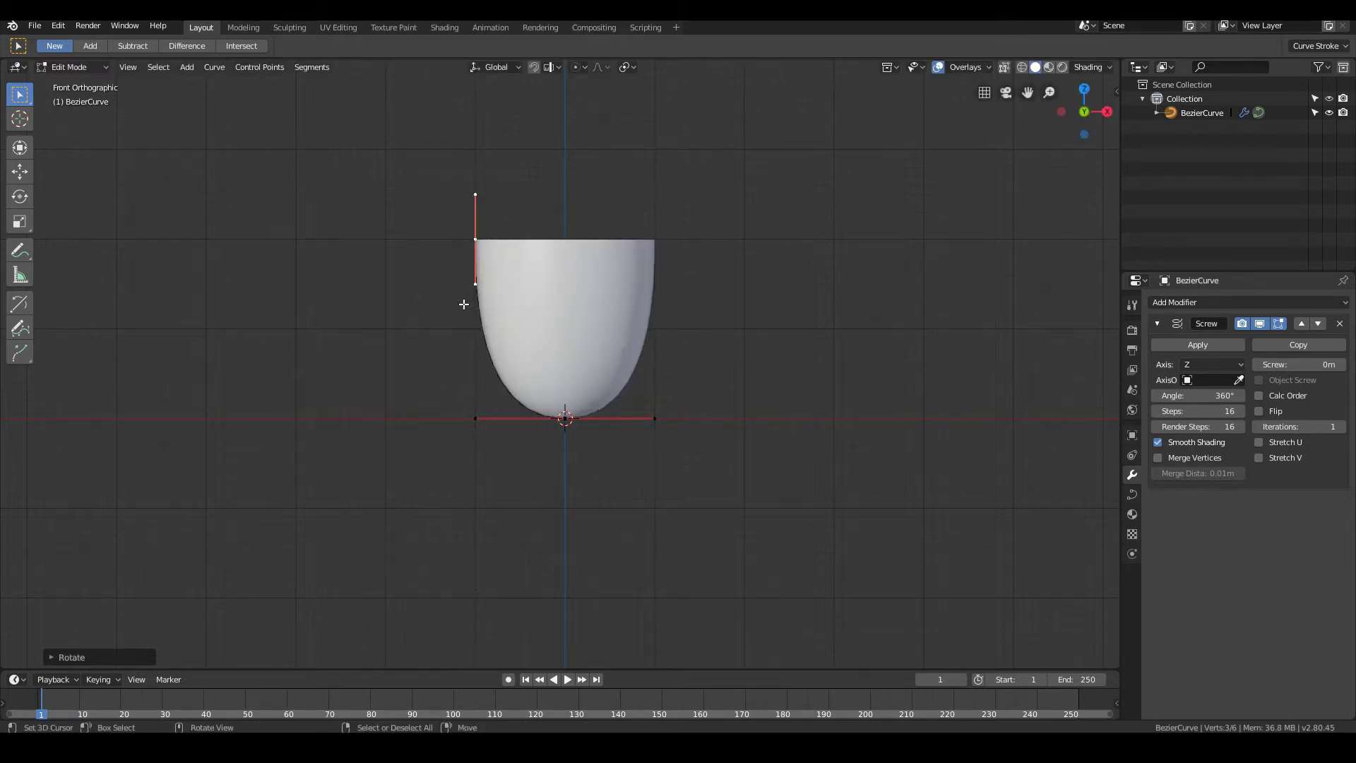
Examine the revolved cup shape from several angles.
mouse_move(498, 302)
middle_mouse_down()
mouse_move(566, 340)
mouse_move(515, 323)
middle_mouse_up()
key("KP_1")
middle_click_drag(360, 263, 477, 323)
key("KP_1")
middle_click_drag(833, 459, 494, 379)
key("Tab")
key("Tab")
Turn off the Screw modifier's viewport display and inspect the bare profile curve.
left_click(1258, 323)
middle_click_drag(302, 382, 366, 490)
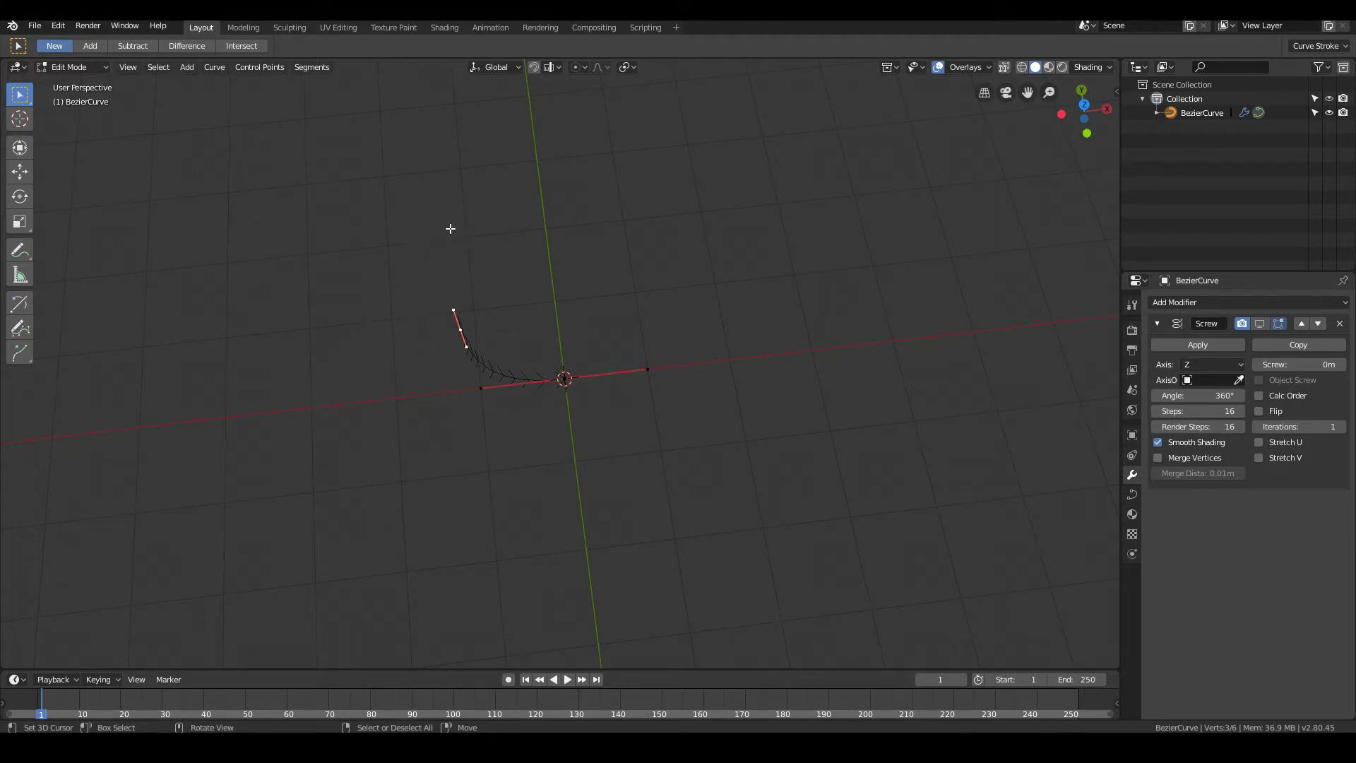
scroll(582, 399, "up", 4)
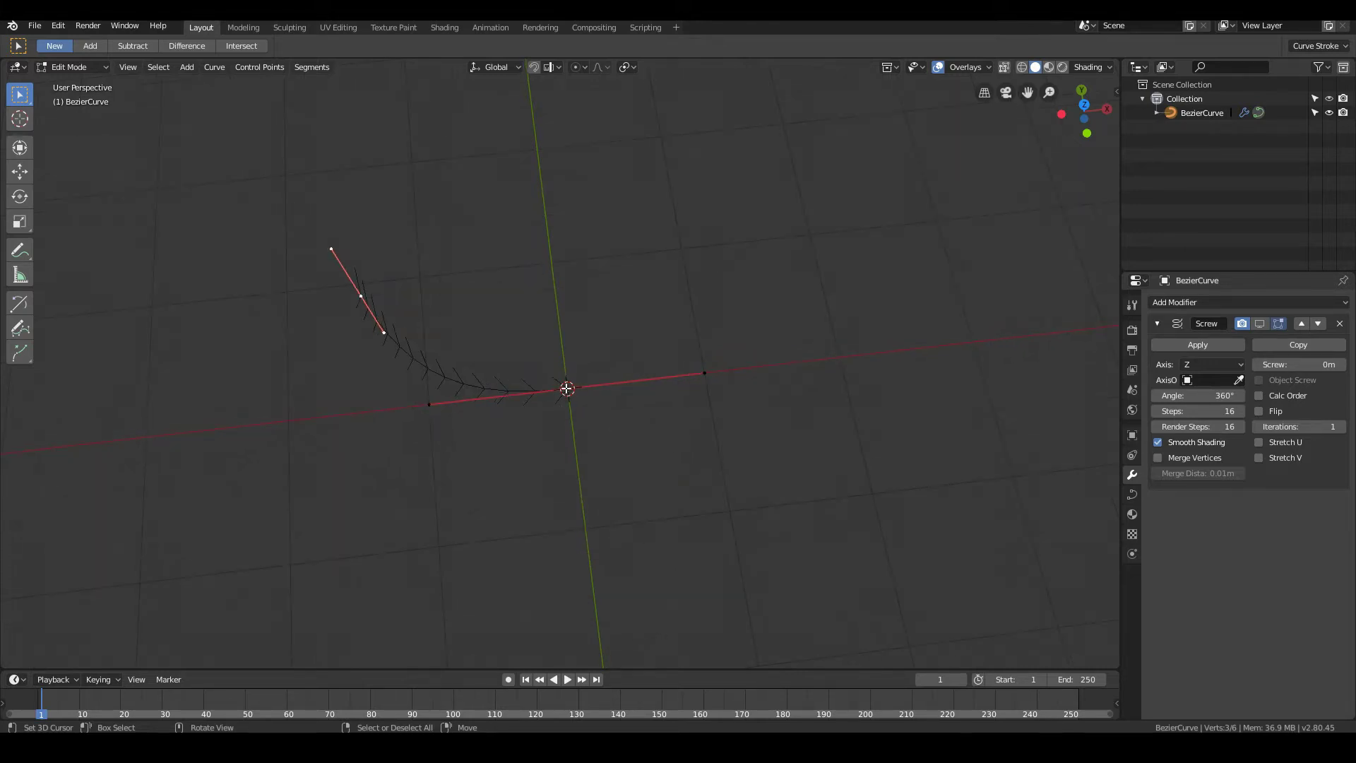
scroll(558, 392, "down", 4)
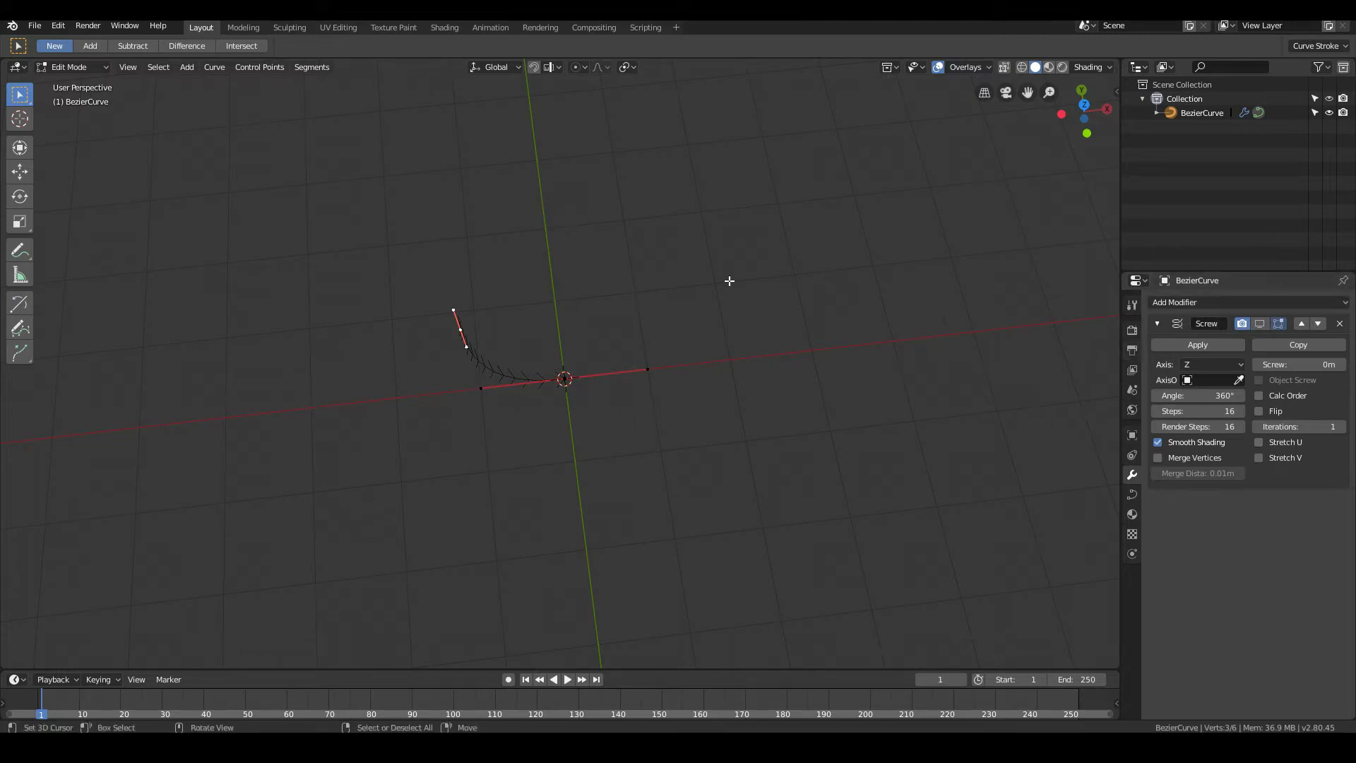
Turn the Screw modifier's viewport display back on and try revolving the profile around the Y axis.
left_click(1259, 322)
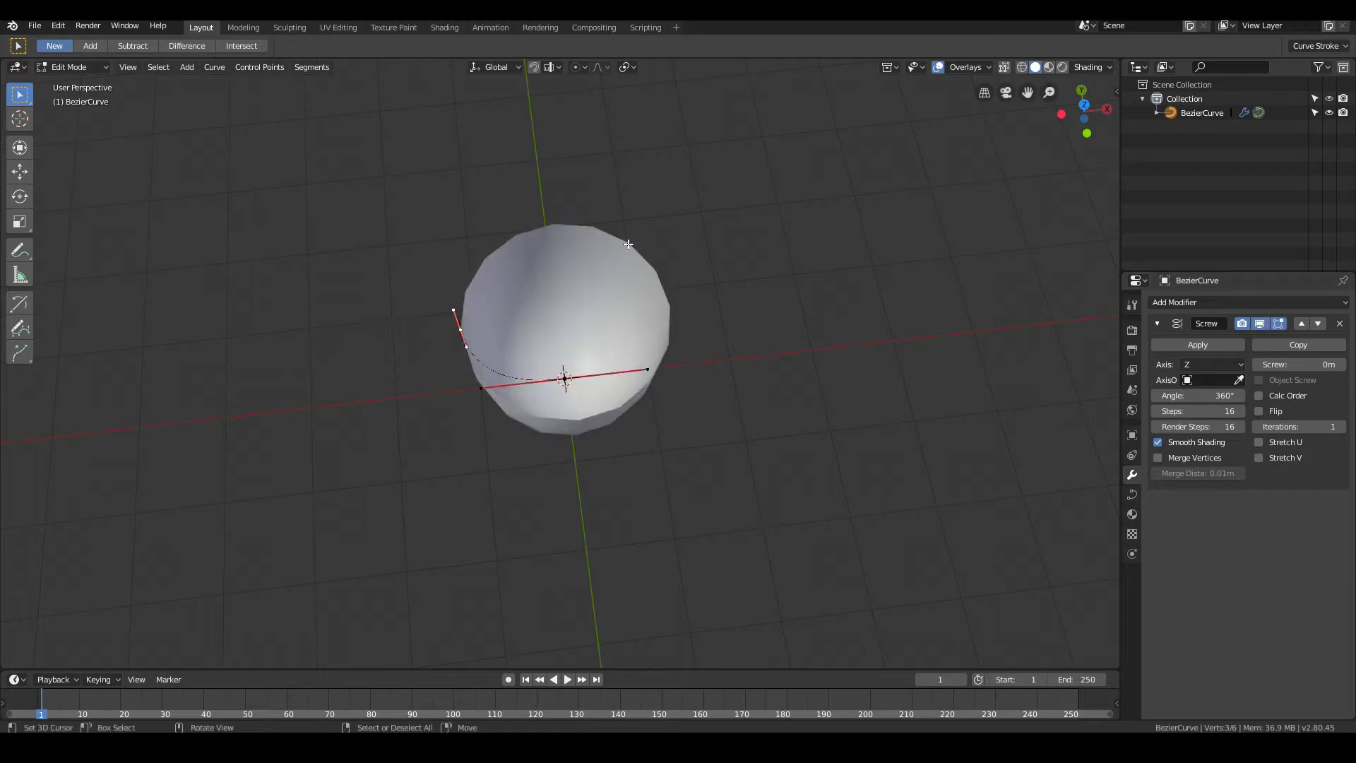
middle_click_drag(599, 463, 611, 396)
left_click(1211, 364)
left_click(1201, 397)
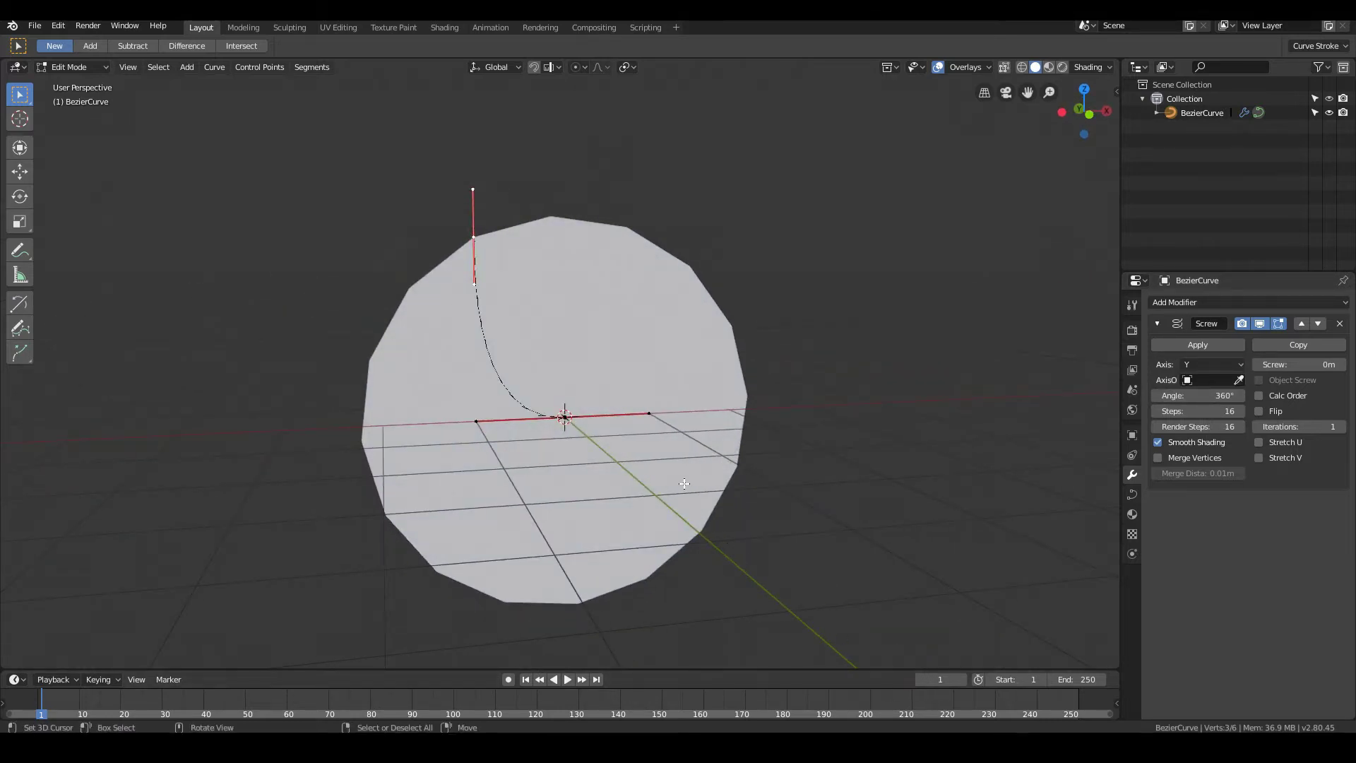
middle_click_drag(452, 181, 600, 374)
Try the X axis for the Screw modifier and inspect the revolved shape from several angles and in front view.
left_click(1211, 364)
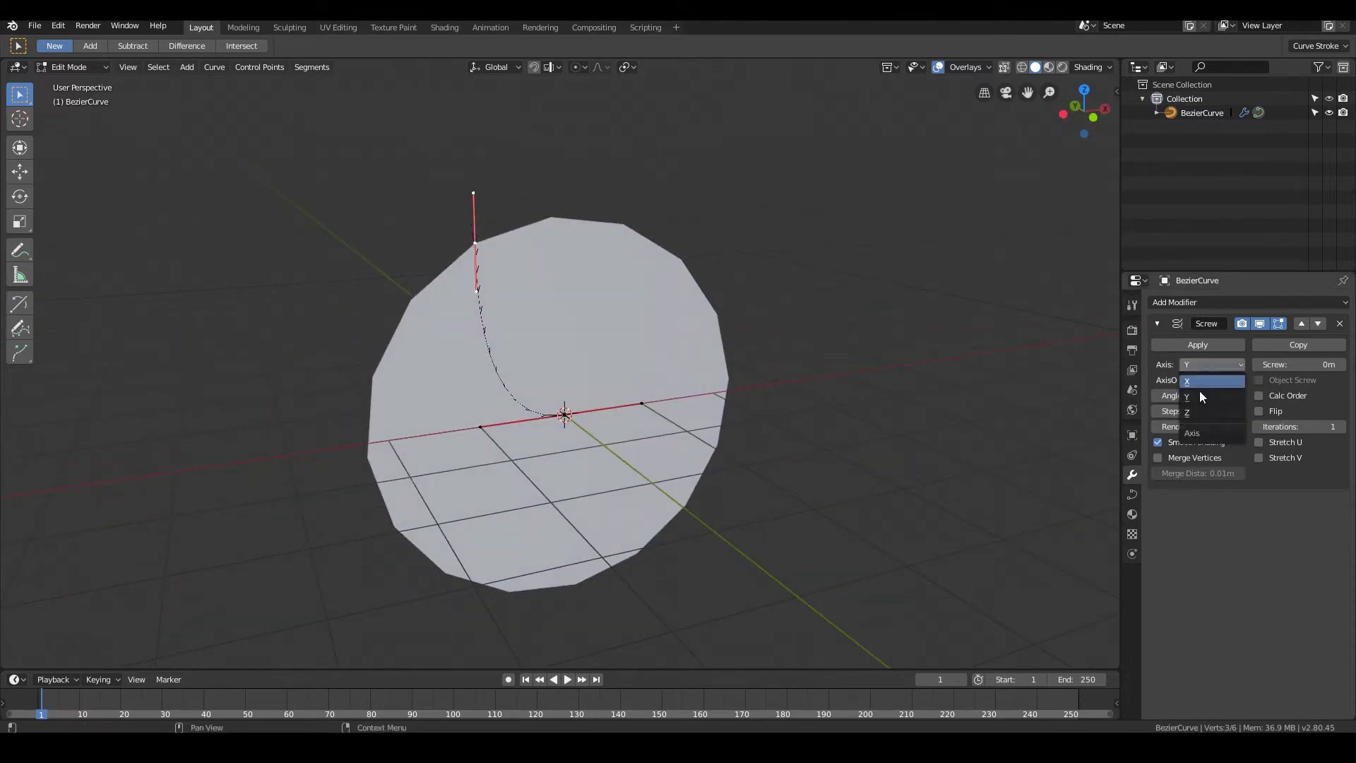
left_click(1192, 381)
middle_click_drag(558, 423, 531, 431)
middle_click_drag(236, 402, 442, 421)
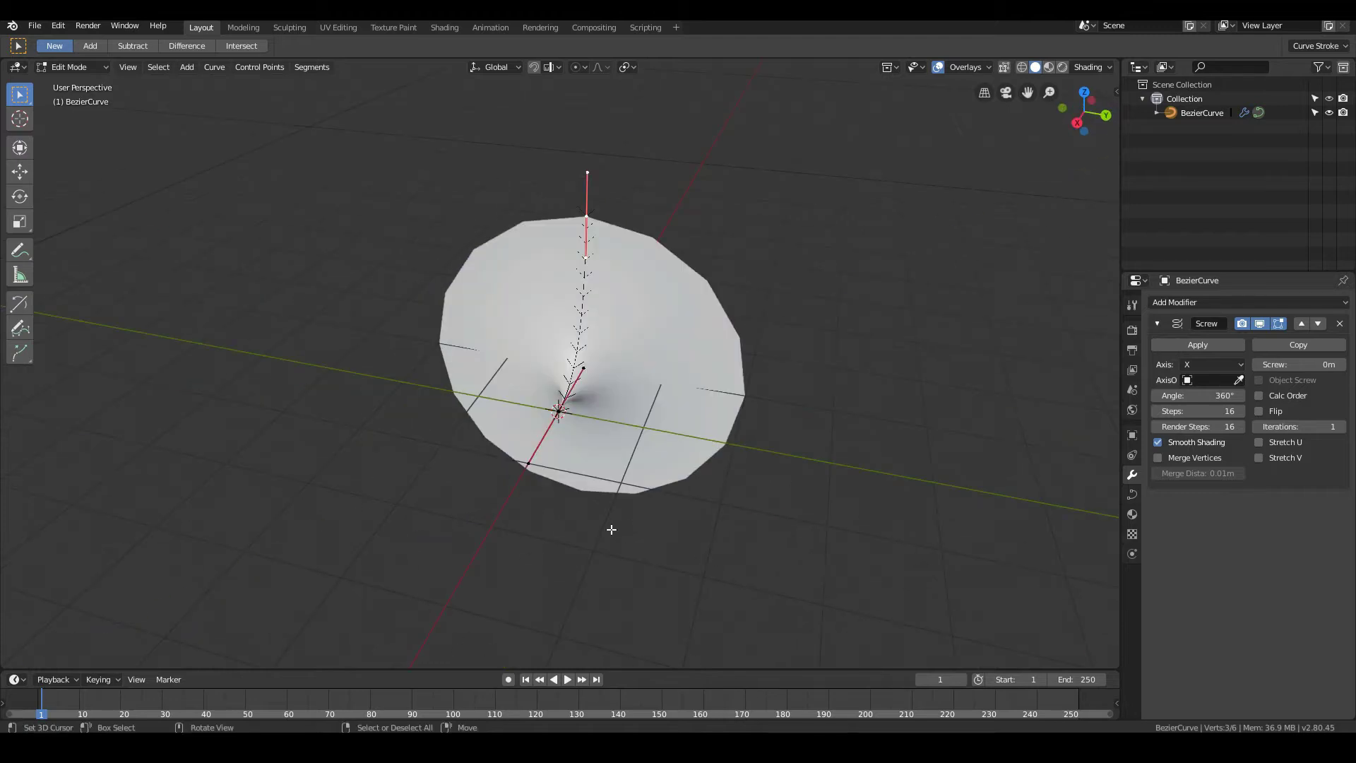
middle_click_drag(612, 529, 642, 445)
middle_click_drag(578, 354, 501, 378)
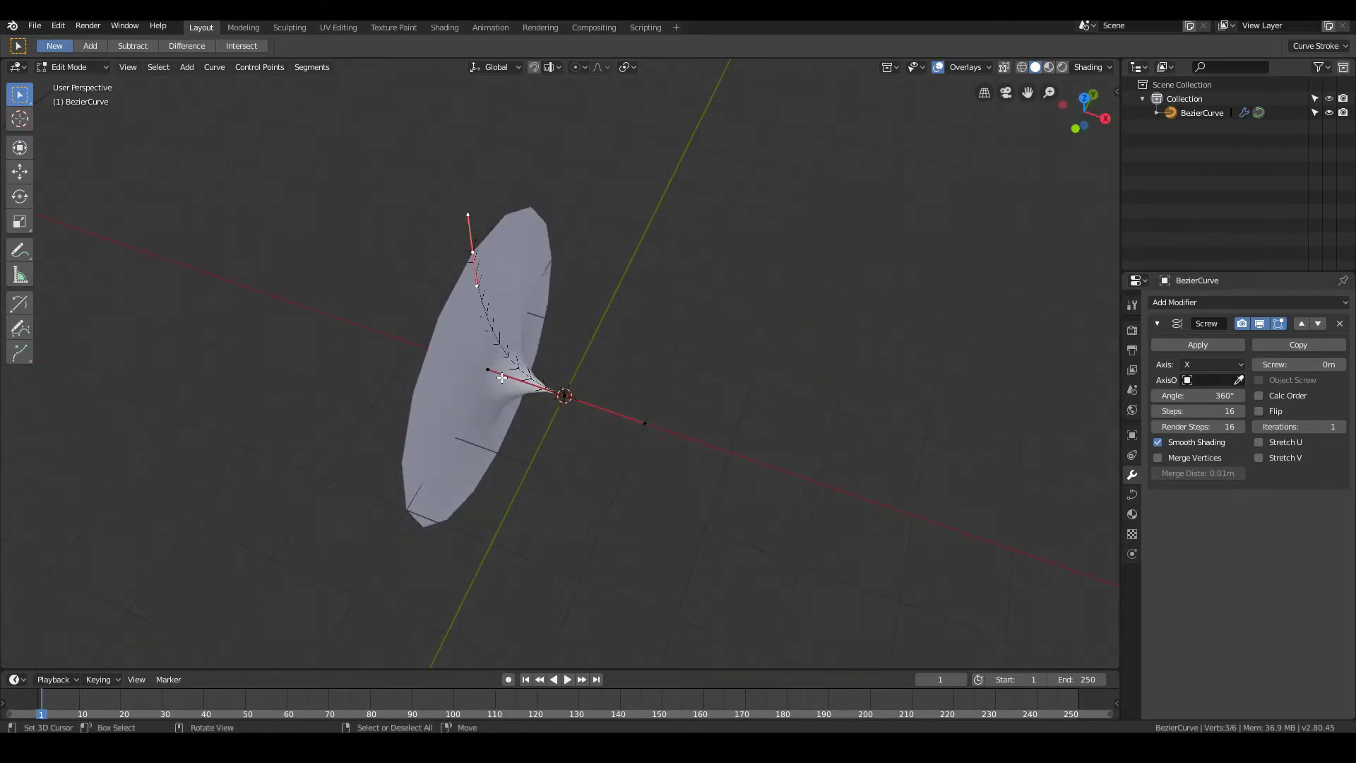
key("KP_1")
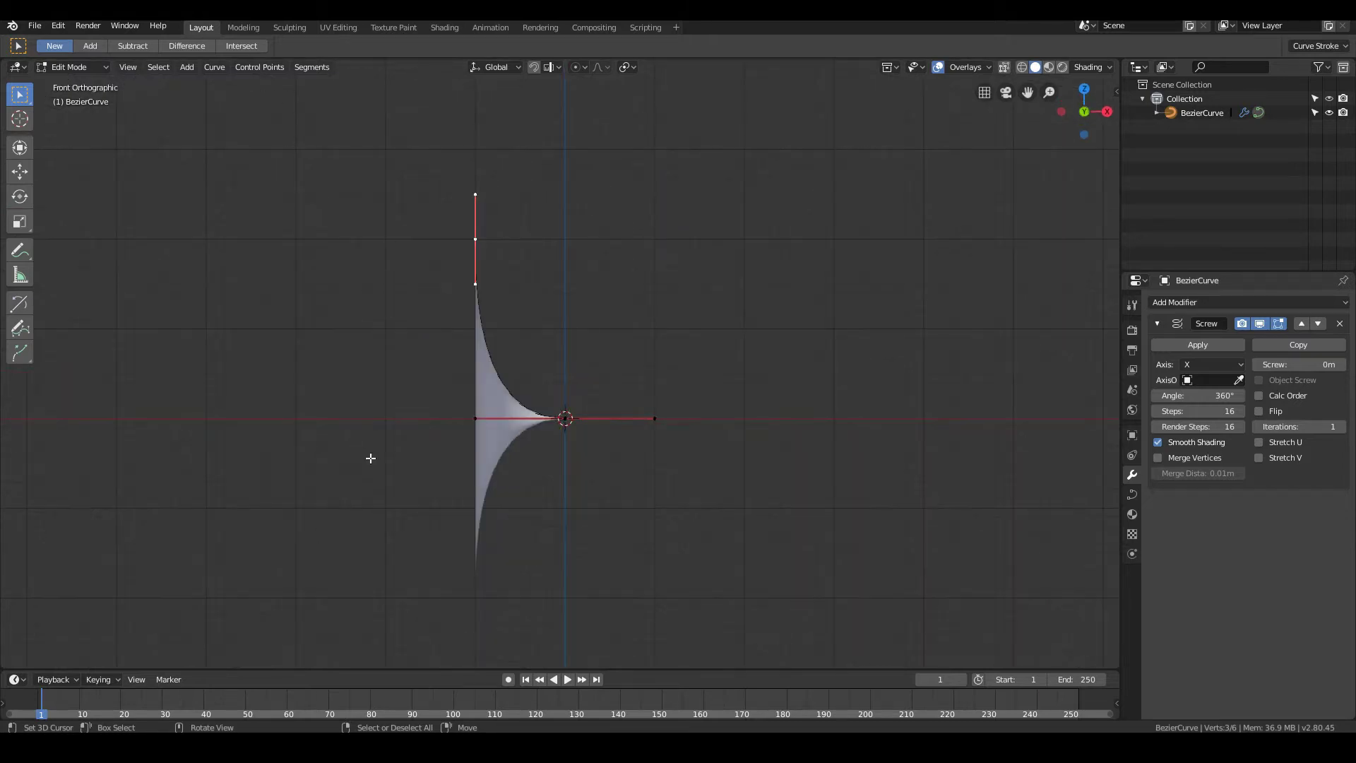
middle_click_drag(640, 400, 883, 452)
Set the Screw modifier's axis to Z and view the cup from the front.
left_click(1205, 365)
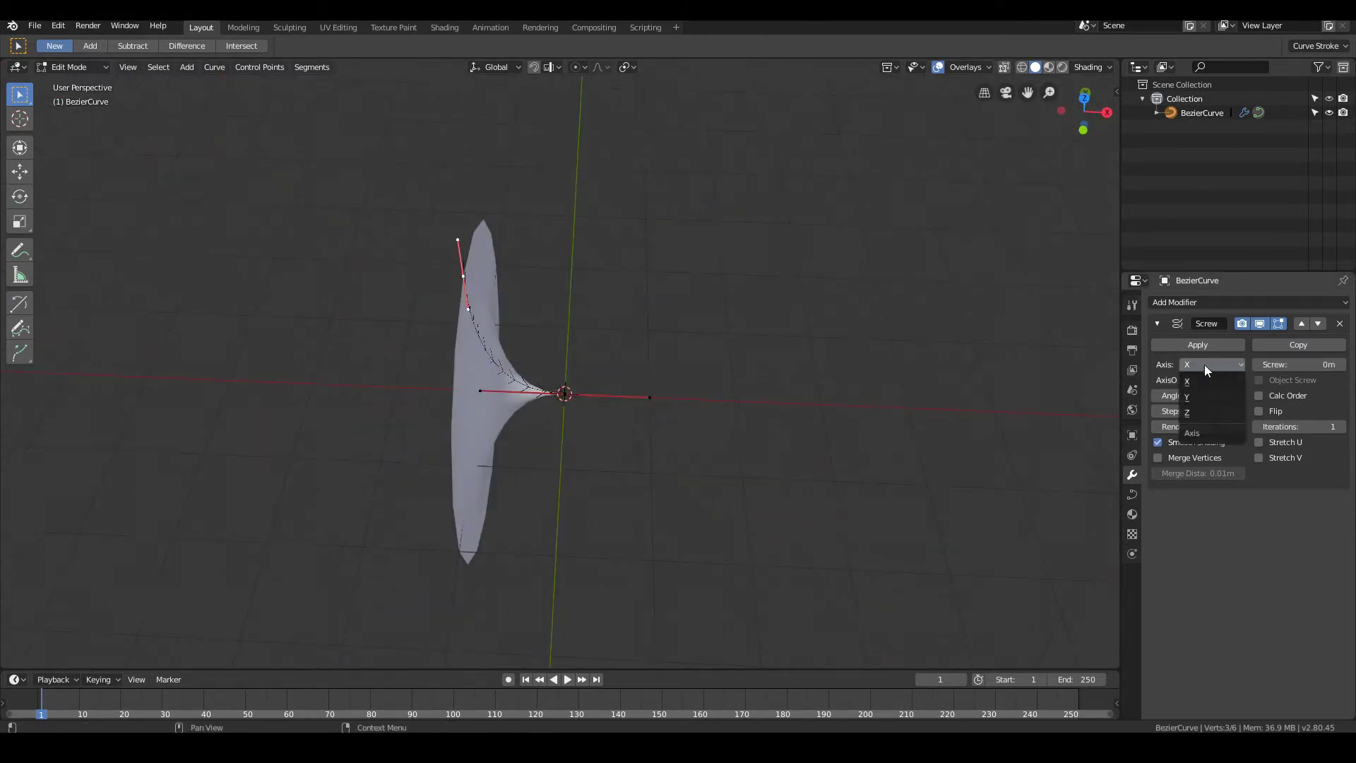
left_click(1193, 411)
left_click_drag(1087, 99, 671, 389)
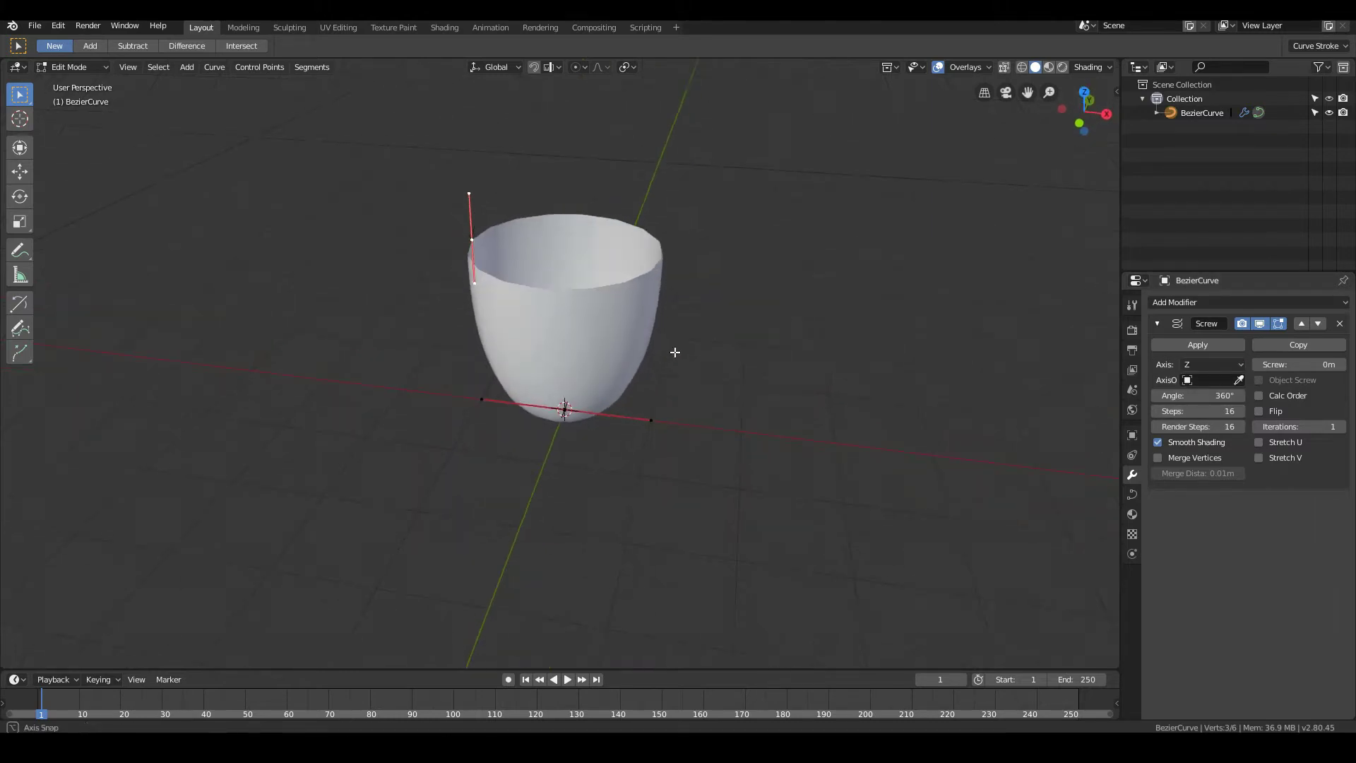
key("KP_1")
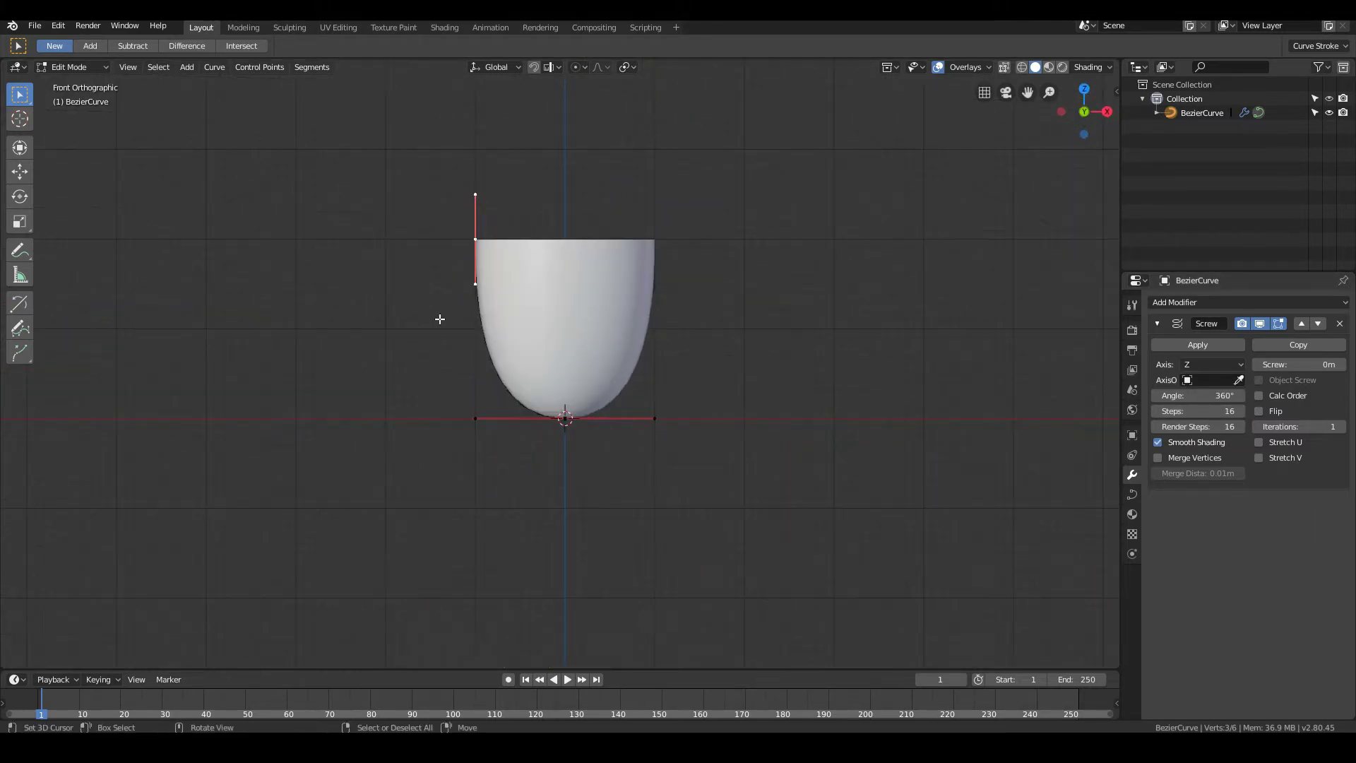
Examine the cup's side profile and rounded bottom up close in front view.
key("Tab")
key("Tab")
scroll(445, 305, "up", 2)
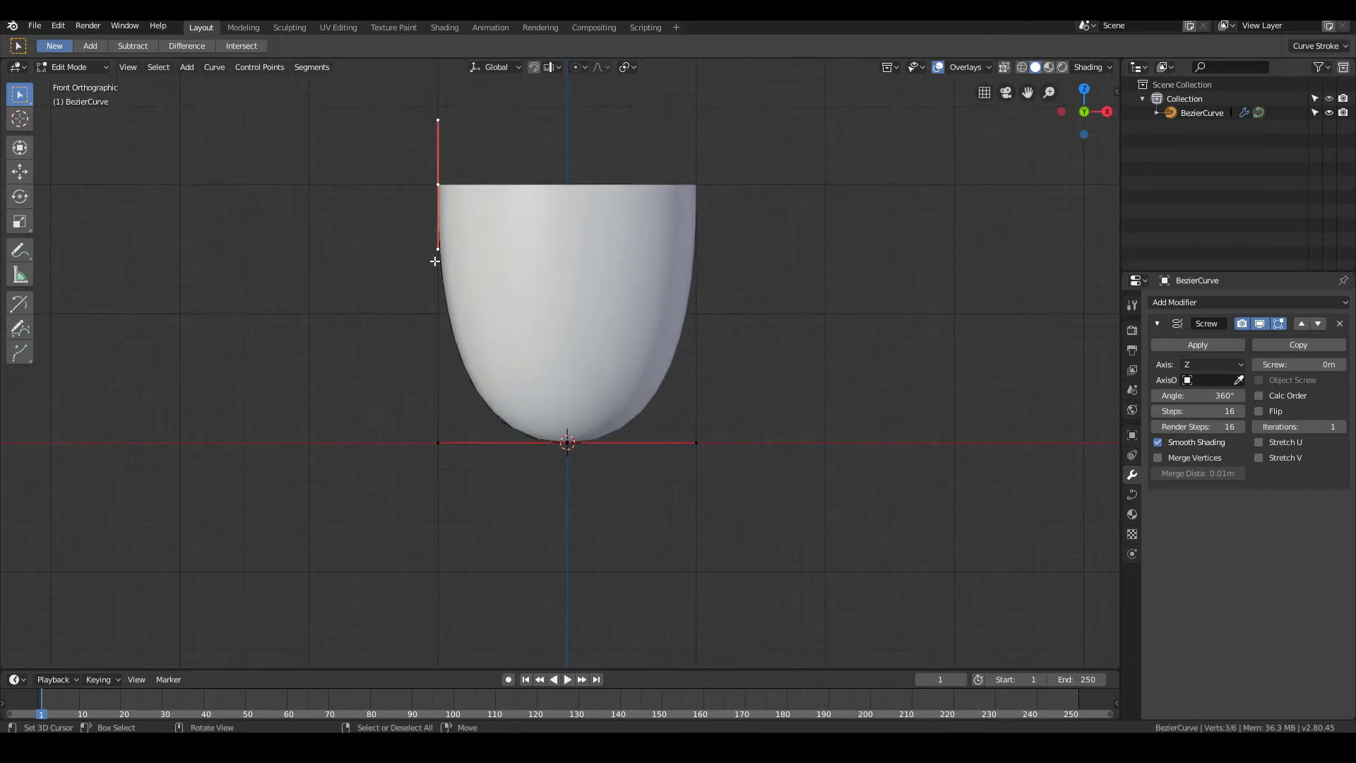
scroll(415, 326, "up", 2)
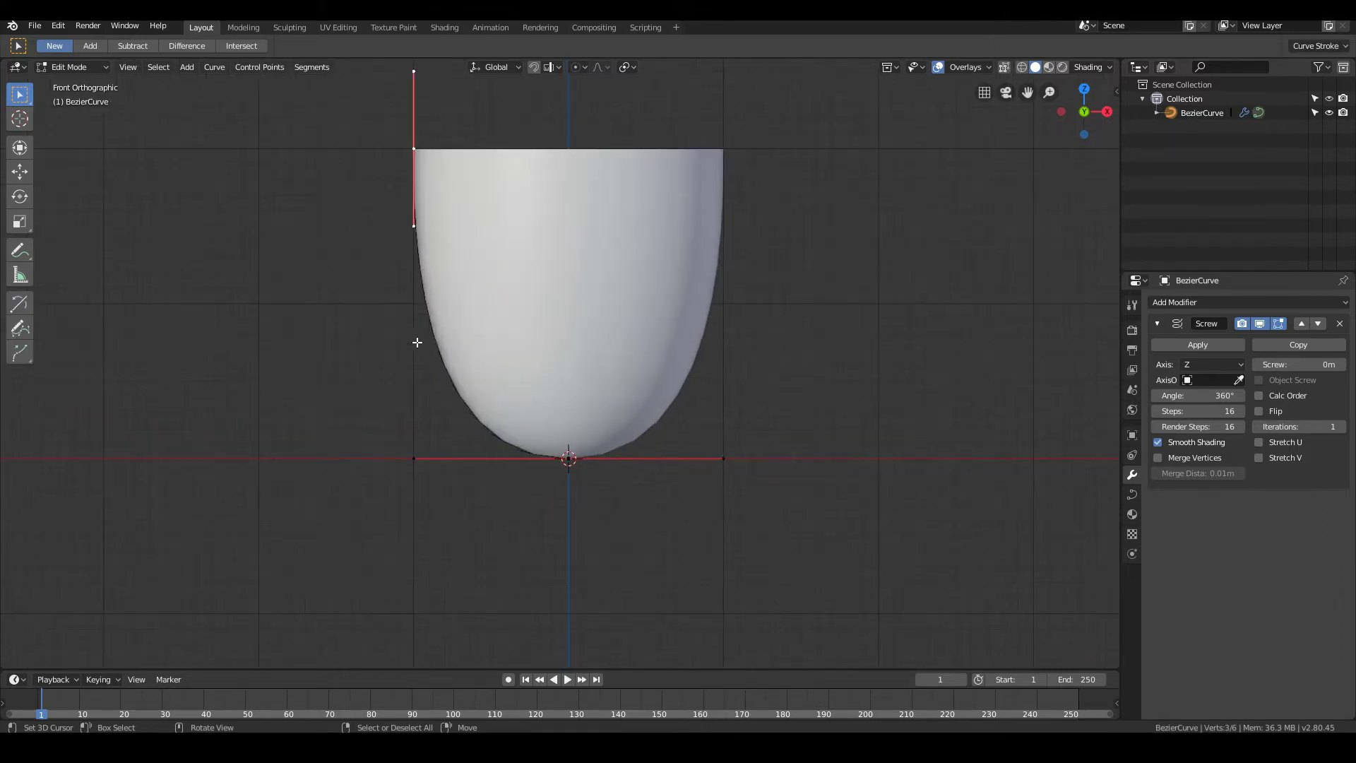
scroll(417, 360, "down", 2)
scroll(432, 424, "up", 4)
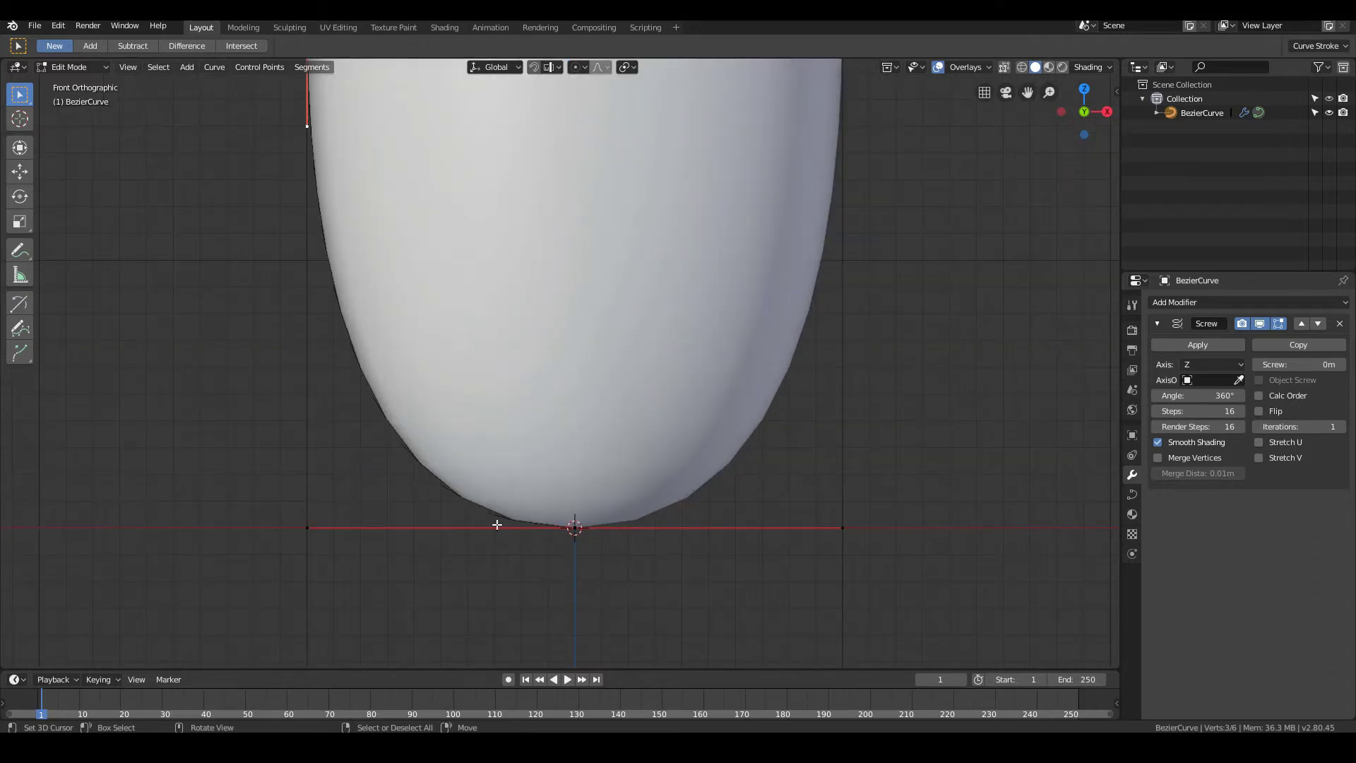
scroll(467, 487, "down", 4)
mouse_move(409, 339)
middle_mouse_down()
mouse_move(433, 334)
mouse_move(424, 343)
middle_mouse_up()
scroll(561, 503, "up", 4)
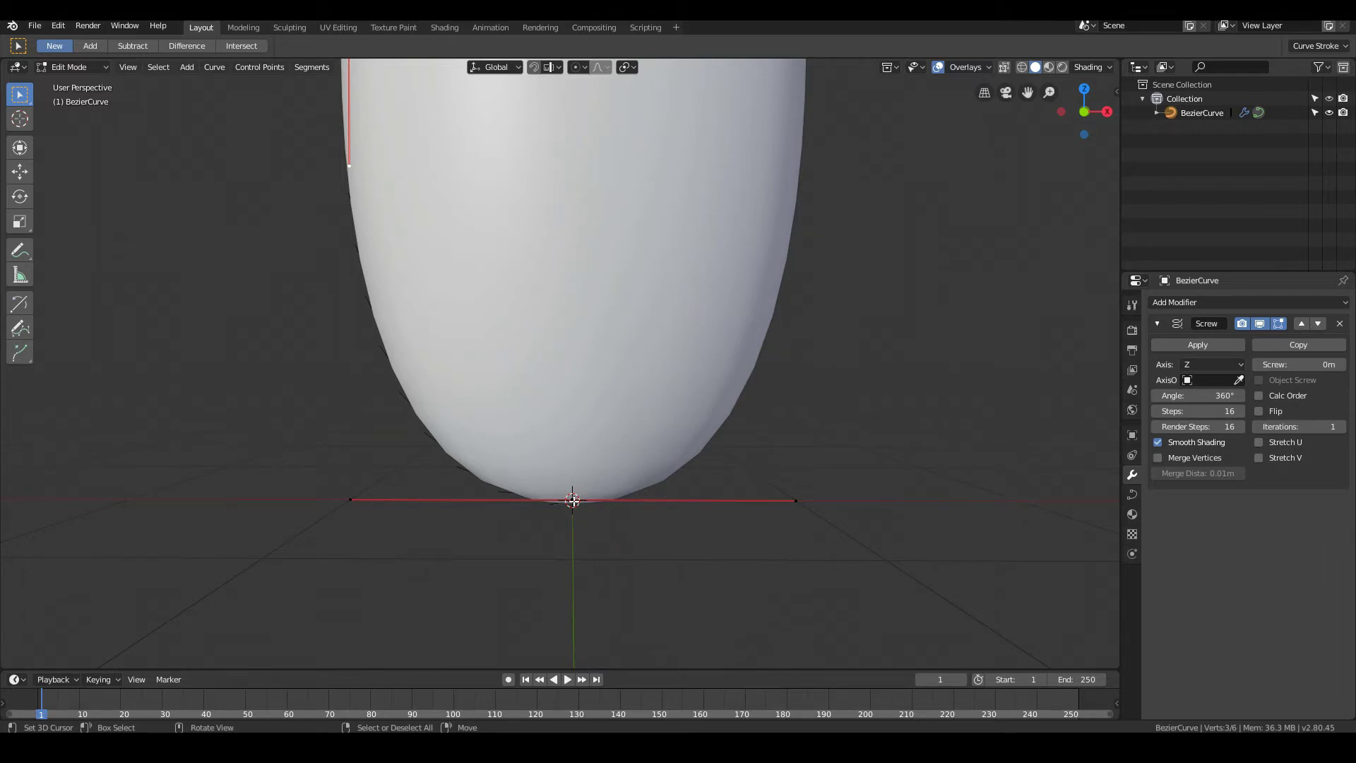
Select both control points of the profile curve and subdivide the segment between them.
left_click(573, 500)
scroll(573, 501, "down", 4)
left_click(450, 222, "shift")
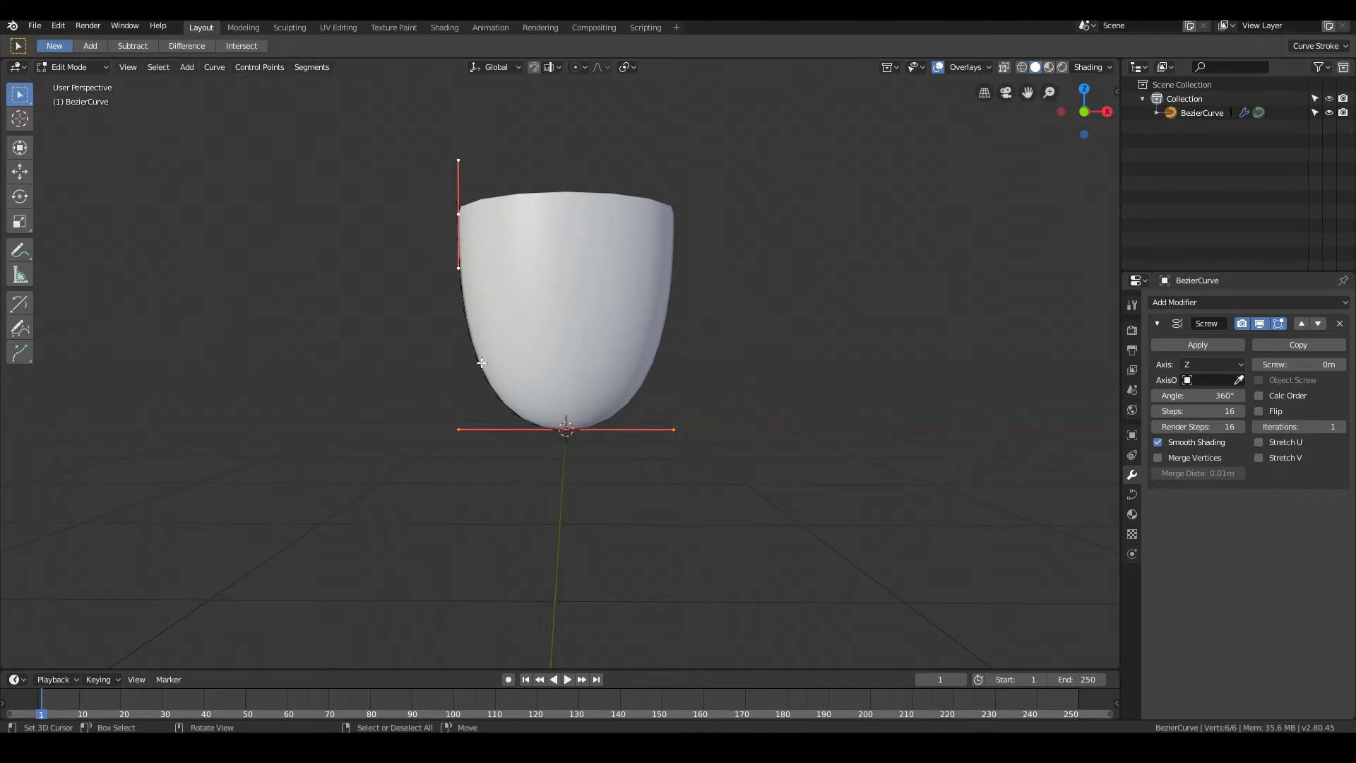
right_click(480, 362)
left_click(481, 361)
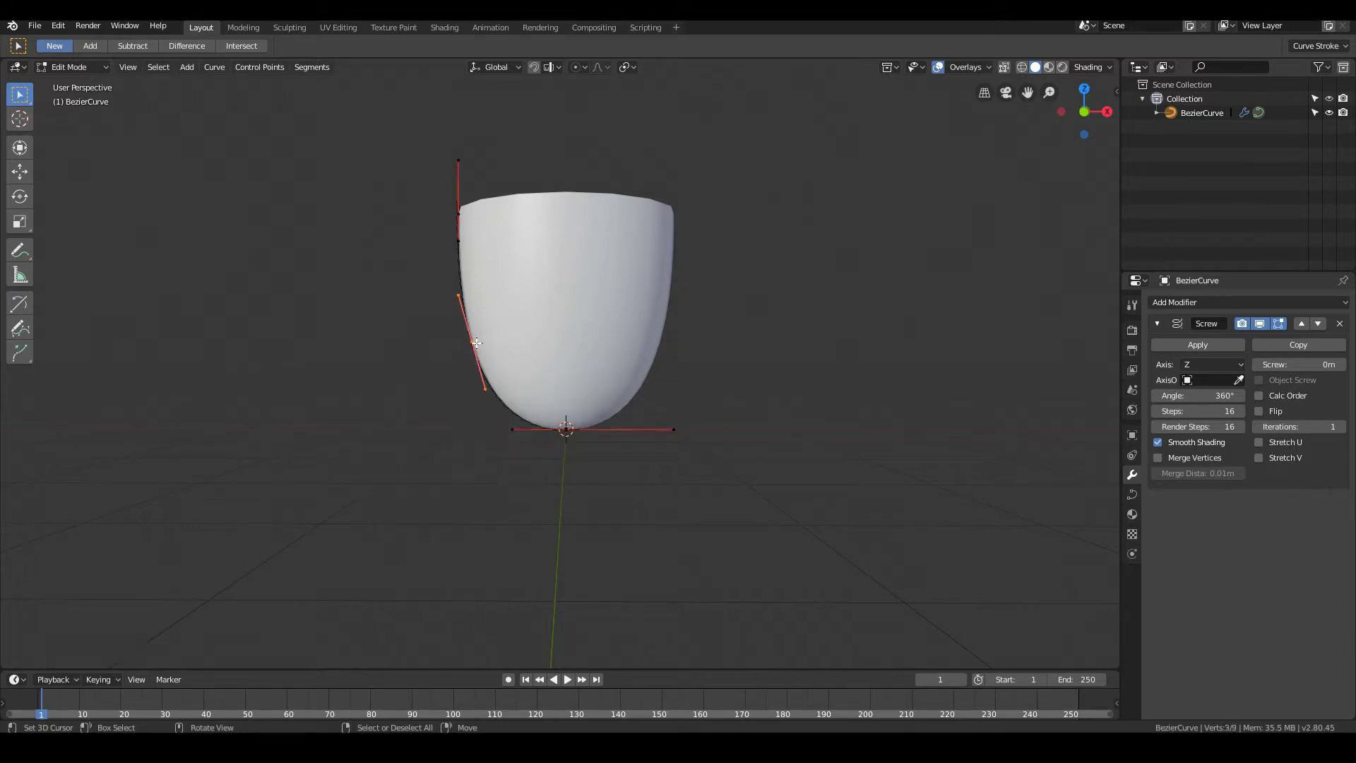
Move the new middle control point down about 0.4 m in front view and rotate its handles by about -7 degrees.
key("KP_1")
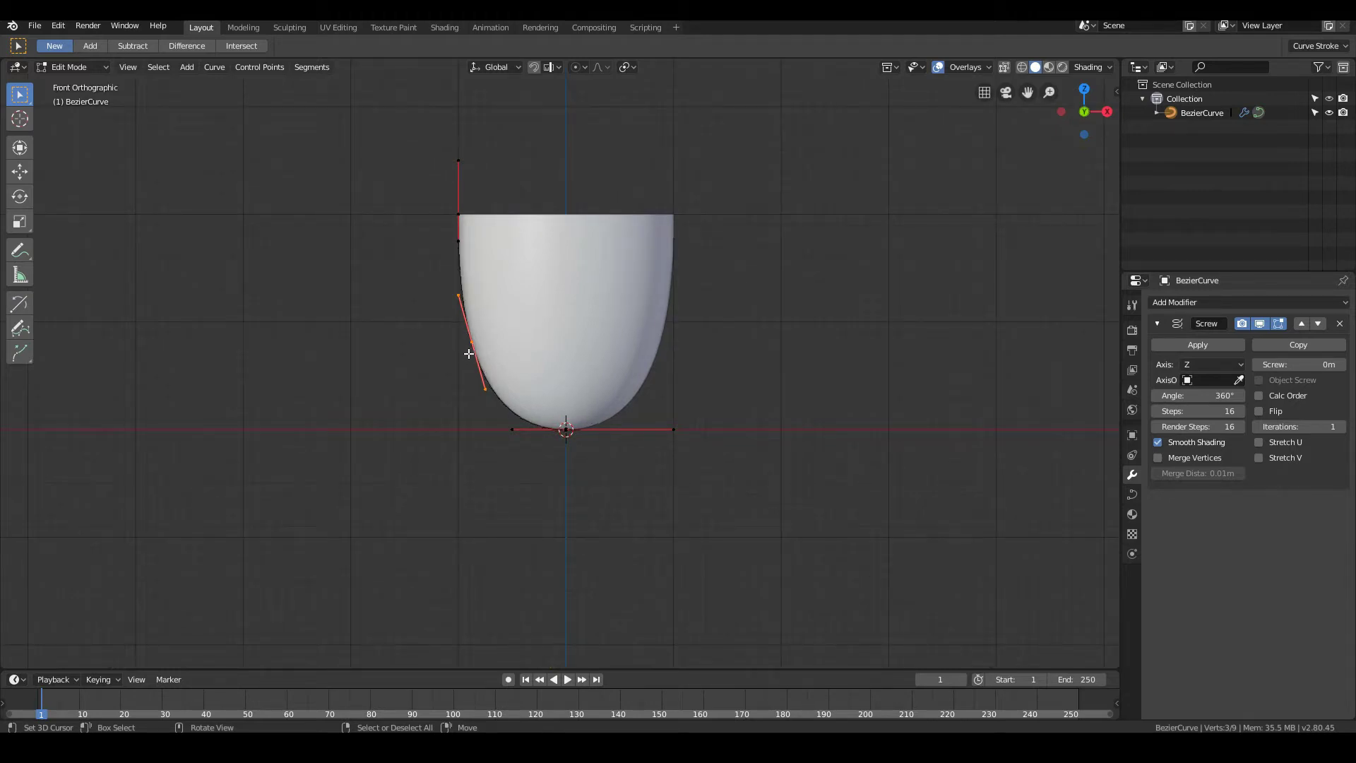
key("g")
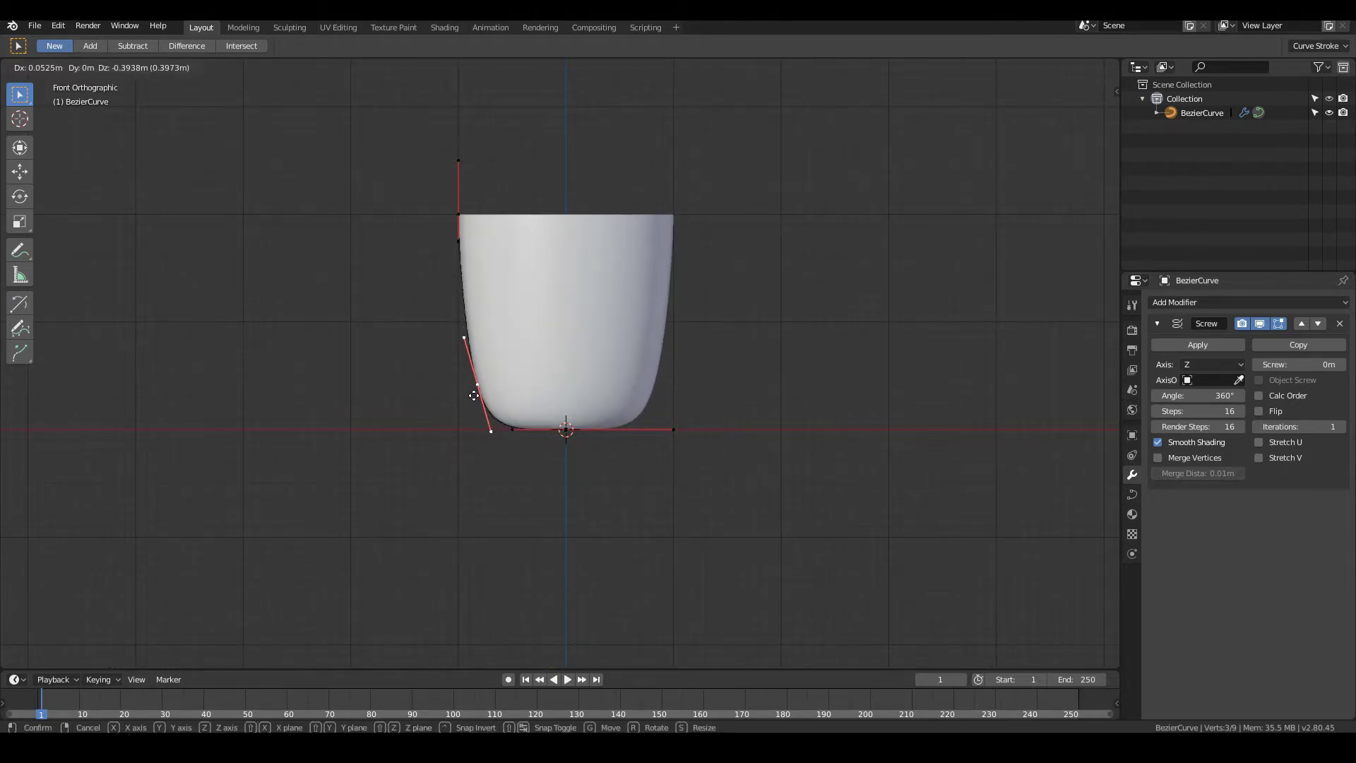
key("r")
left_click(476, 401)
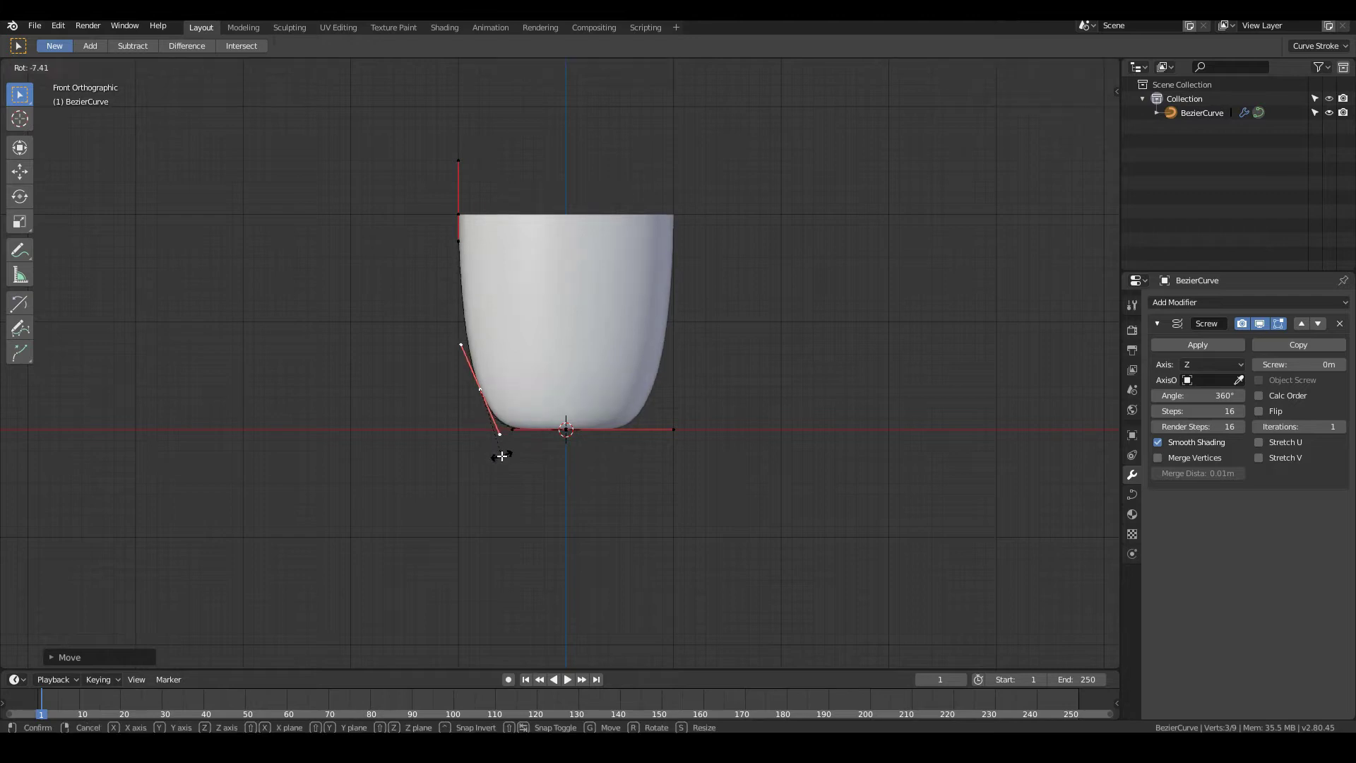
left_click(511, 437)
Refine the profile by shifting the bottom point's handle inward, rotating the middle point's handles slightly and raising the rim a little.
key("g")
left_click(509, 430)
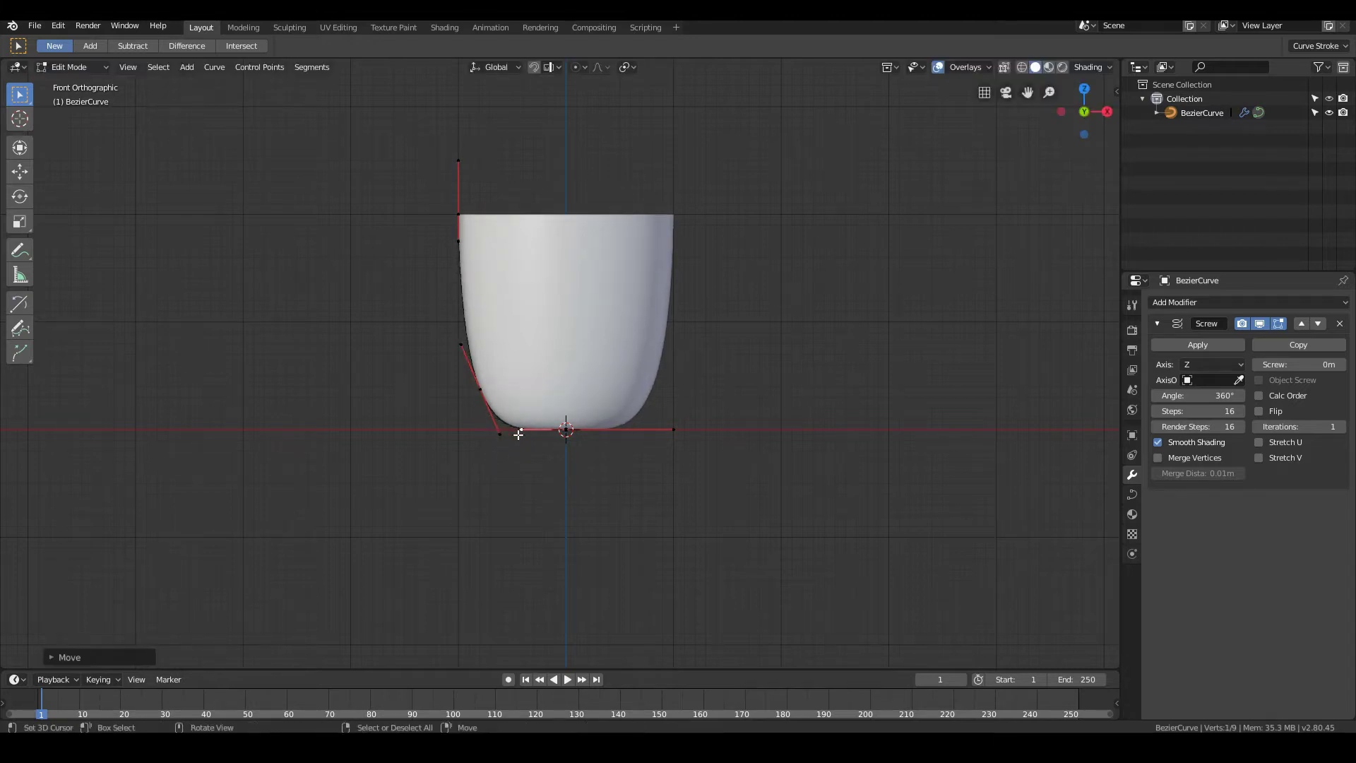
left_click(487, 387)
key("r")
left_click(515, 459)
scroll(494, 395, "up", 1)
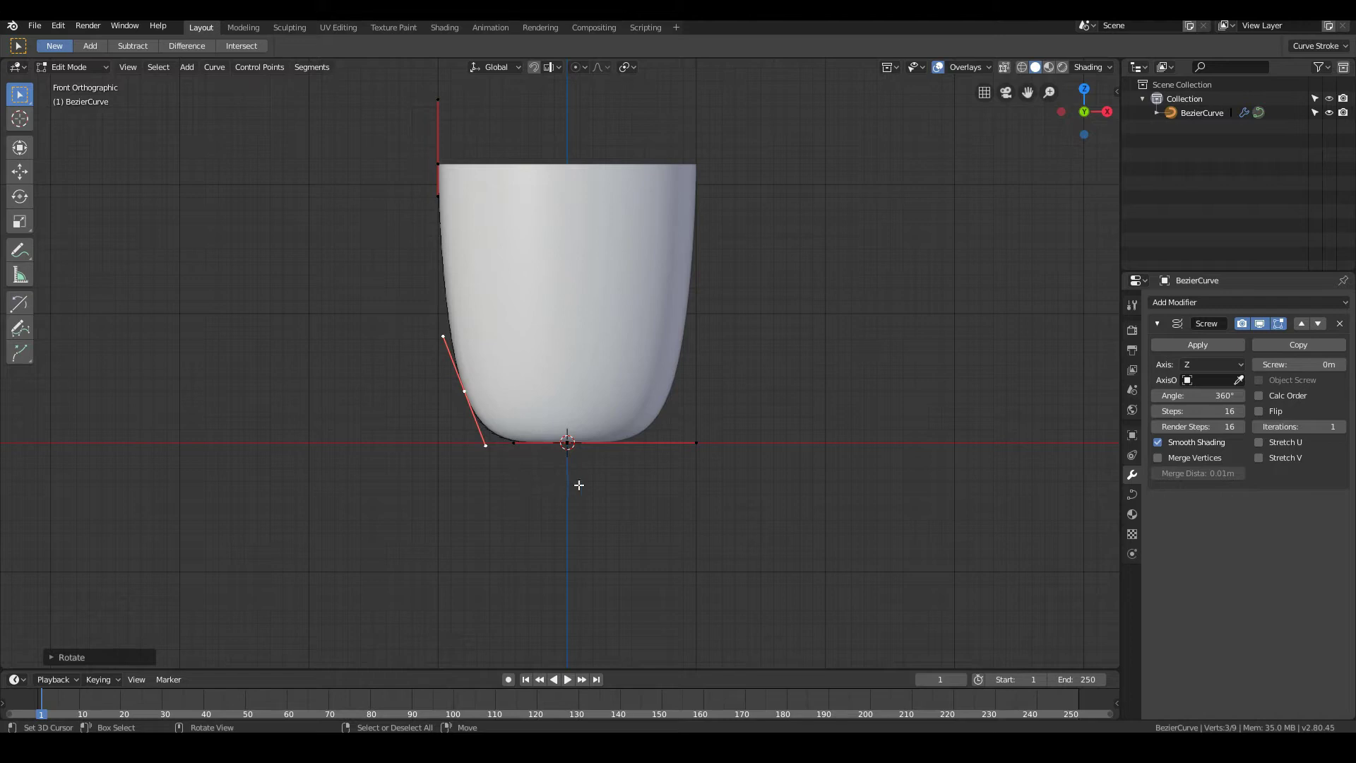
middle_click_drag(436, 295, 565, 283)
Add a Solidify modifier to the cup and set its thickness to 0.14 m.
left_click(1185, 303)
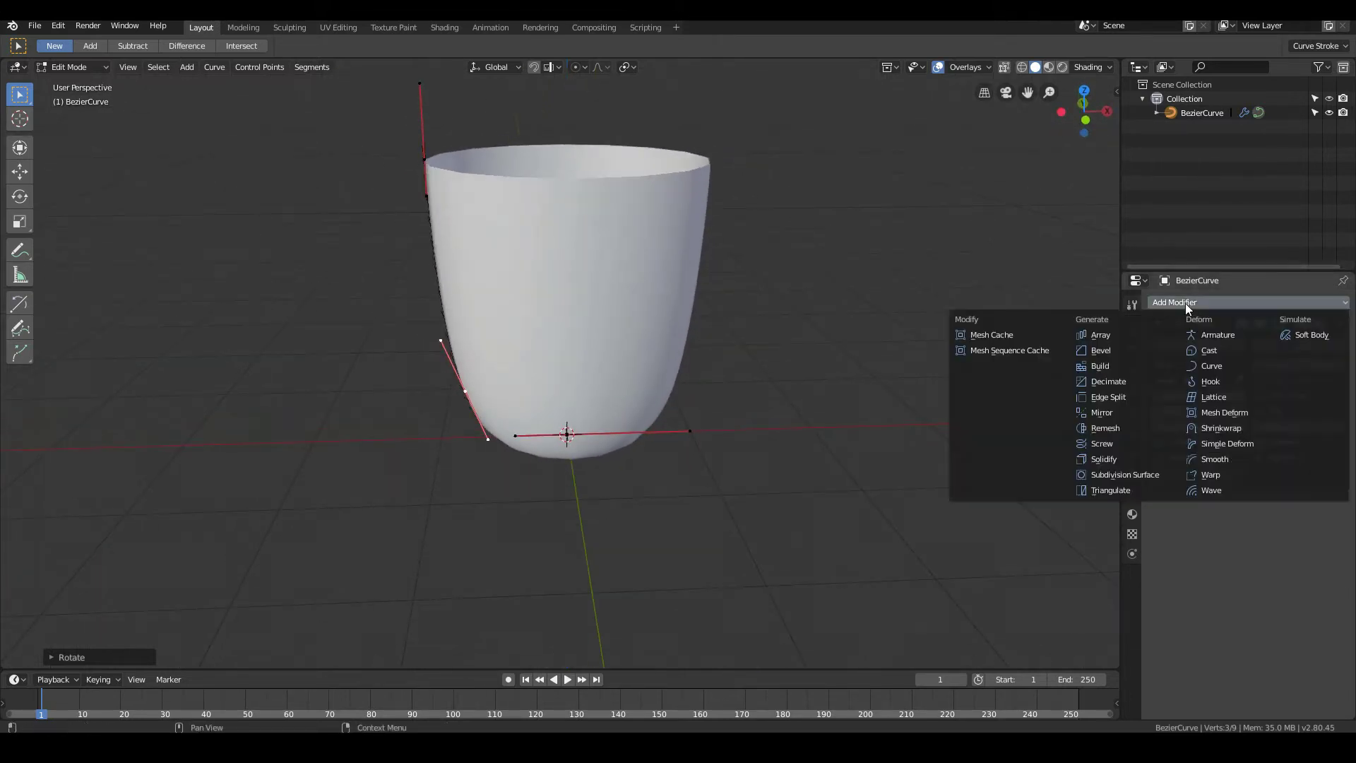
left_click(1102, 459)
middle_click_drag(848, 331, 857, 376)
scroll(856, 376, "up", 2)
left_click_drag(1198, 544, 1206, 544)
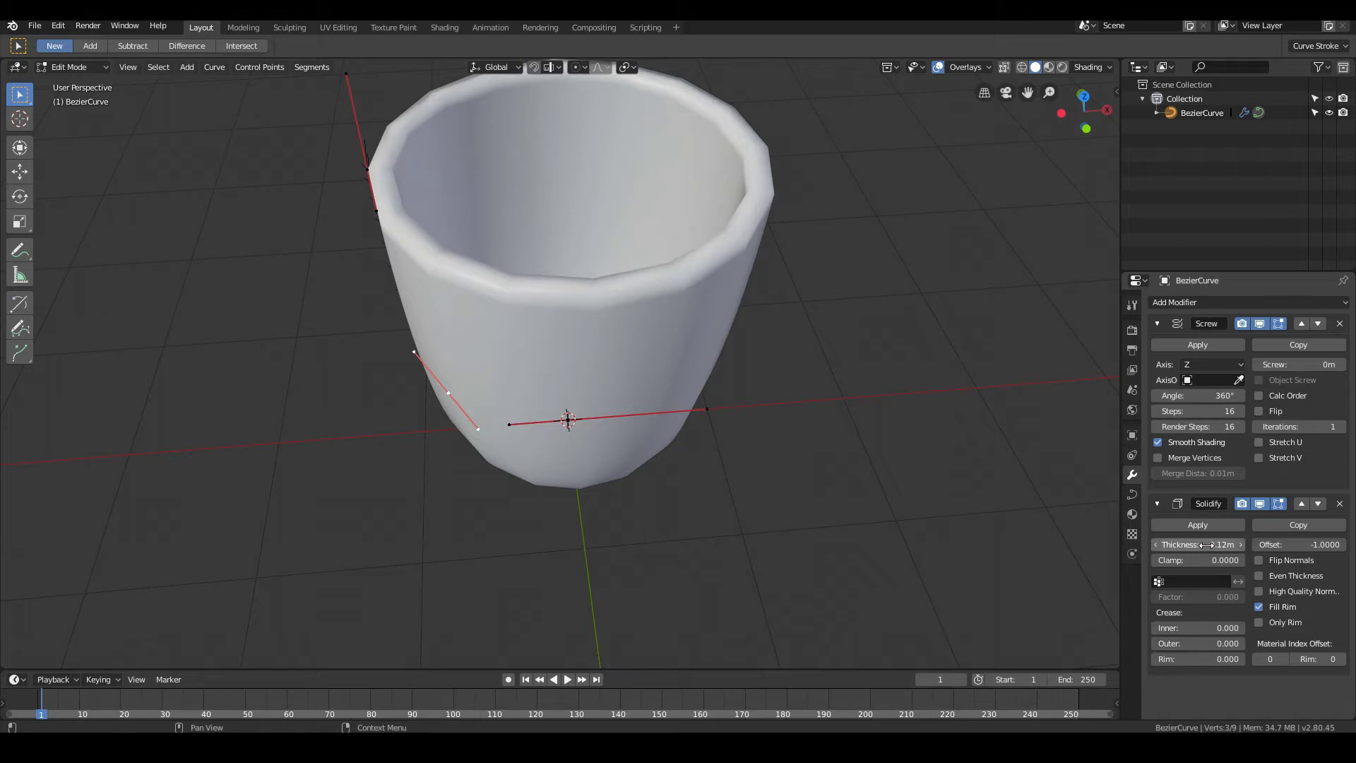
left_click_drag(1207, 544, 1207, 545)
left_click(1206, 544)
type("0.14")
key("Return")
Examine the thickened cup's walls, rim and base from several angles.
scroll(273, 301, "down", 5)
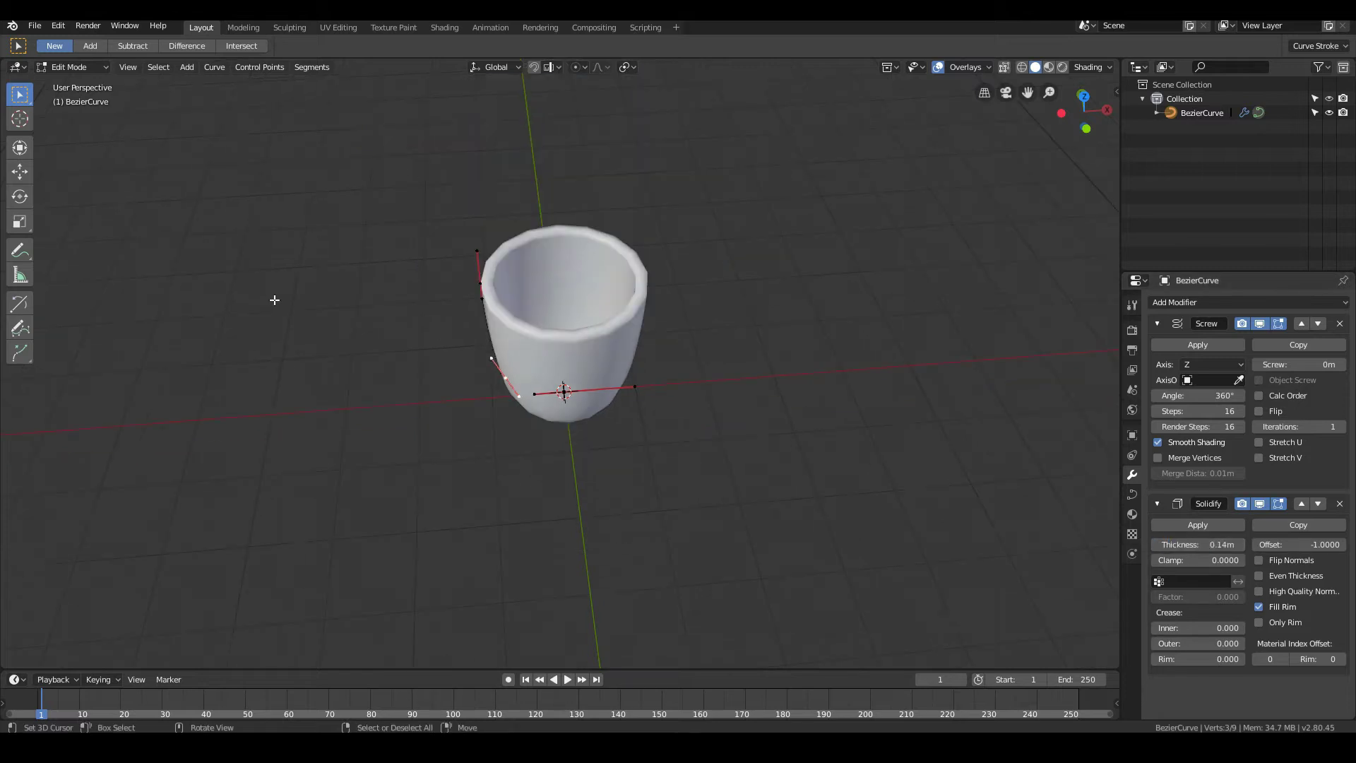
middle_click_drag(273, 301, 366, 285)
scroll(454, 286, "up", 4)
middle_click_drag(454, 286, 730, 271)
key("KP_1")
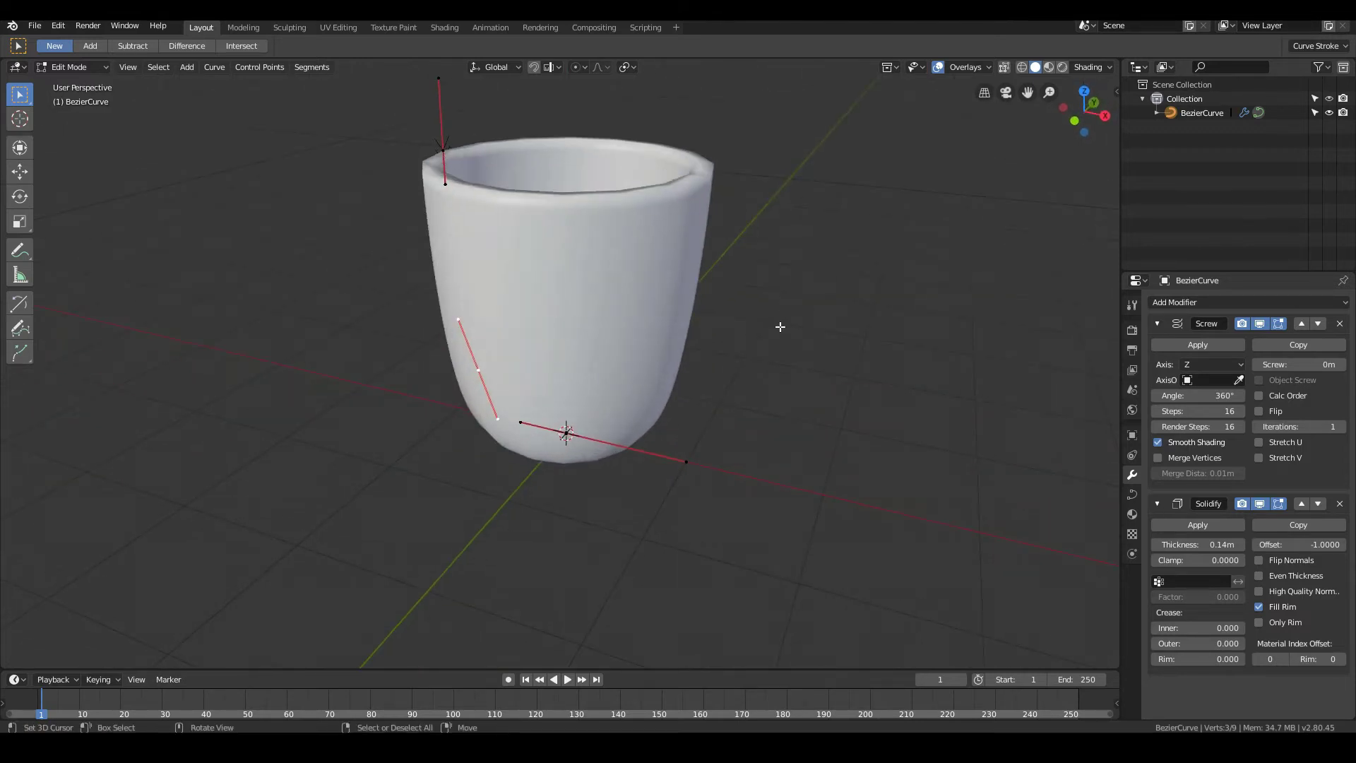
middle_click_drag(696, 357, 711, 343)
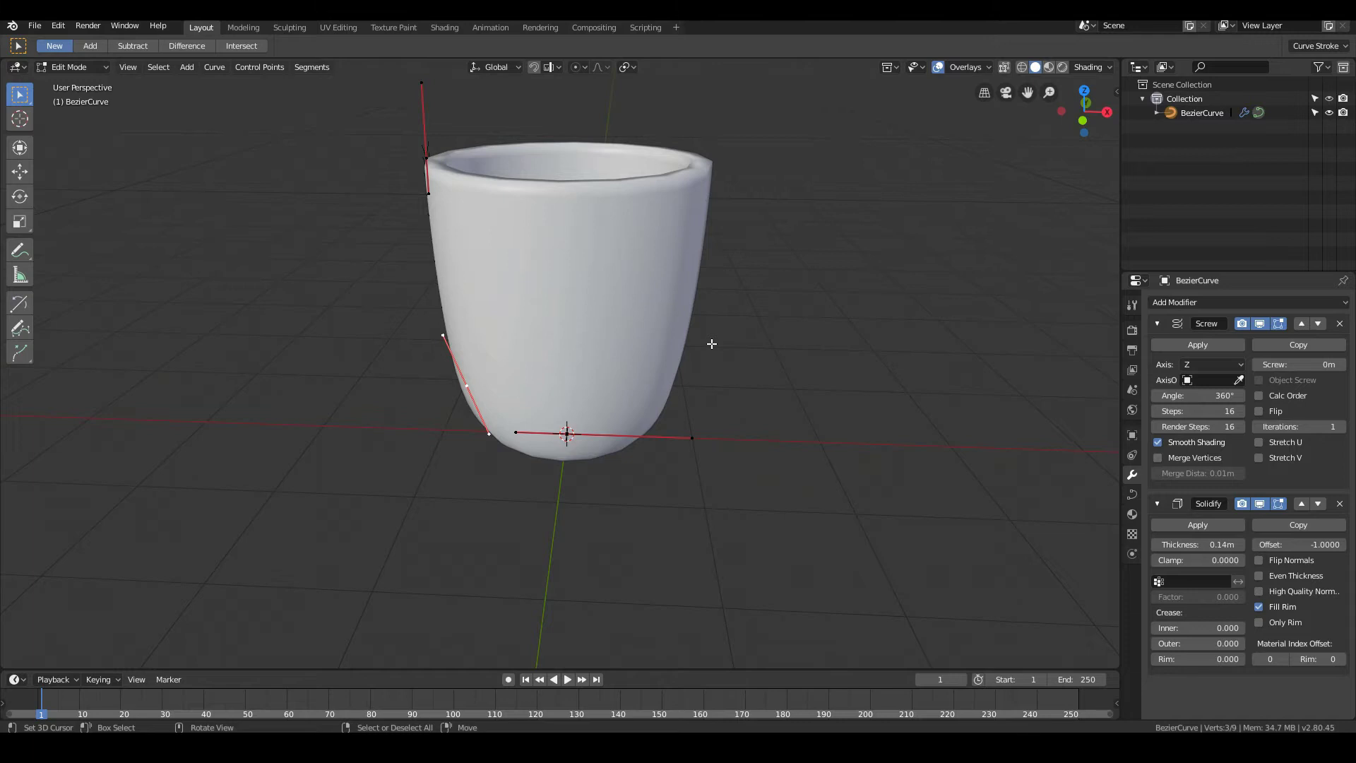
key("KP_1")
middle_click_drag(623, 282, 656, 346)
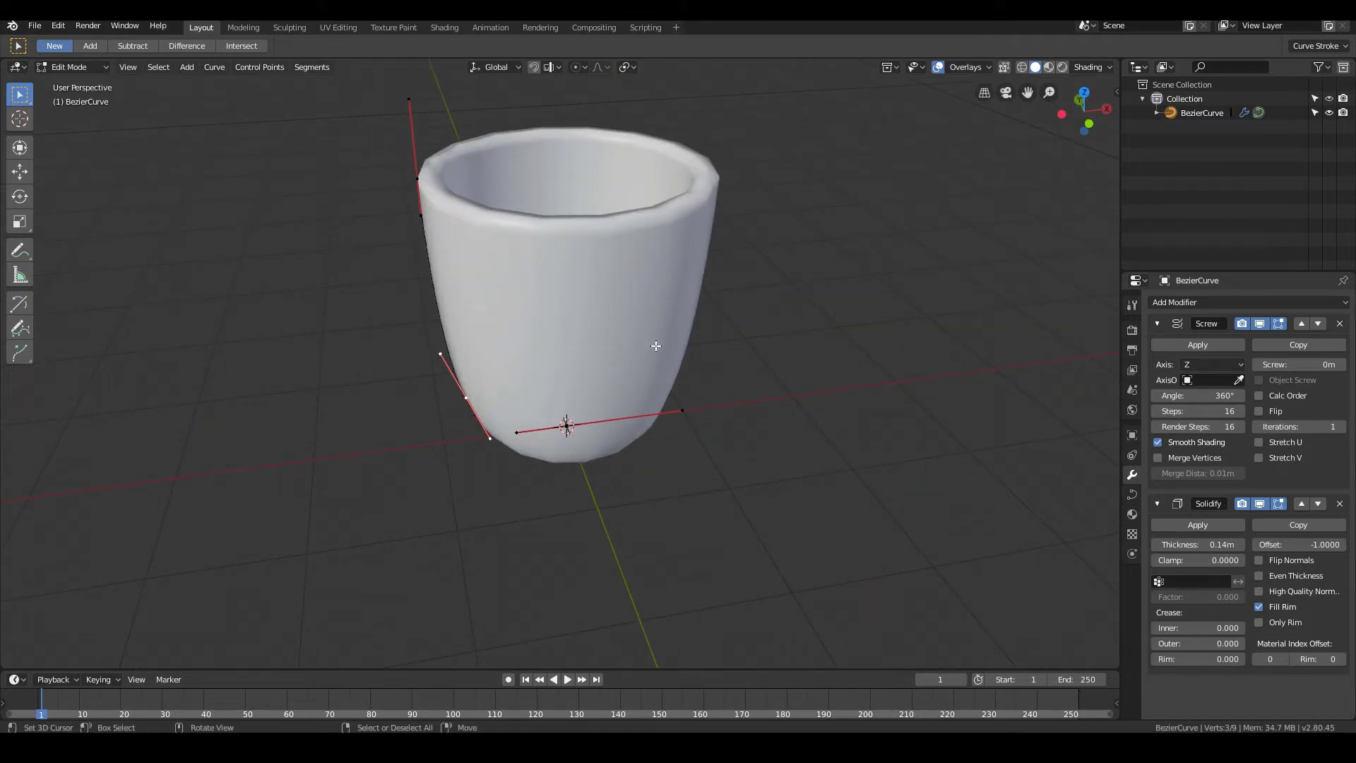
middle_click_drag(595, 420, 596, 406)
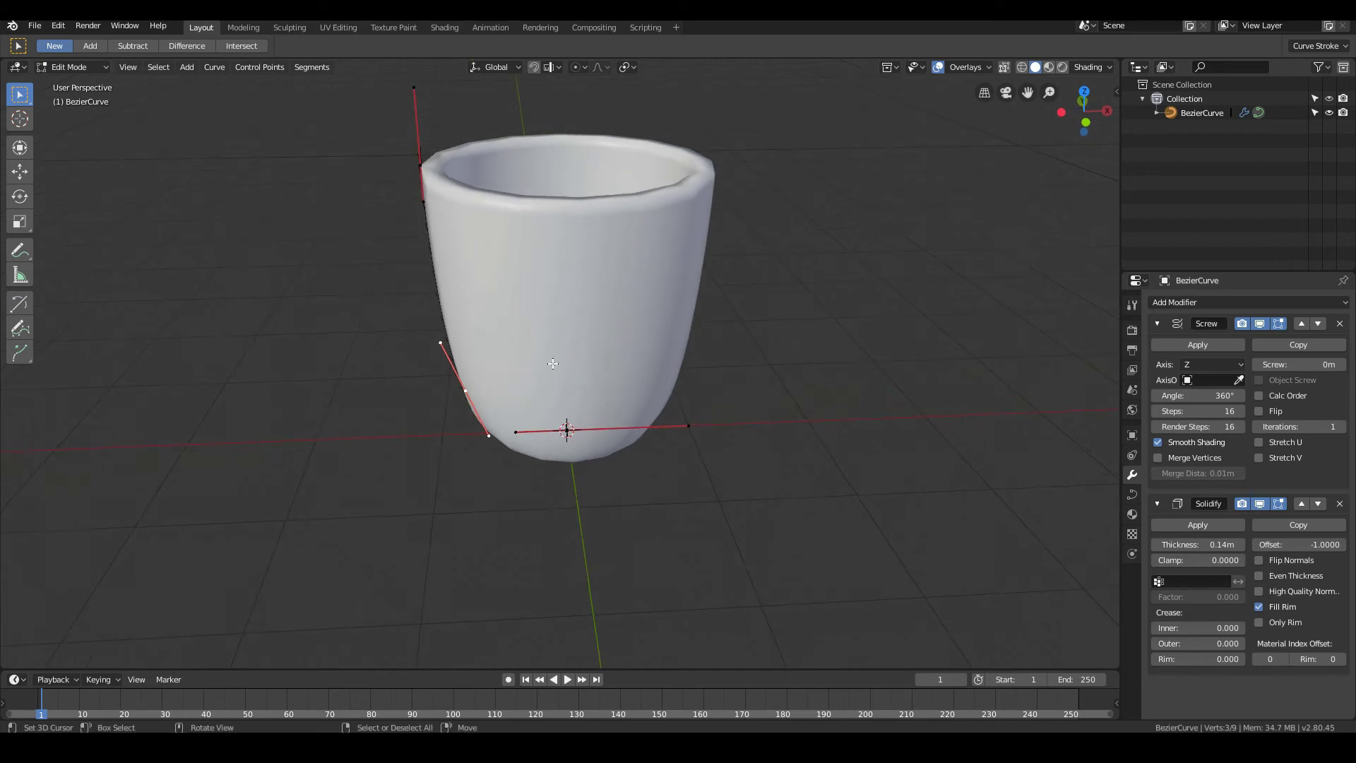
middle_click_drag(559, 304, 540, 296)
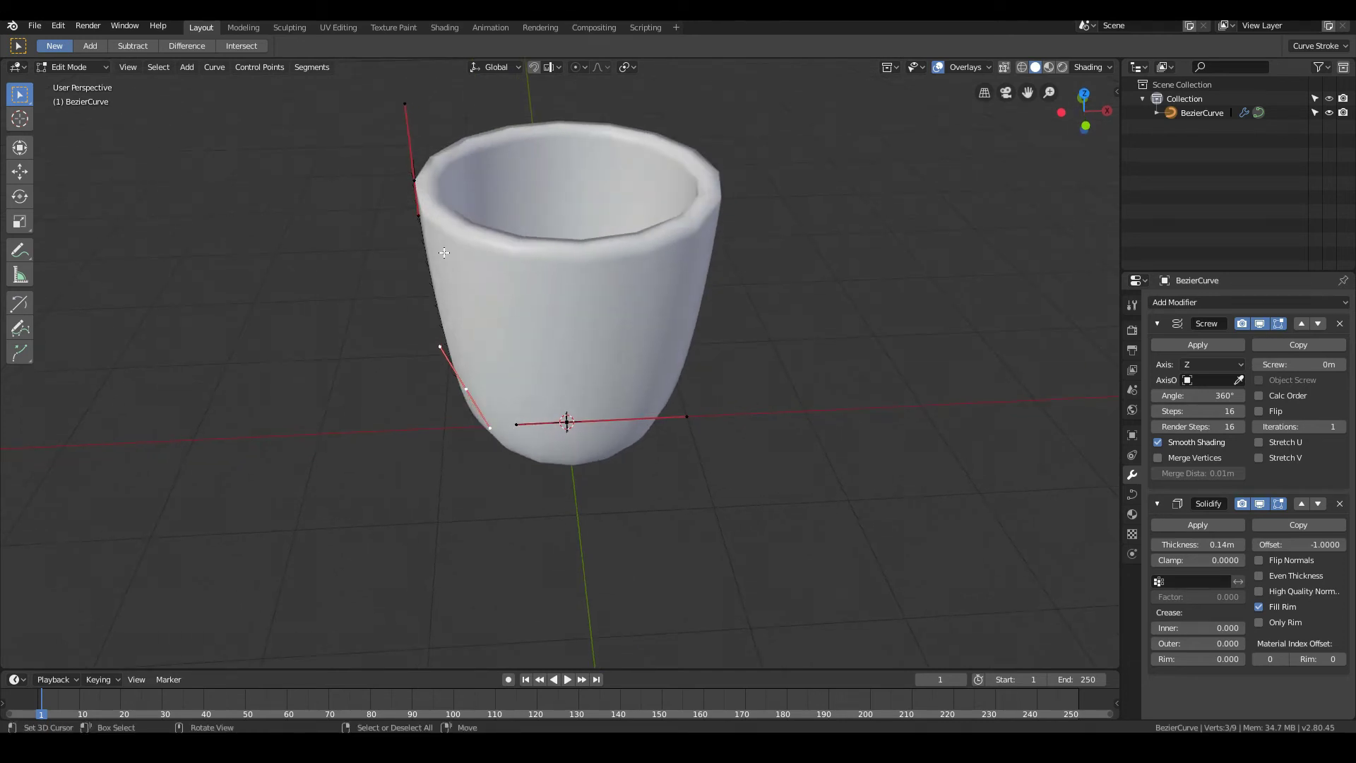
Switch to Object Mode and convert the cup with Mesh from Curve/Meta/Surf/Text.
key("Tab")
scroll(645, 258, "down", 2)
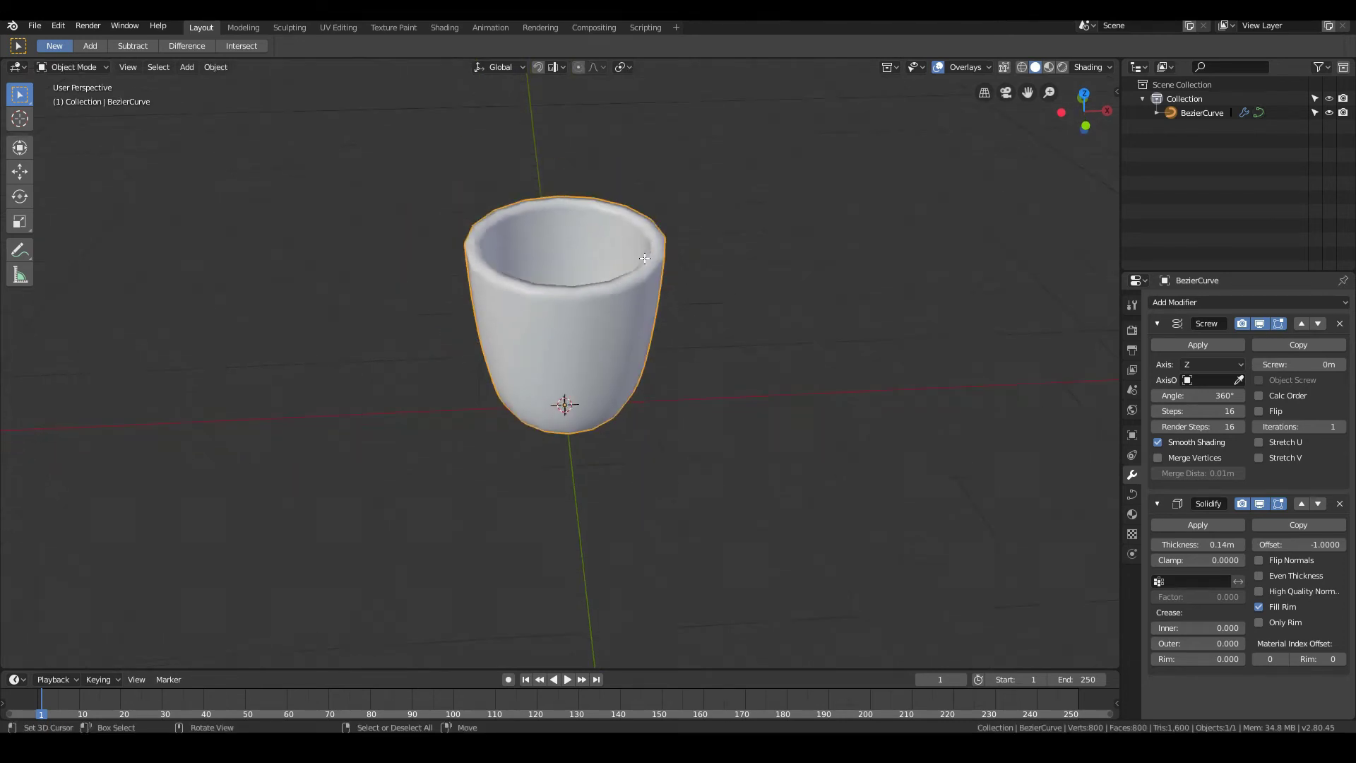
middle_click_drag(598, 334, 594, 308)
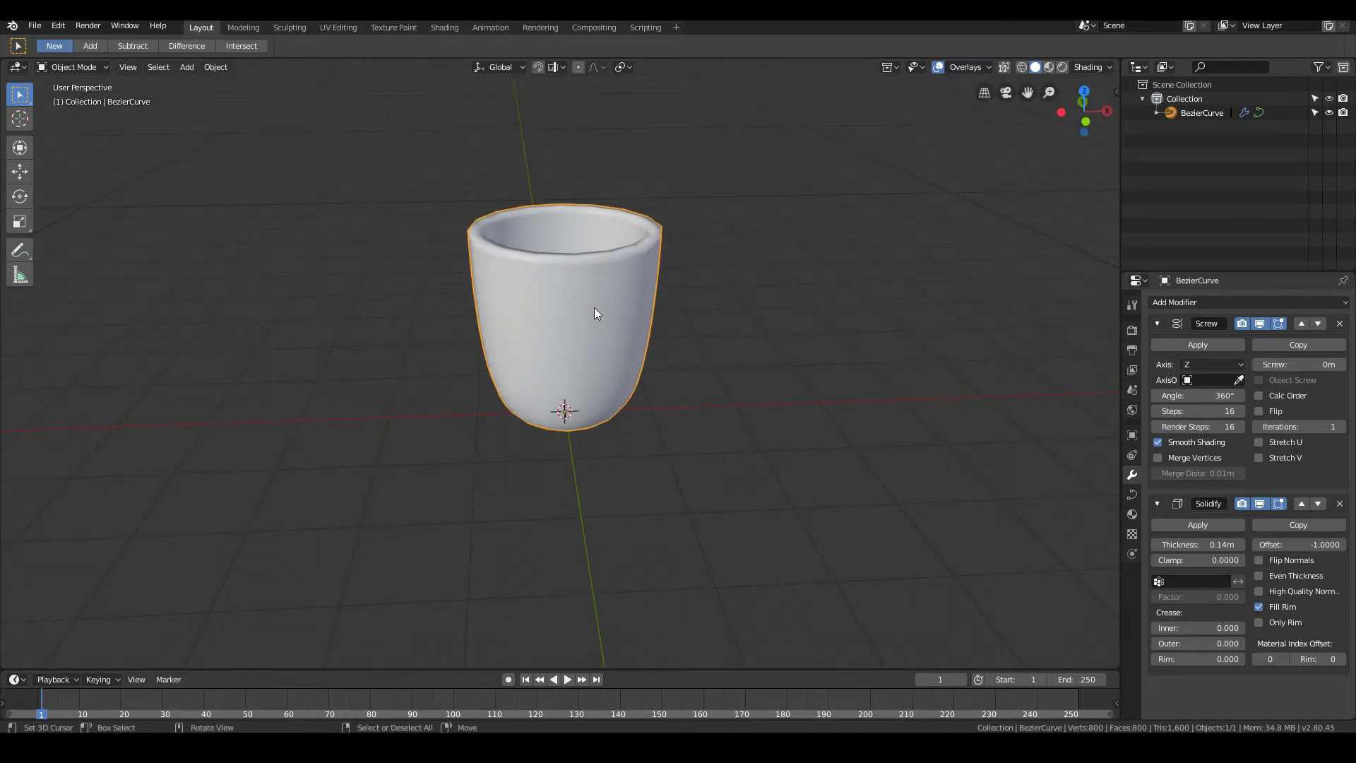
key("F3")
type("convert")
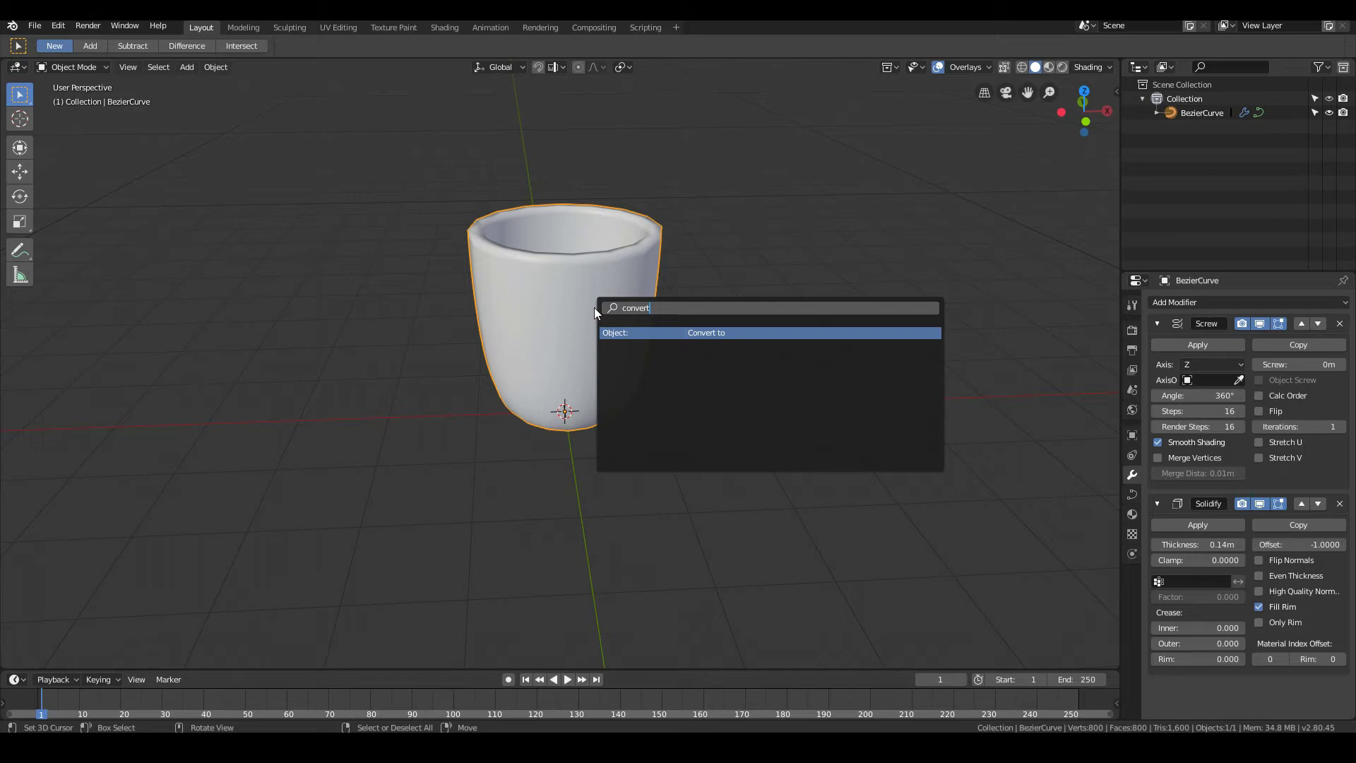
key("Return")
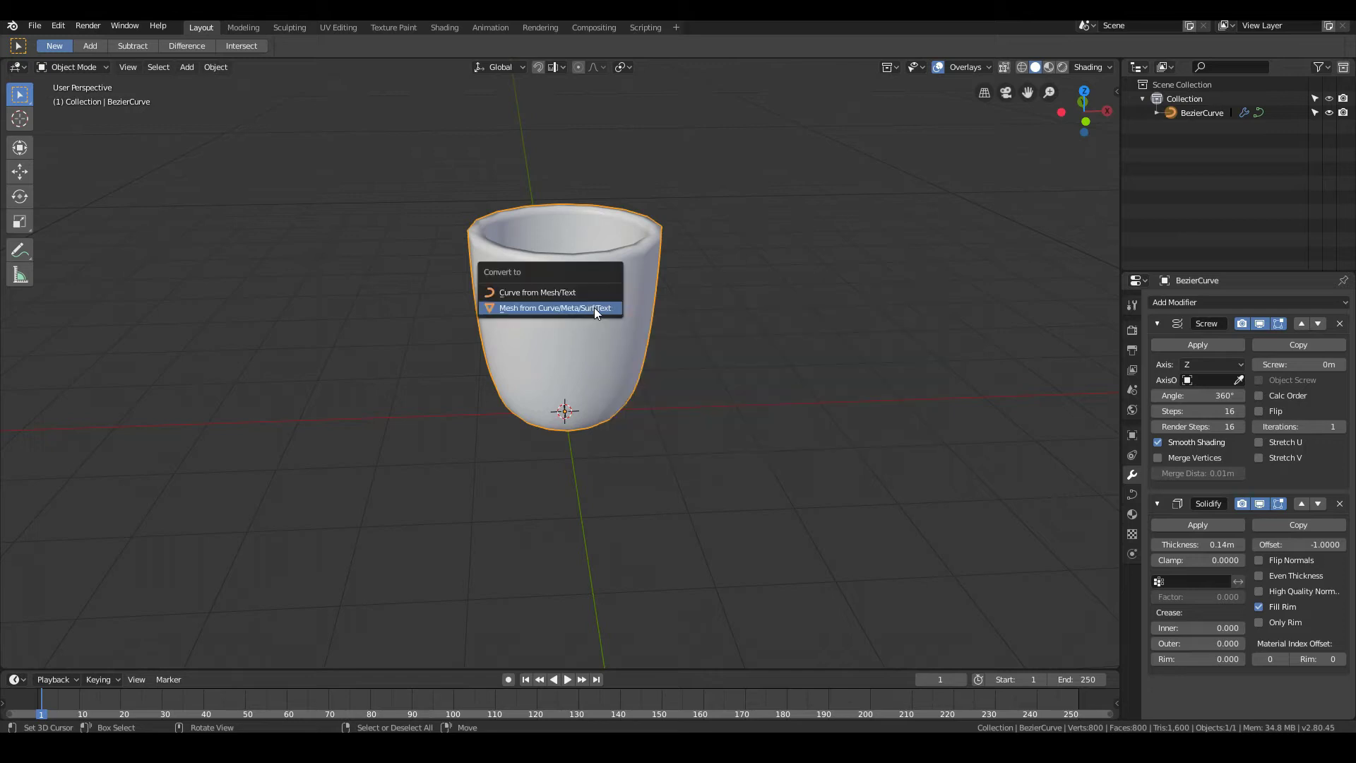
left_click(549, 307)
Inspect the converted mesh's topology and the shading around the center of the cup's bottom, in both Edit and Object Mode.
key("Tab")
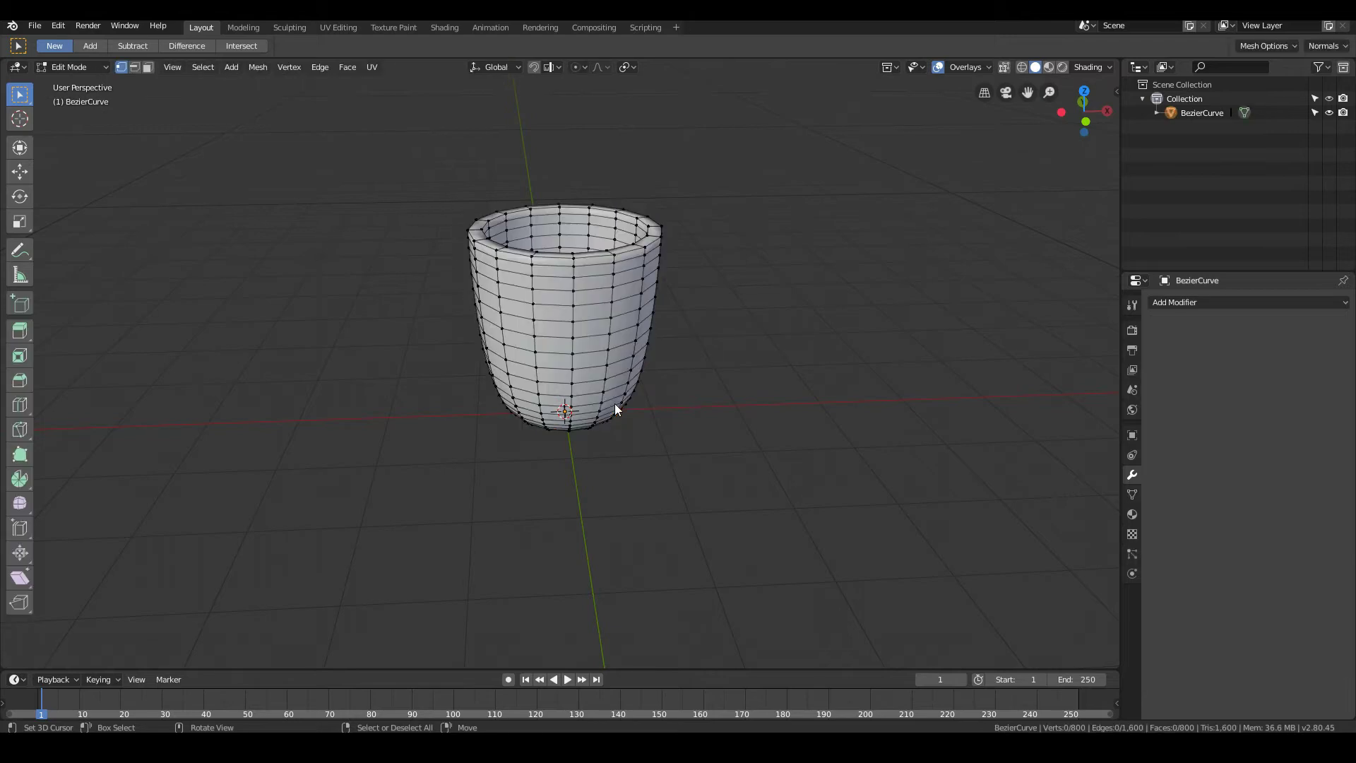
middle_click_drag(640, 403, 563, 224)
scroll(621, 359, "up", 6)
middle_click_drag(620, 358, 616, 533)
key("Tab")
scroll(616, 531, "up", 5)
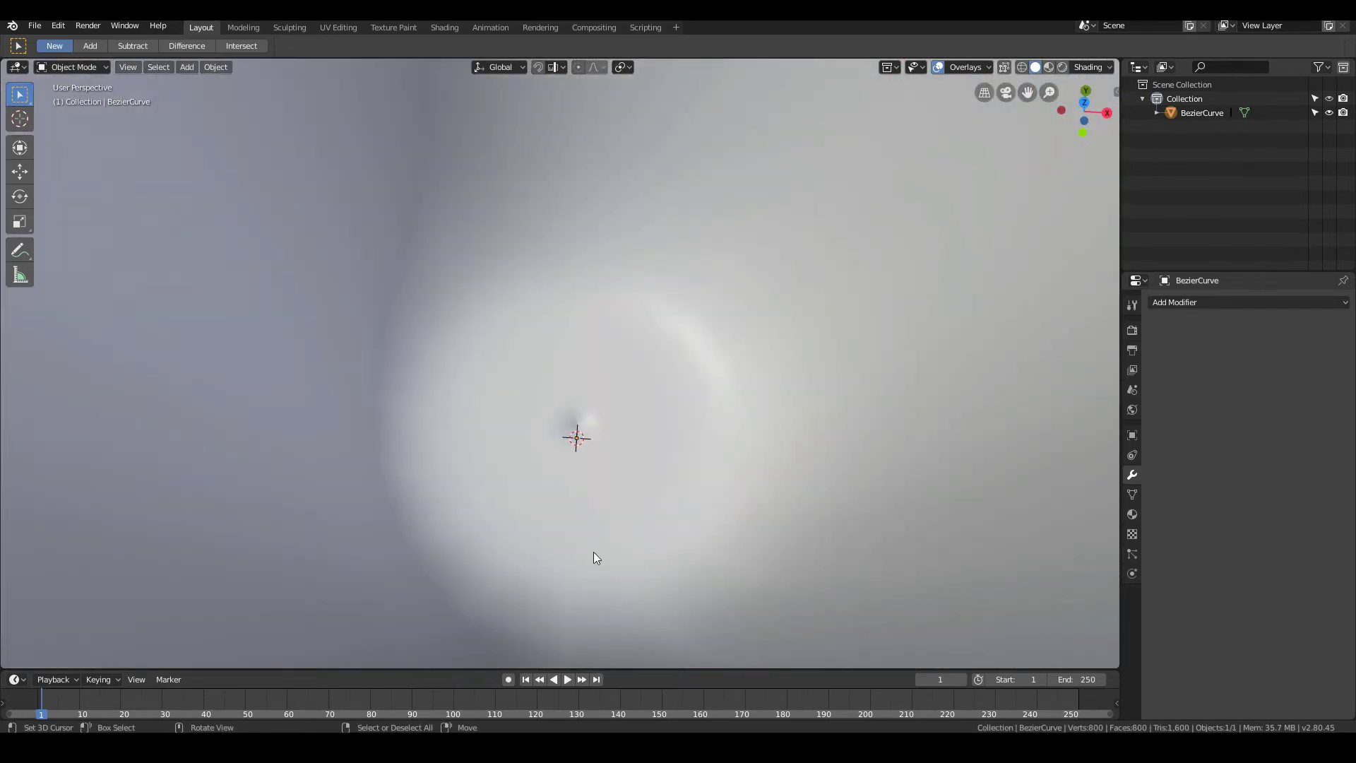
scroll(635, 346, "down", 5)
middle_click_drag(635, 346, 612, 388)
key("Tab")
scroll(613, 381, "up", 4)
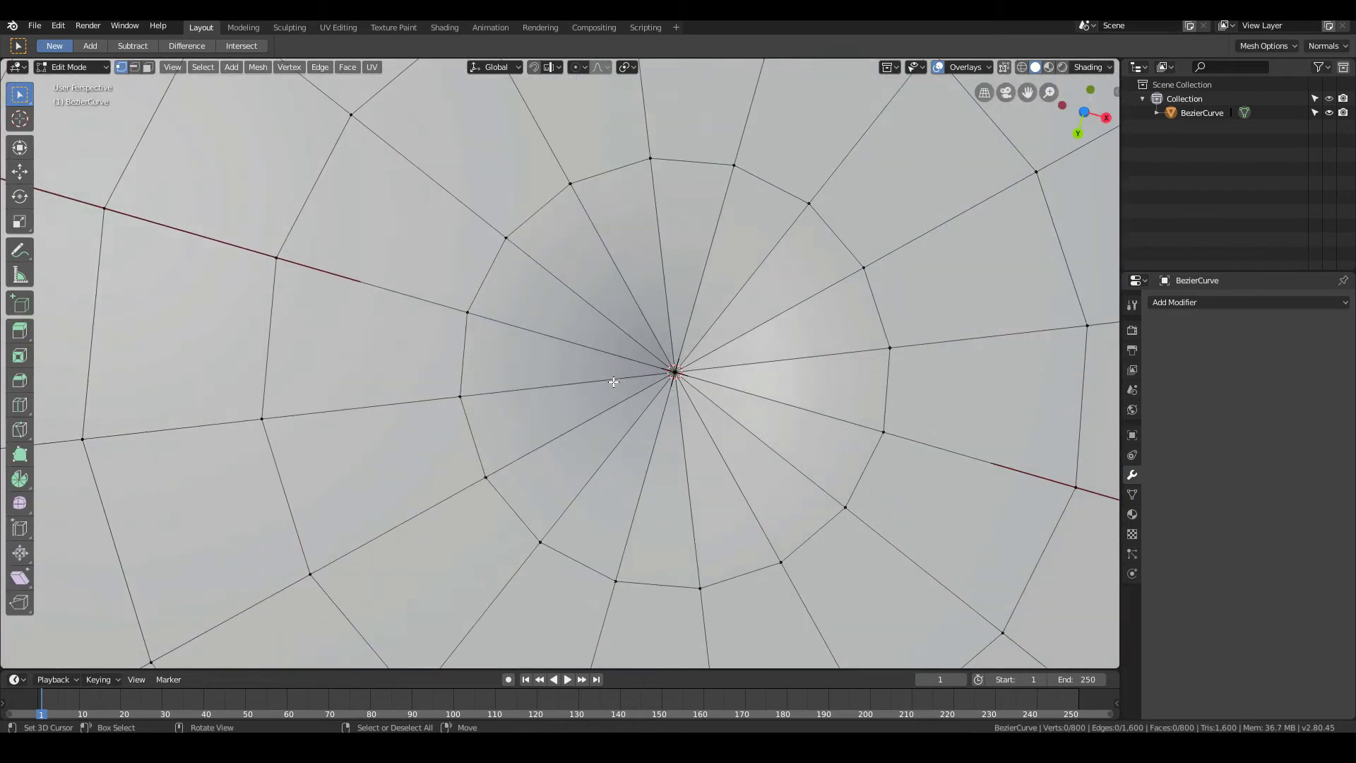
Select the overlapping center vertices of the cup's inner and outer bottom through X-ray and delete them.
left_click(674, 372)
mouse_move(679, 415)
middle_mouse_down()
mouse_move(676, 396)
mouse_move(670, 424)
middle_mouse_up()
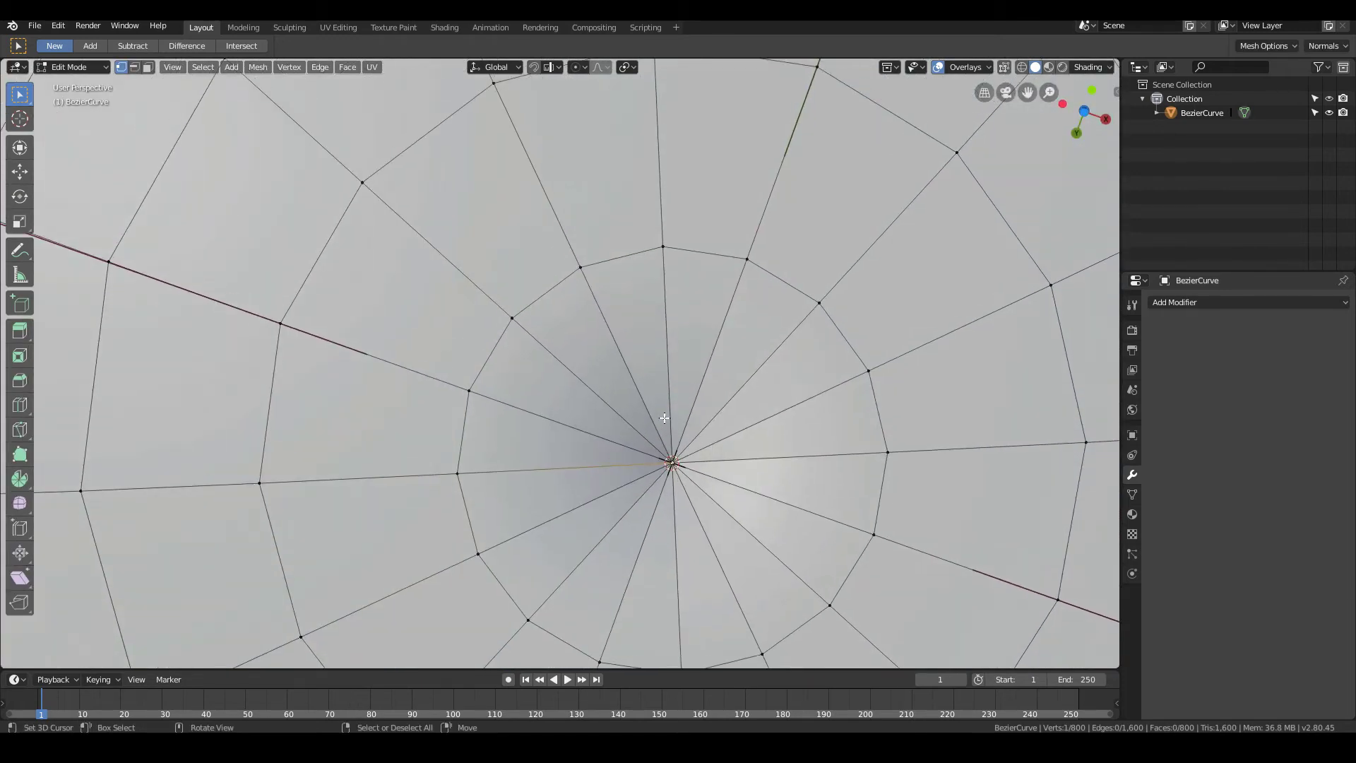
left_click(1005, 67)
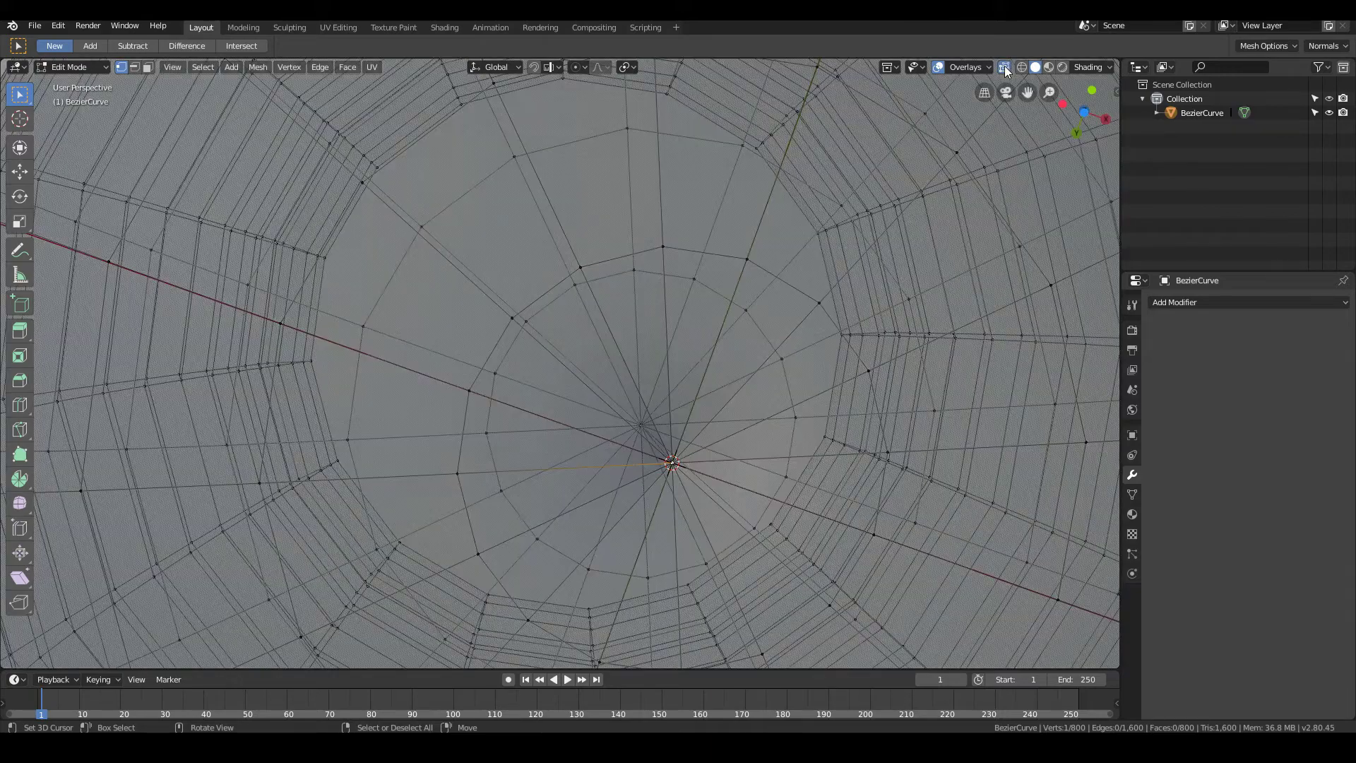
middle_click_drag(651, 396, 635, 393)
key("b")
left_click_drag(605, 368, 653, 414)
middle_click_drag(646, 429, 604, 469)
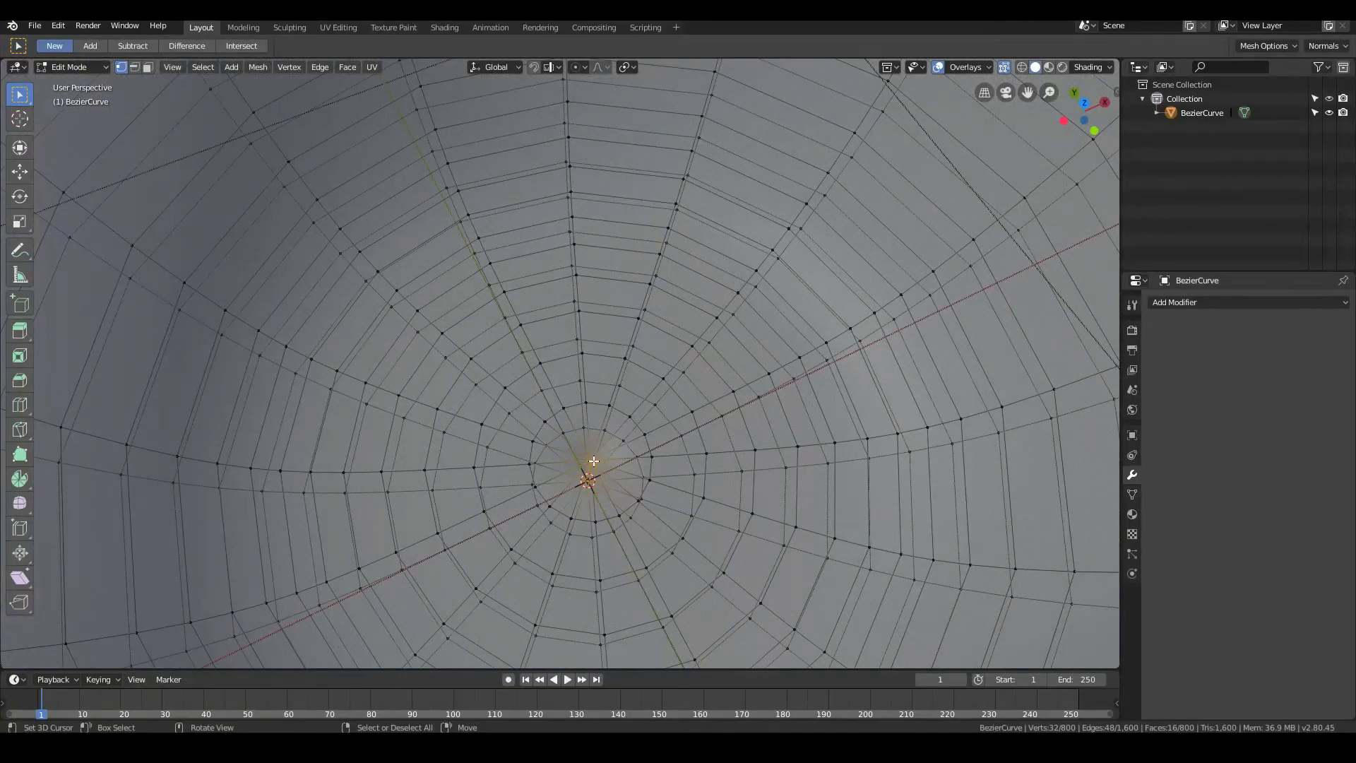
middle_click_drag(638, 527, 651, 388)
scroll(650, 393, "up", 6)
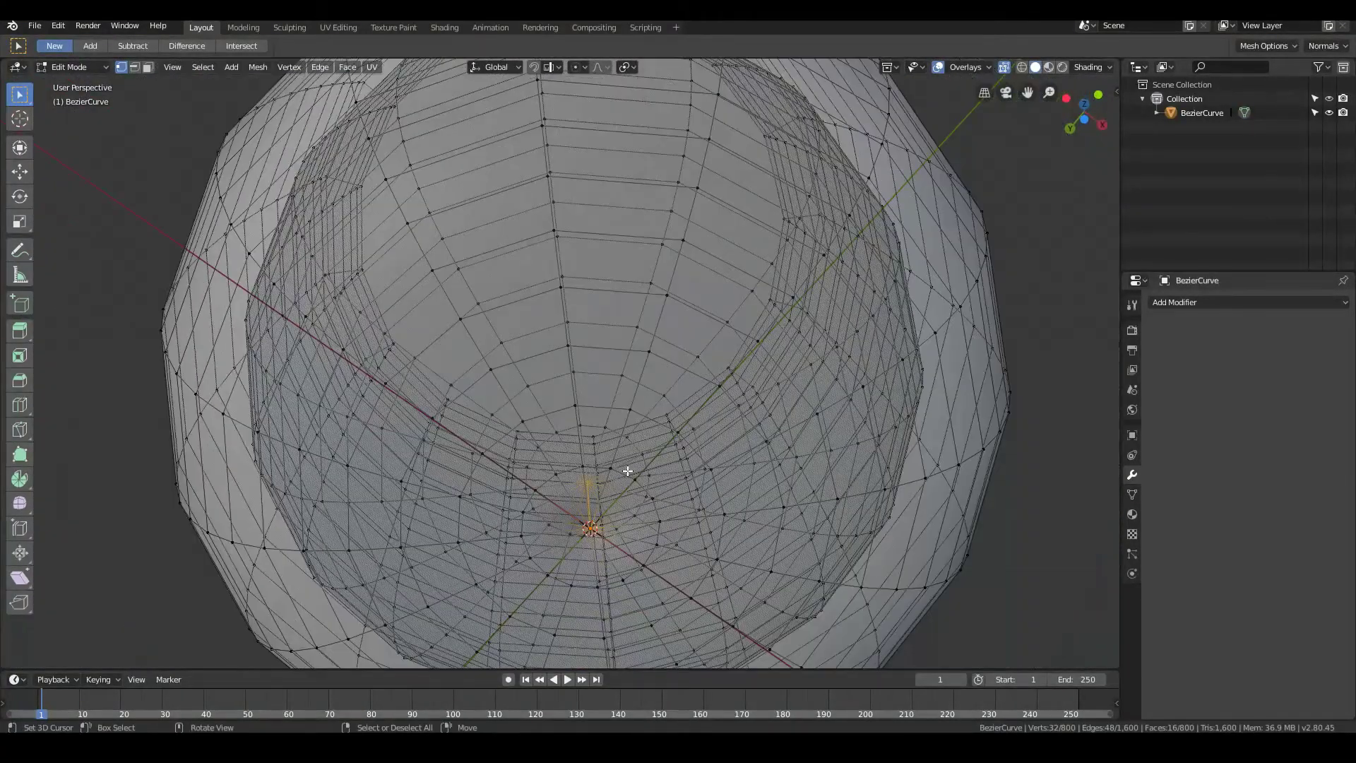
key("x")
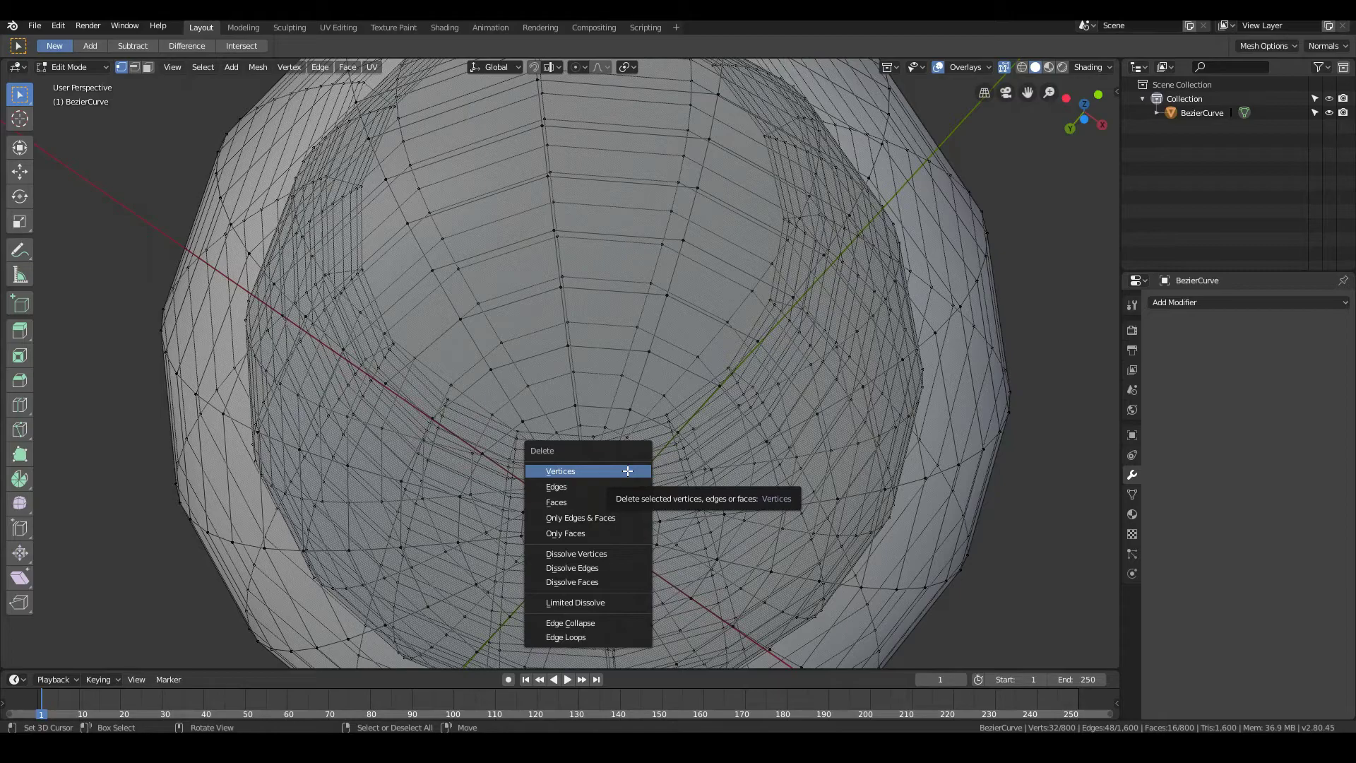
left_click(628, 471)
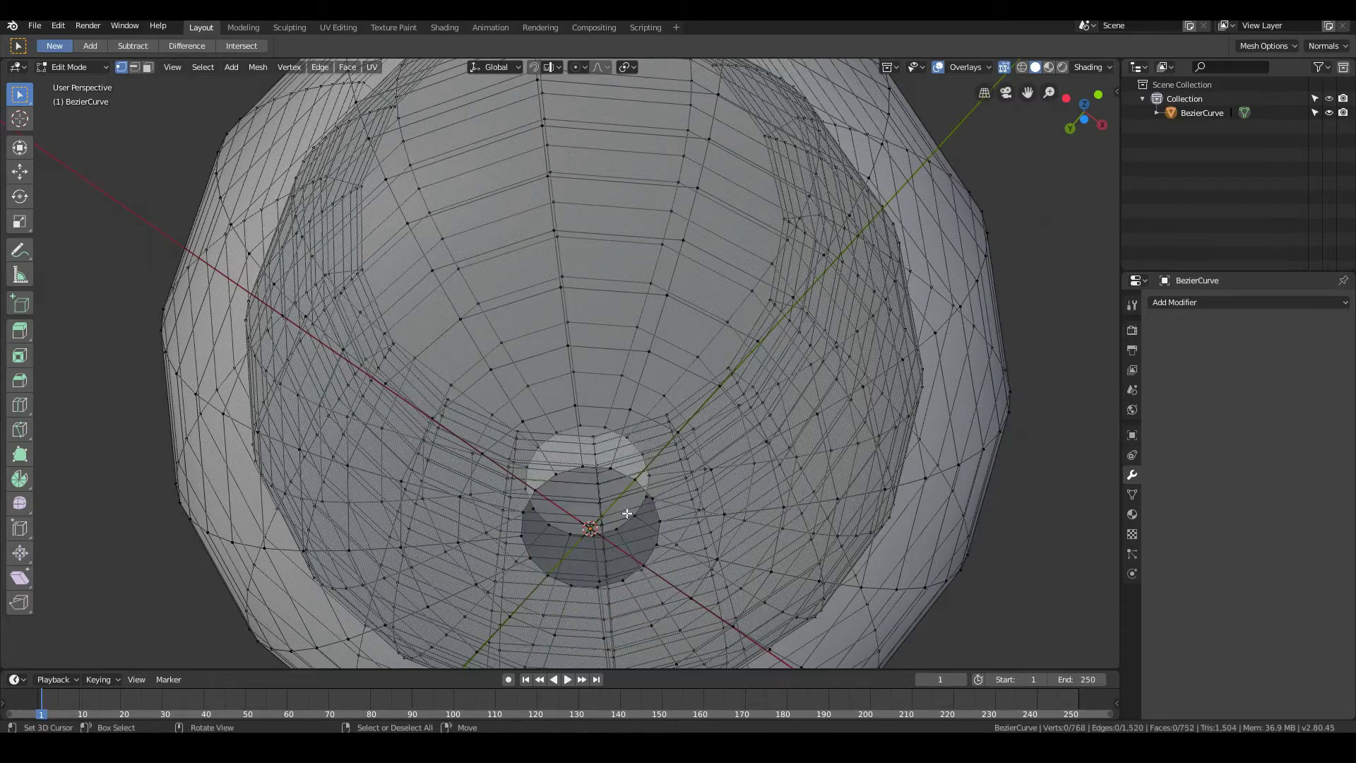
Turn X-ray off and fill the hole in the underside of the cup with one face.
middle_click_drag(627, 519, 672, 541)
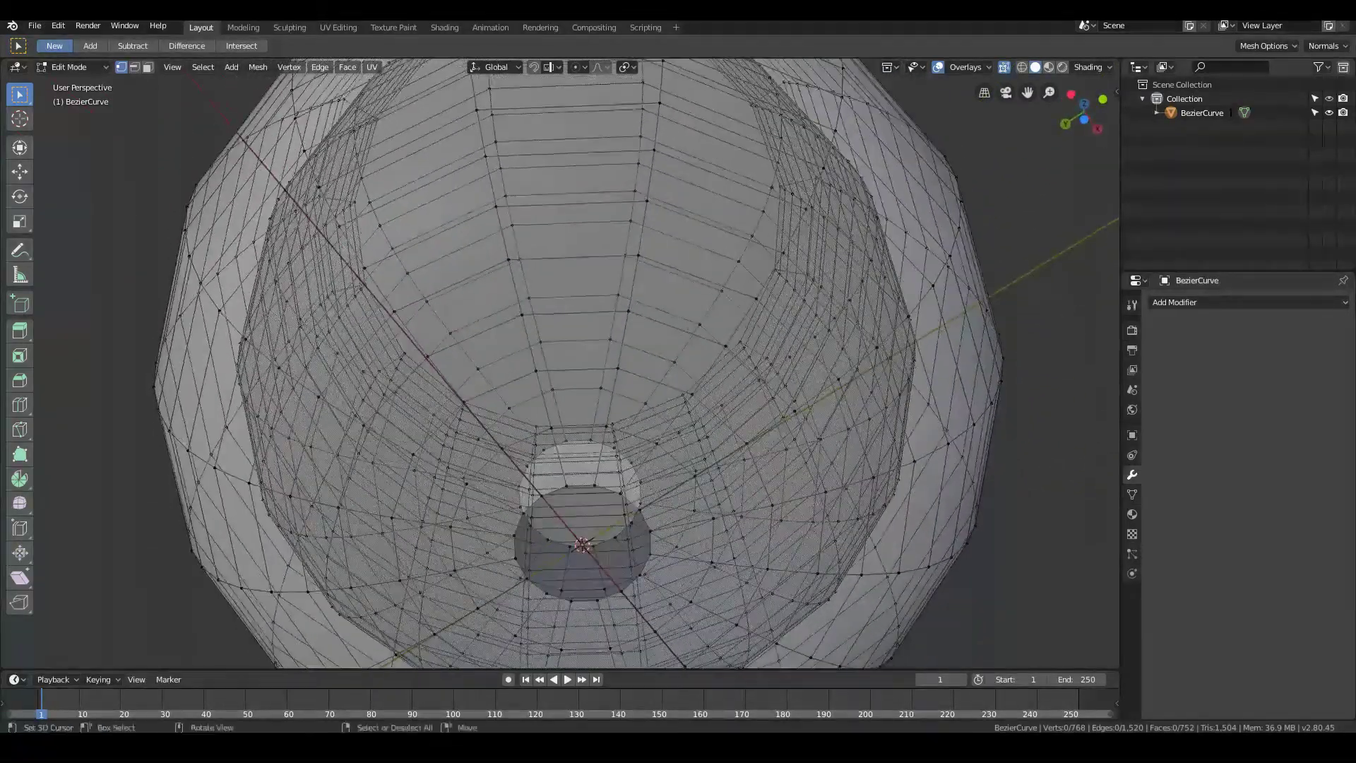
left_click(1003, 67)
middle_click_drag(537, 470, 594, 447)
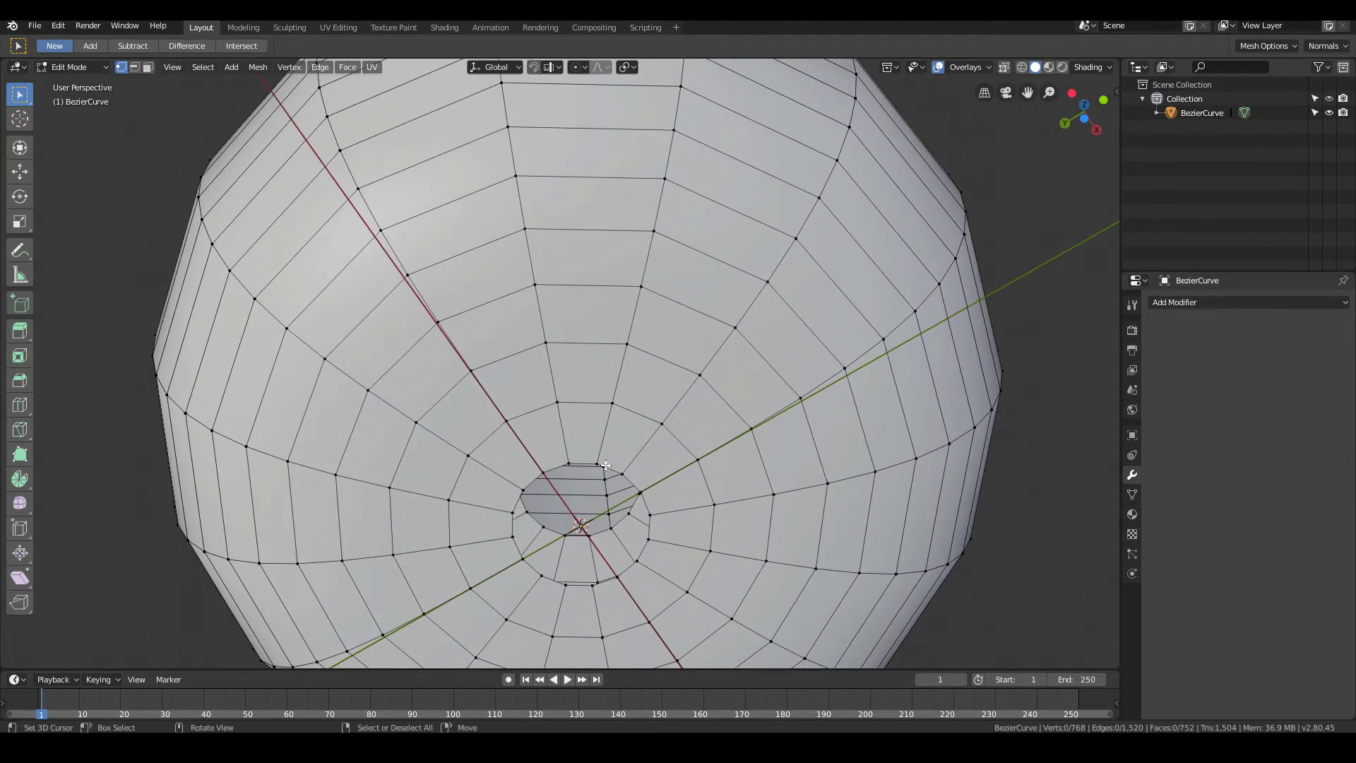
left_click(606, 465, "alt")
key("f")
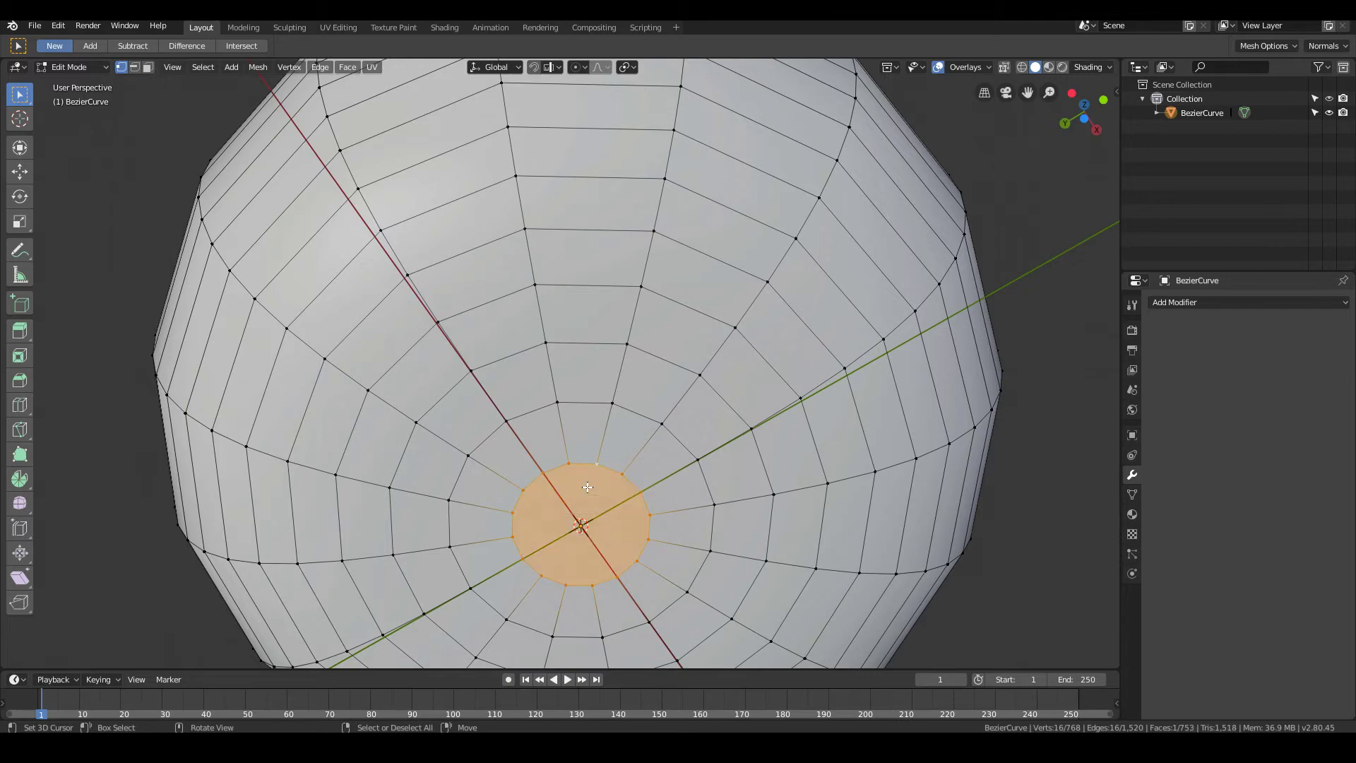
Fill the remaining hole in the cup's inner bottom with a face and return to Object Mode.
middle_click_drag(562, 471, 565, 397)
scroll(565, 398, "up", 3)
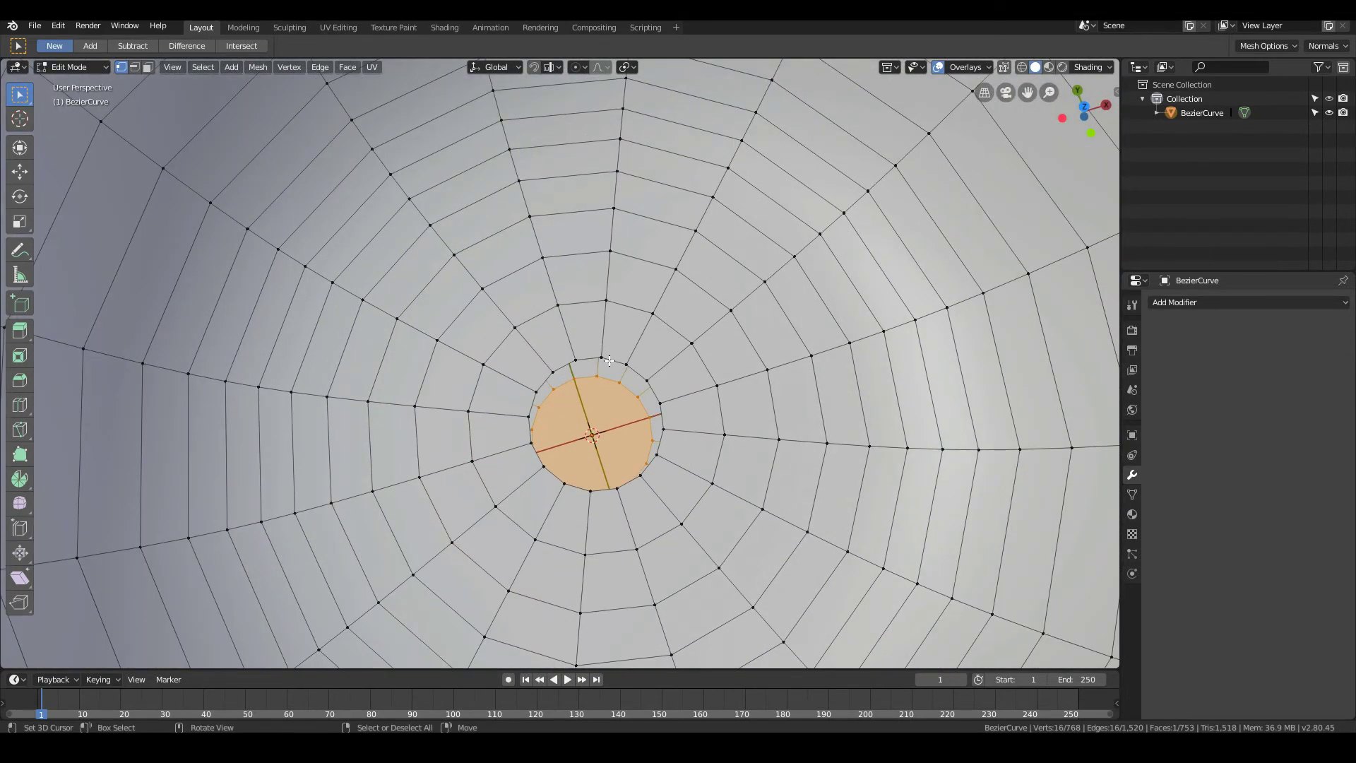
left_click(608, 362, "alt")
key("f")
scroll(688, 460, "down", 1)
key("Tab")
scroll(689, 463, "down", 3)
scroll(688, 457, "down", 2)
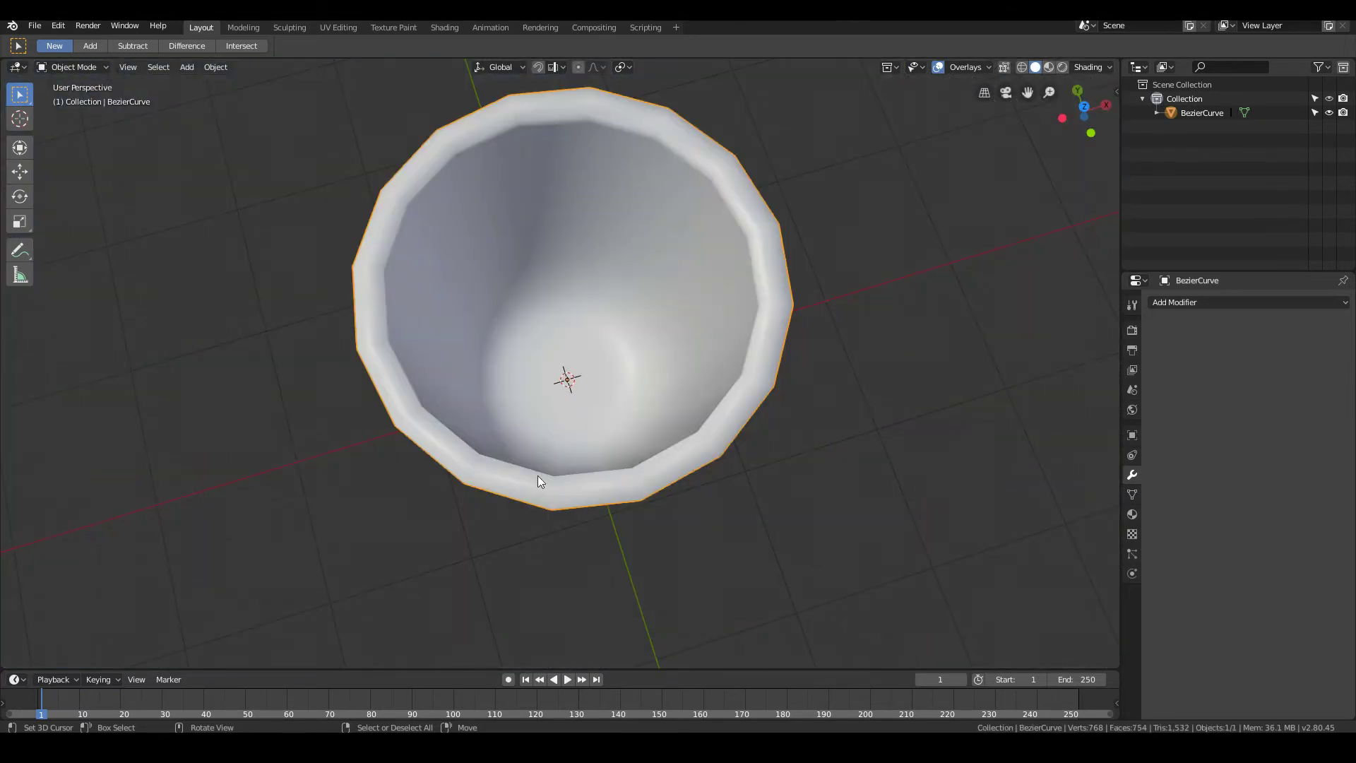
middle_click_drag(554, 472, 663, 375)
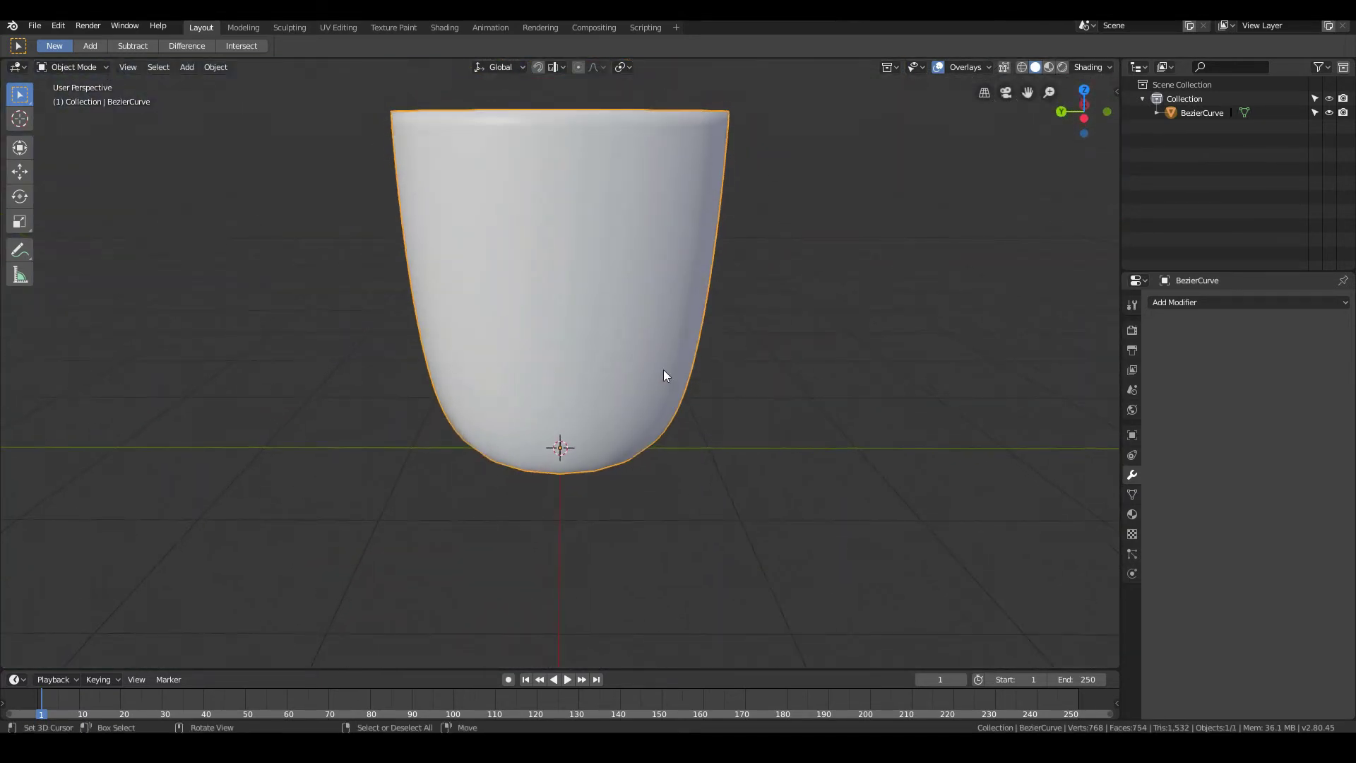
In Edit Mode, switch to face selection and select one face high on the cup's outer wall.
key("Tab")
key("Tab")
key("KP_1")
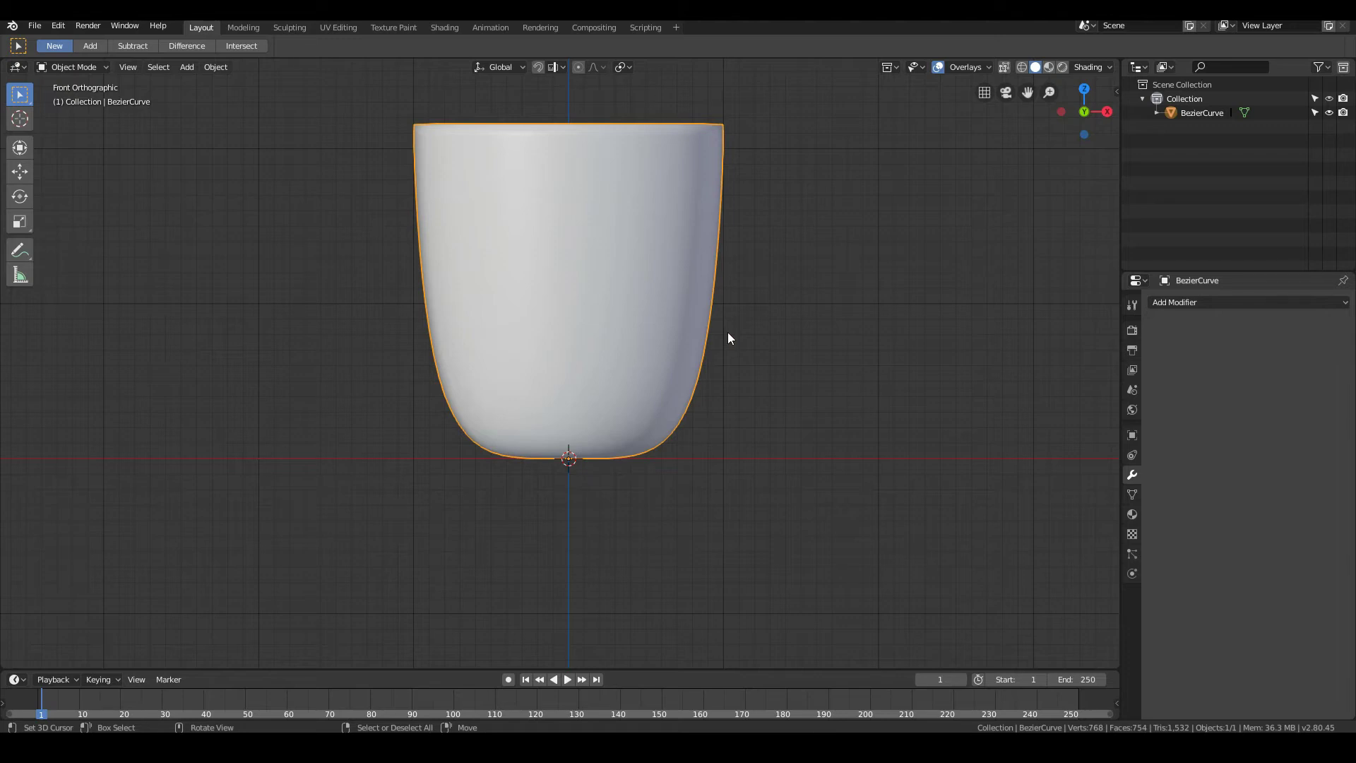
middle_click_drag(722, 307, 583, 296)
key("Tab")
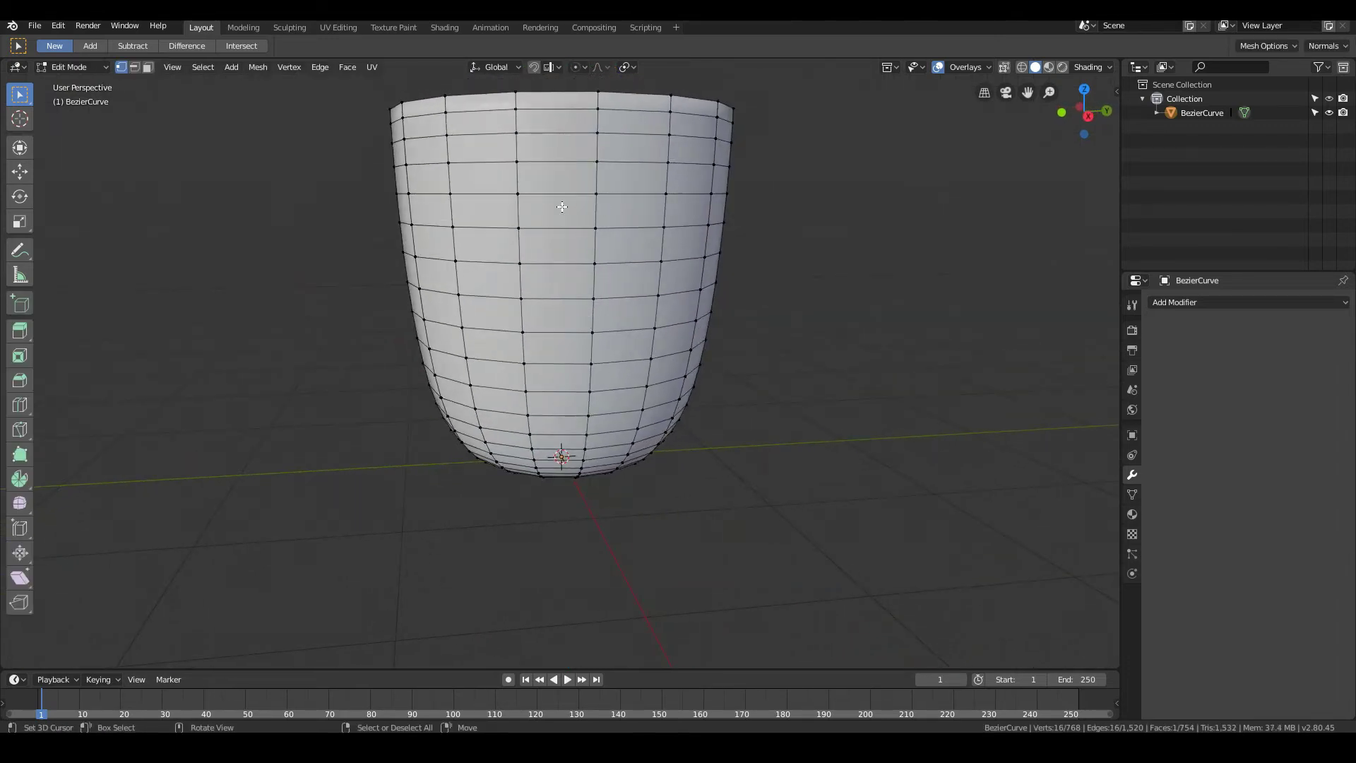
middle_click_drag(537, 206, 154, 230)
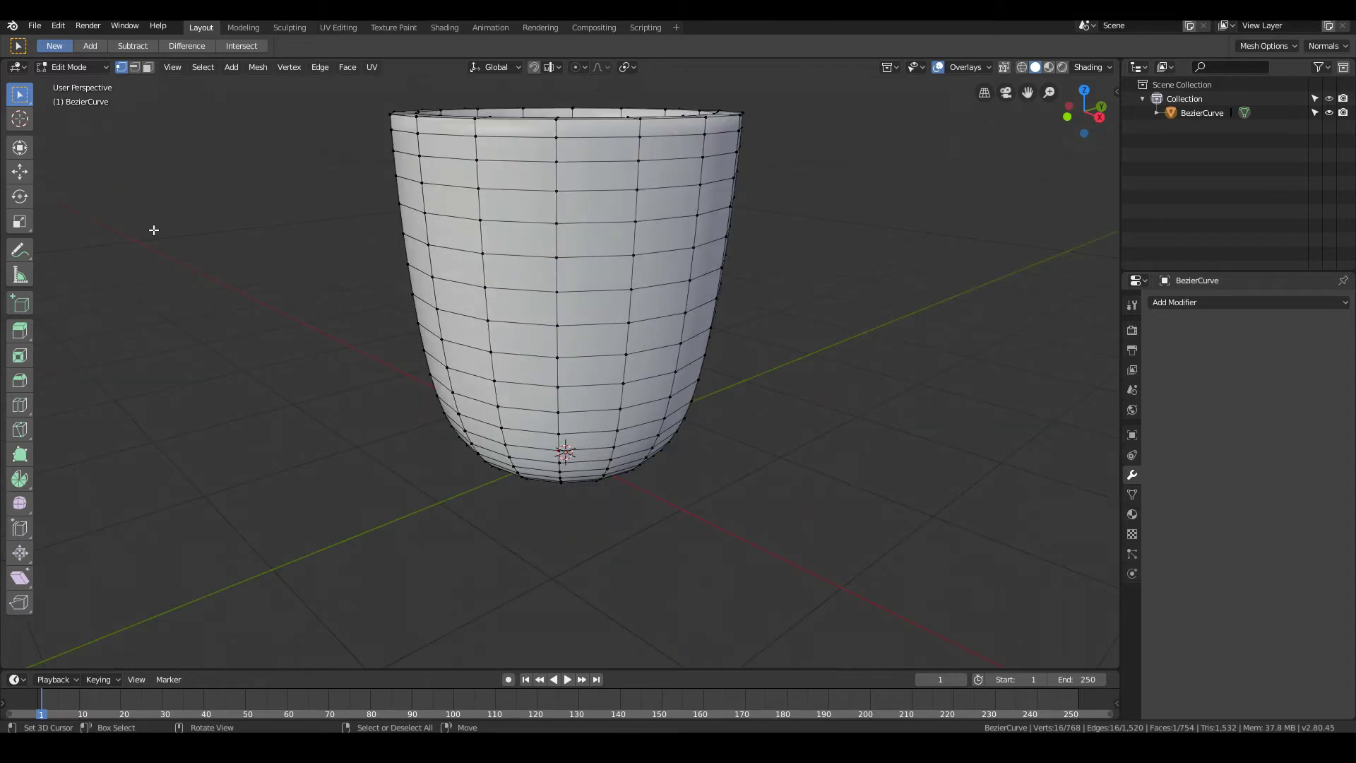
left_click(147, 69)
middle_click_drag(619, 381, 599, 360)
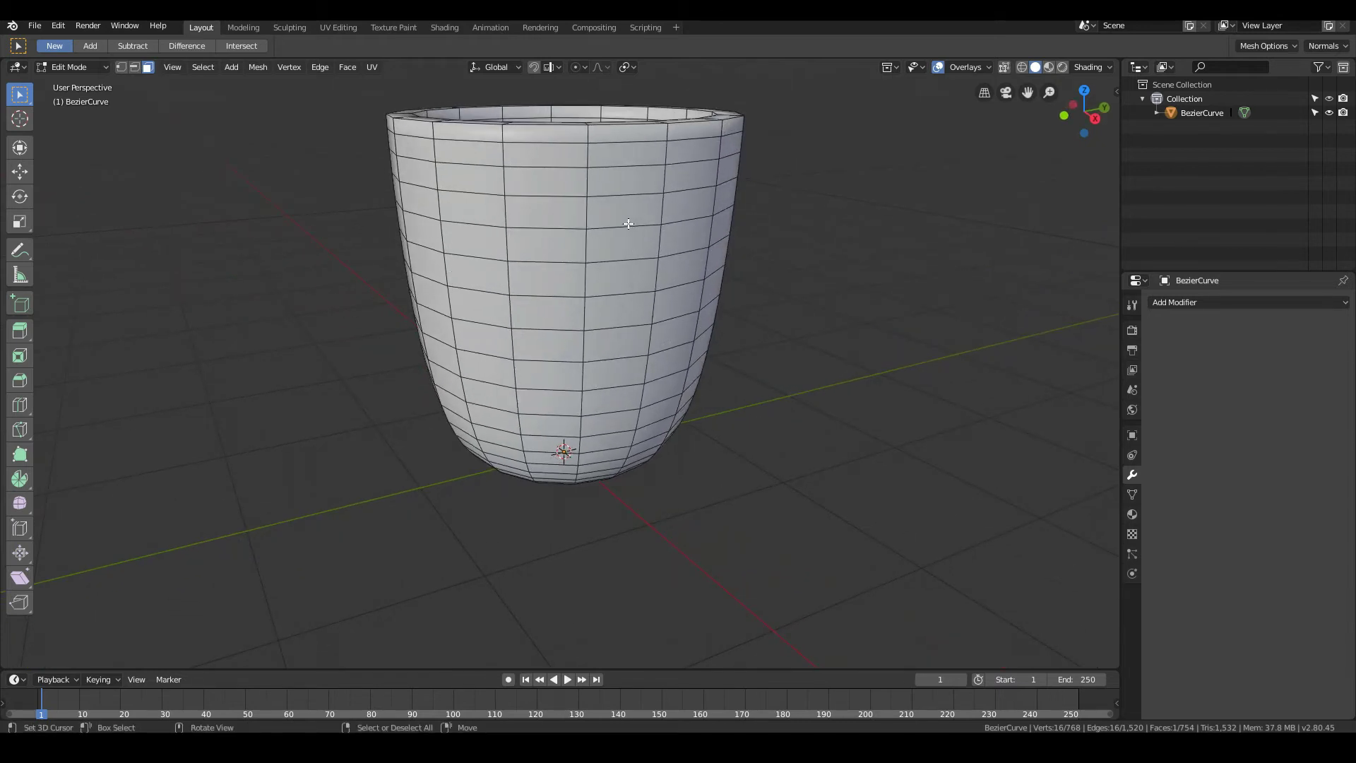
left_click(628, 217)
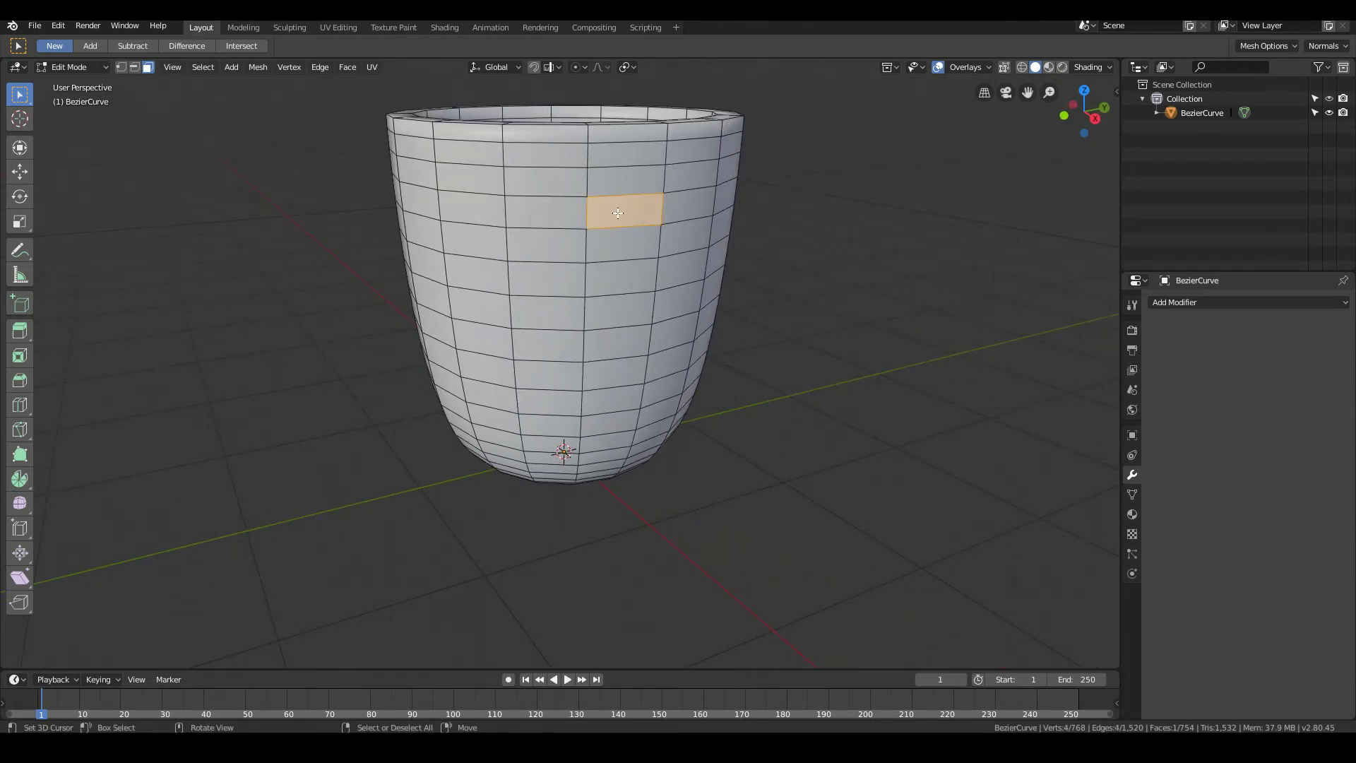
middle_click_drag(583, 231, 467, 283)
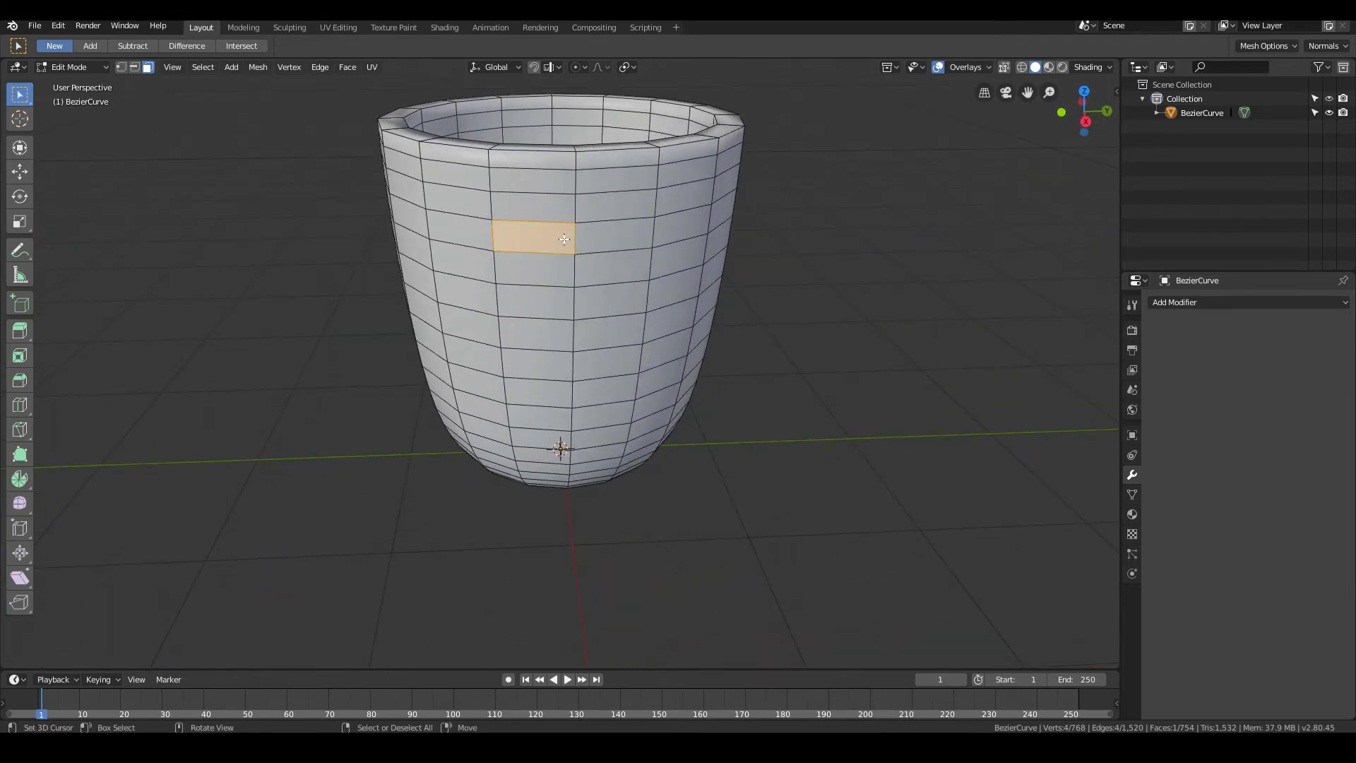
key("Tab")
key("Tab")
key("Tab")
key("Tab")
key("r")
key("Escape")
Rotate the whole cup mesh about Z until the chosen wall face is centered on the X axis, leaving only that face selected.
key("a")
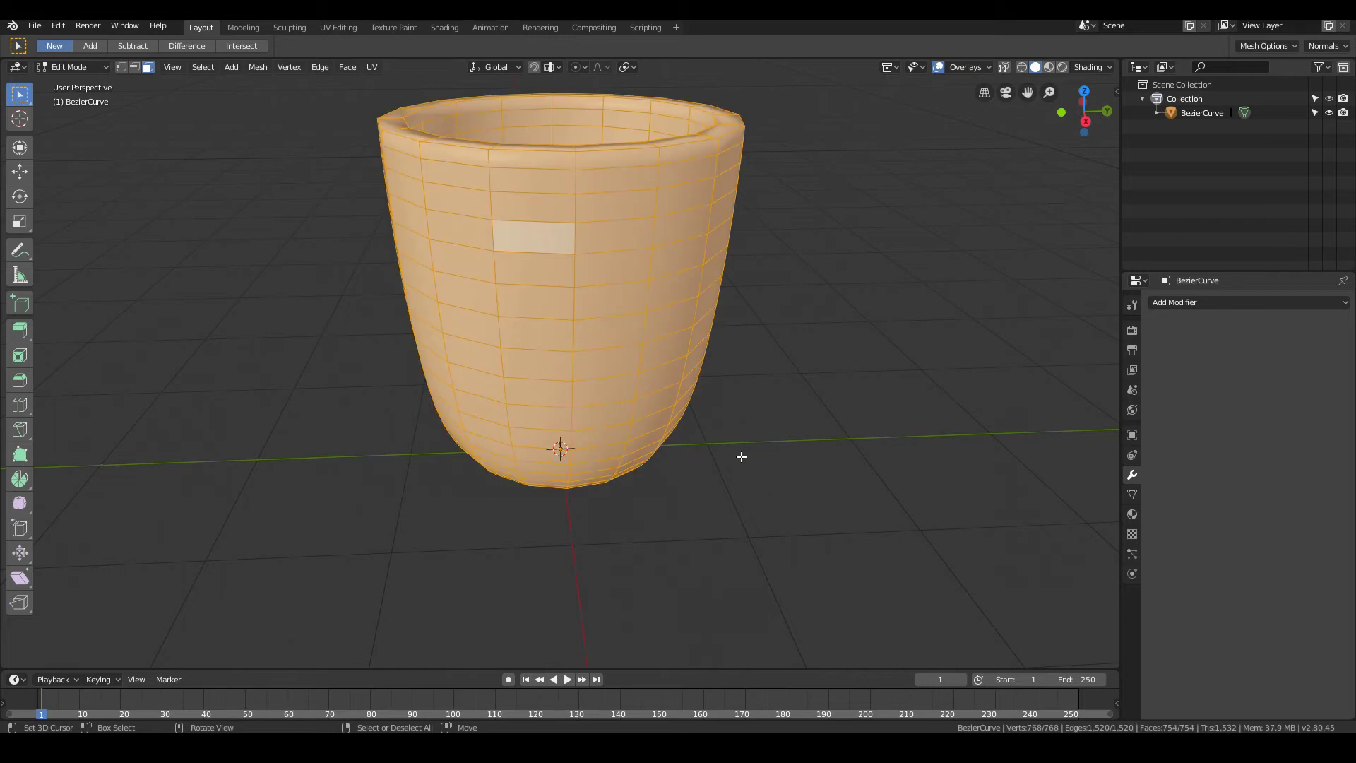
key("r")
key("Escape")
key("r")
key("z")
left_click(742, 457)
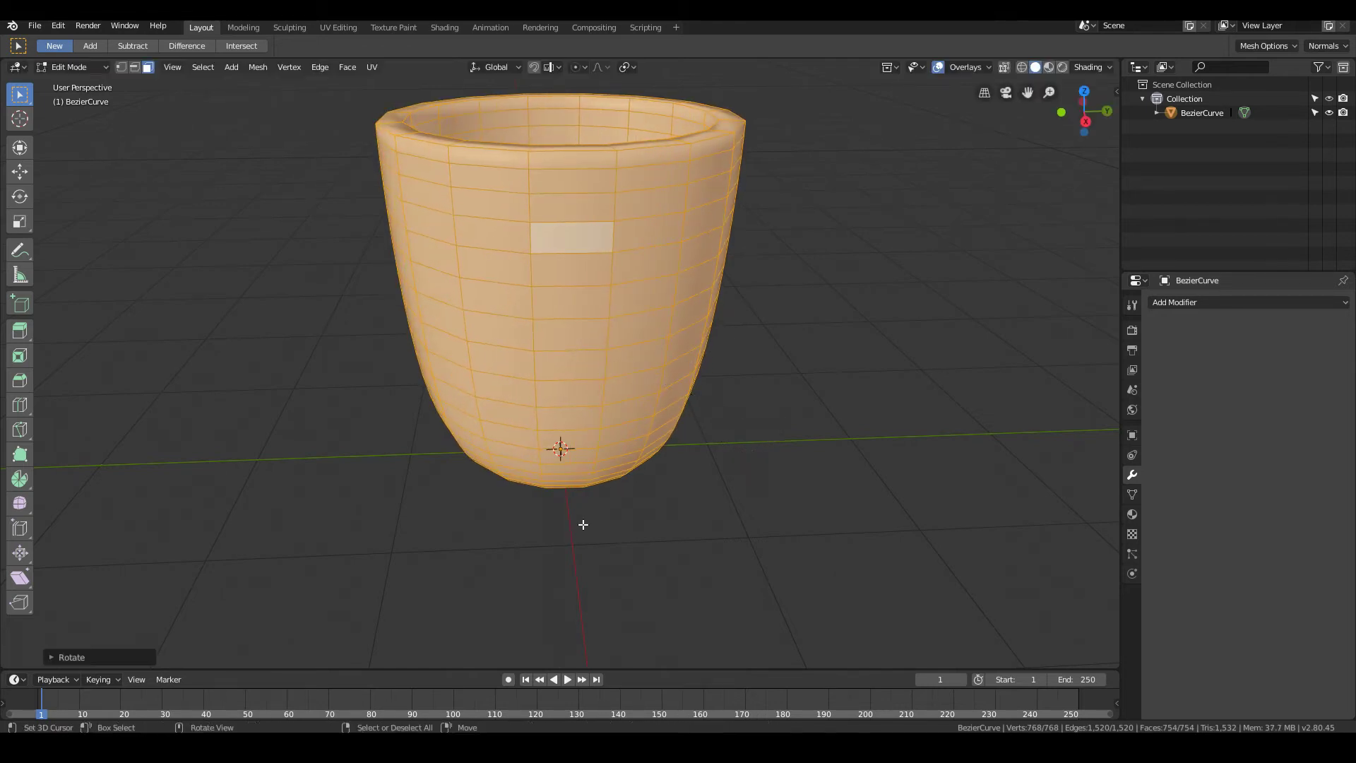
mouse_move(564, 455)
middle_mouse_down()
mouse_move(639, 463)
mouse_move(558, 469)
middle_mouse_up()
key("r")
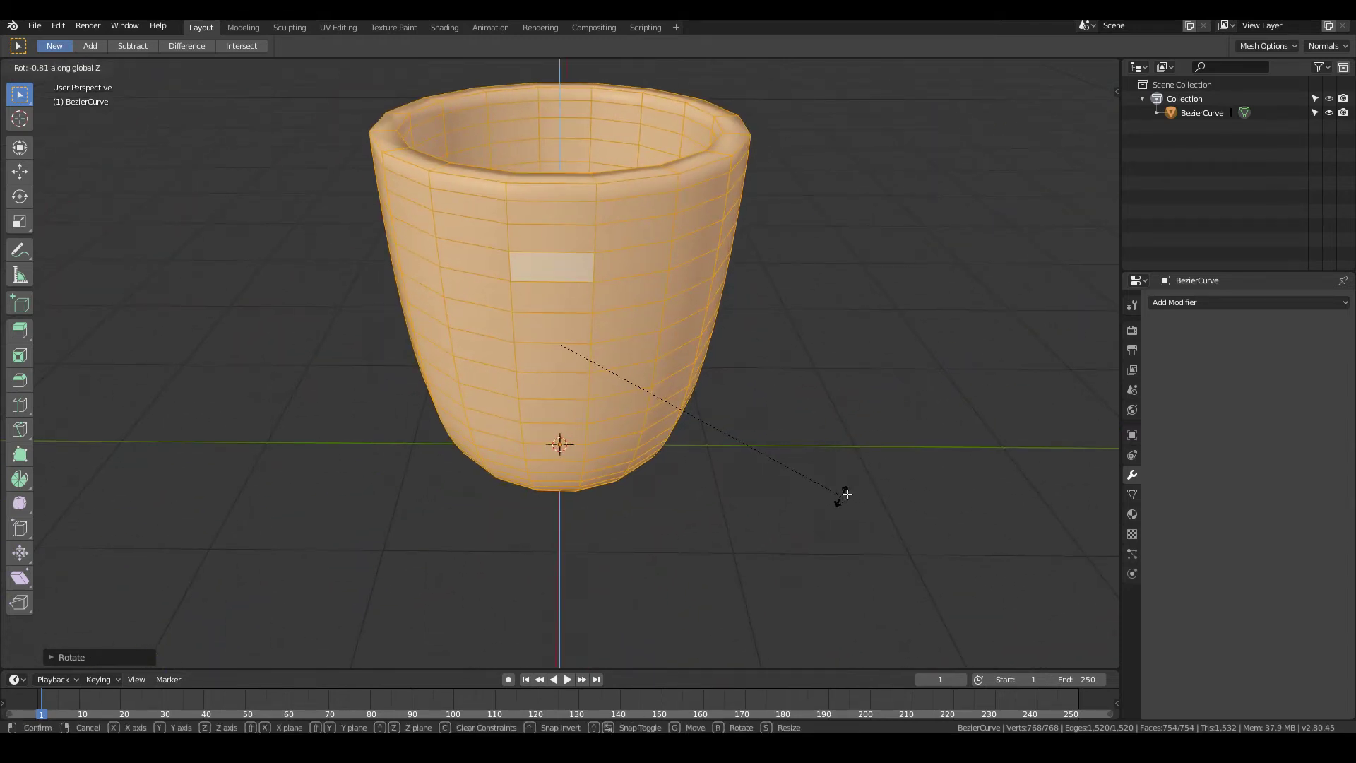
key("Escape")
key("Tab")
key("Tab")
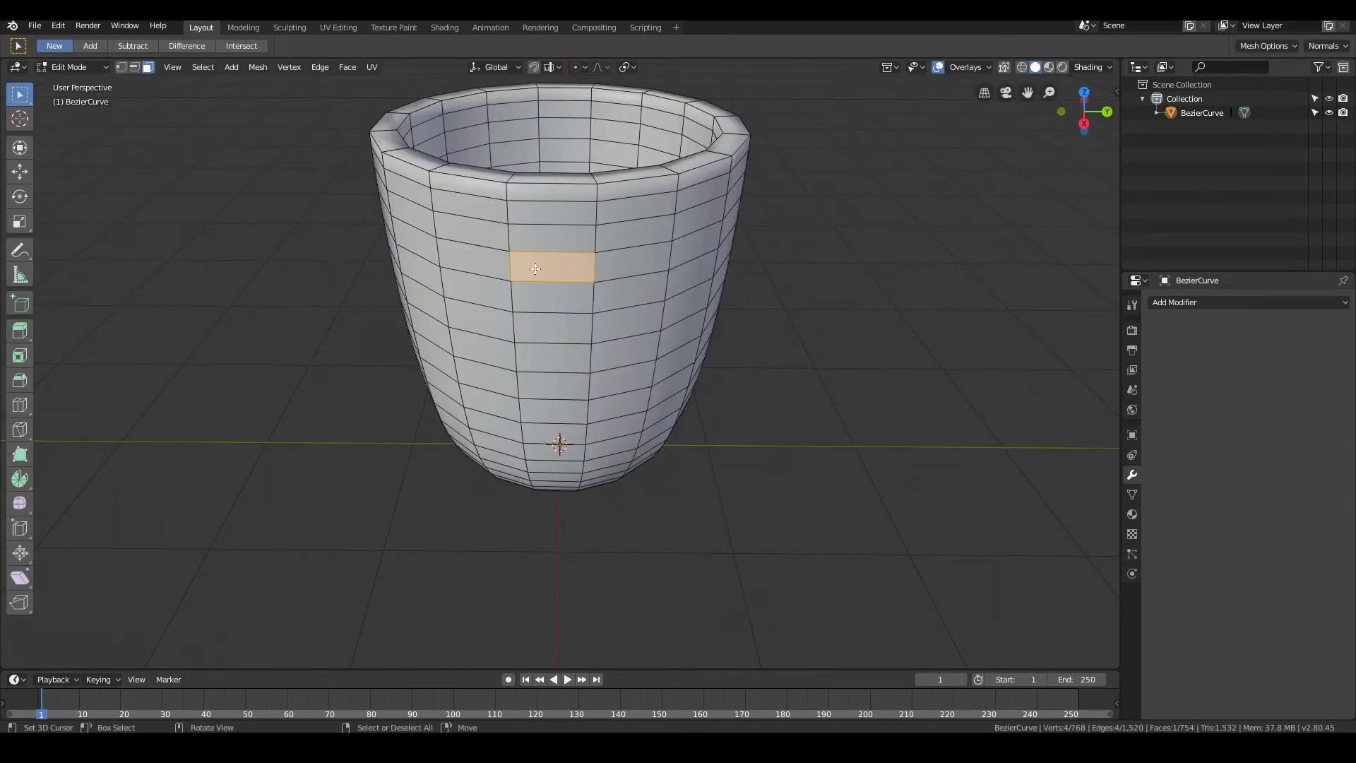
Try to start a handle by extruding the selected face outward twice, rotating and moving its end downward.
middle_click_drag(539, 268, 754, 194)
key("e")
left_click(793, 197)
key("e")
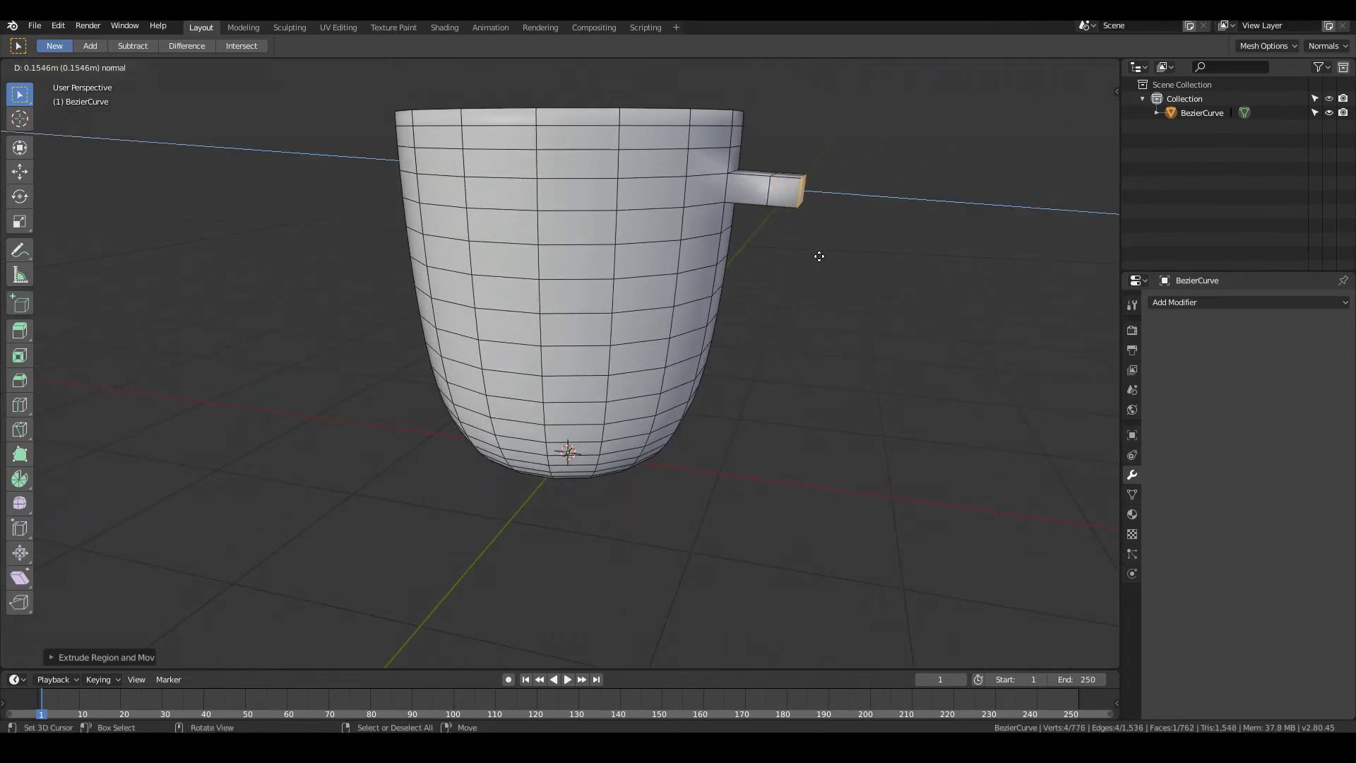
left_click(819, 263)
key("r")
left_click(823, 321)
key("g")
left_click(841, 269)
Try to continue the handle with a third extrusion running downward and rotate its end face.
key("e")
left_click(877, 365)
key("r")
left_click(857, 412)
middle_click_drag(856, 411, 880, 410)
key("r")
key("Escape")
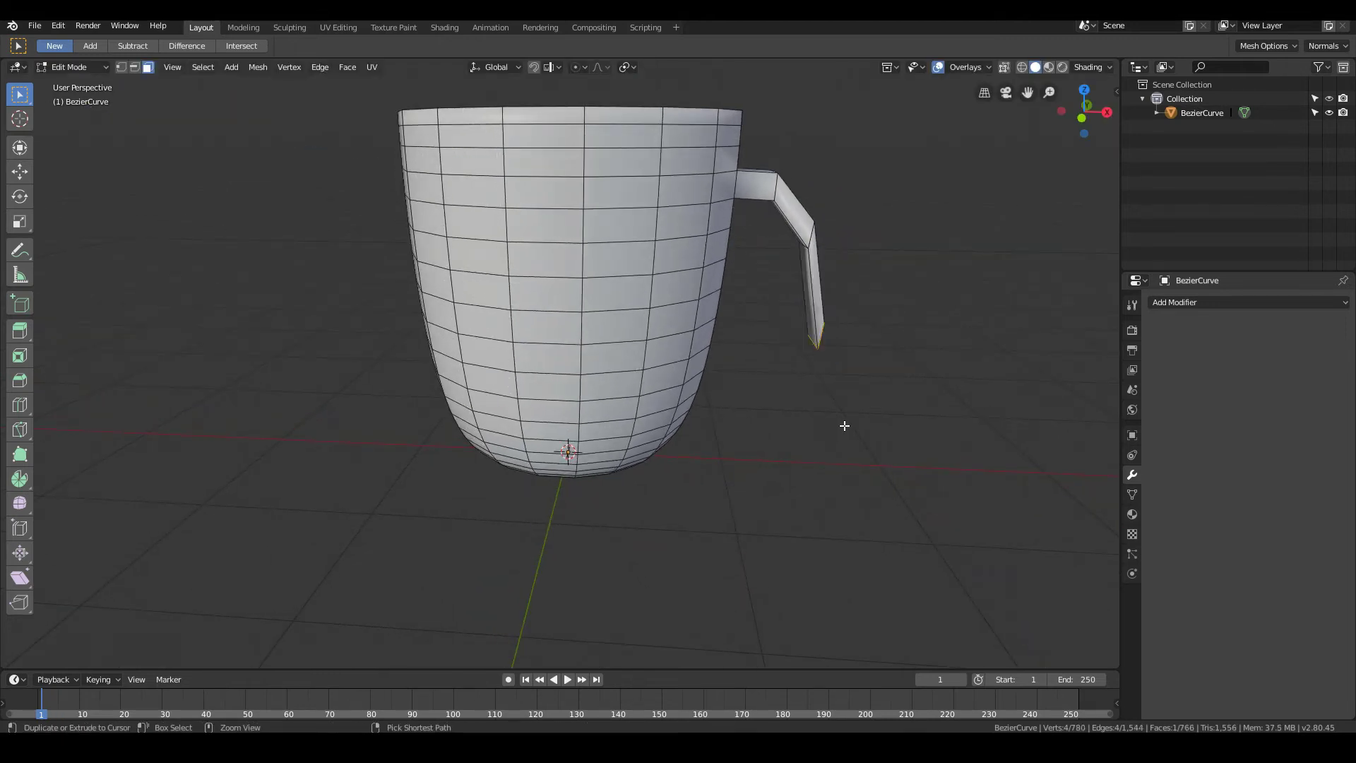
Undo all the extruded handle segments back to the single selected wall face.
key("ctrl+z")
key("ctrl+z")
key("ctrl+z")
key("ctrl+z")
key("ctrl+z")
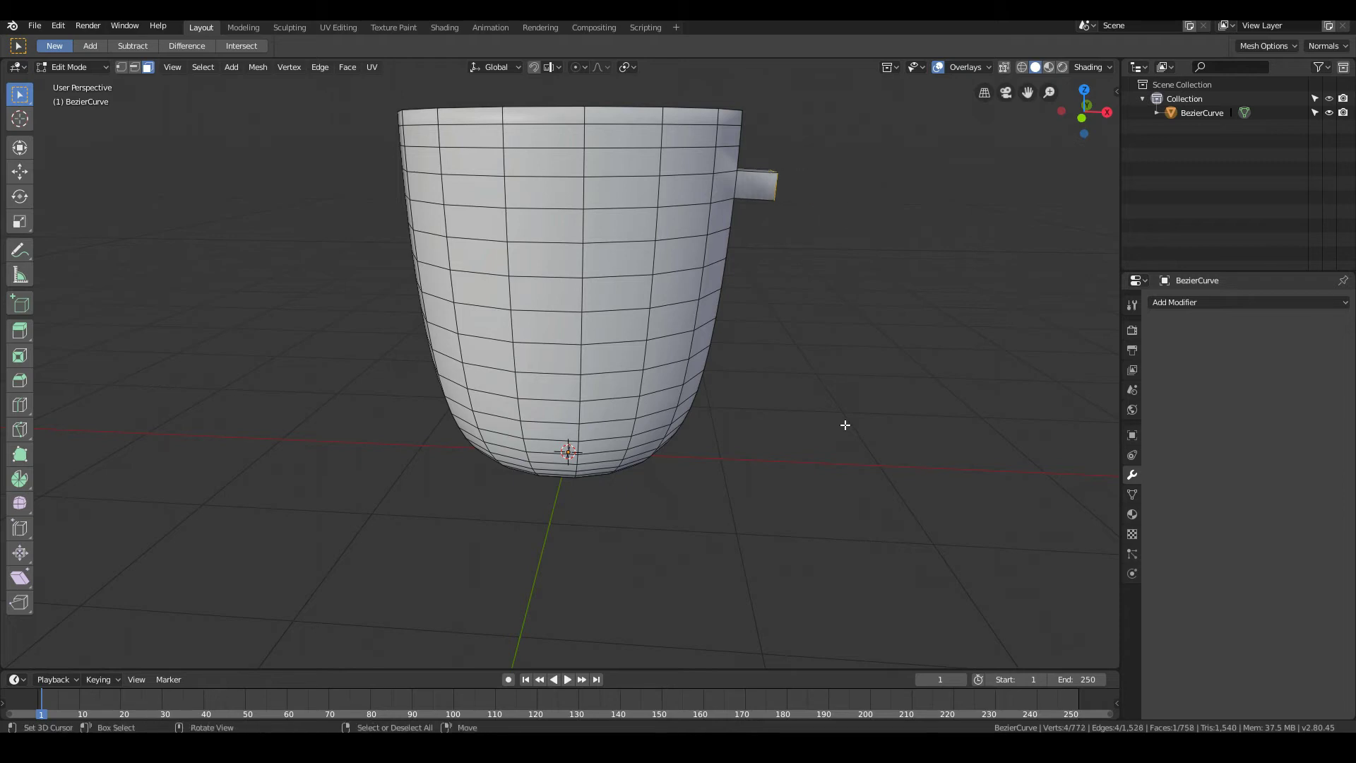
middle_click_drag(801, 361, 773, 354)
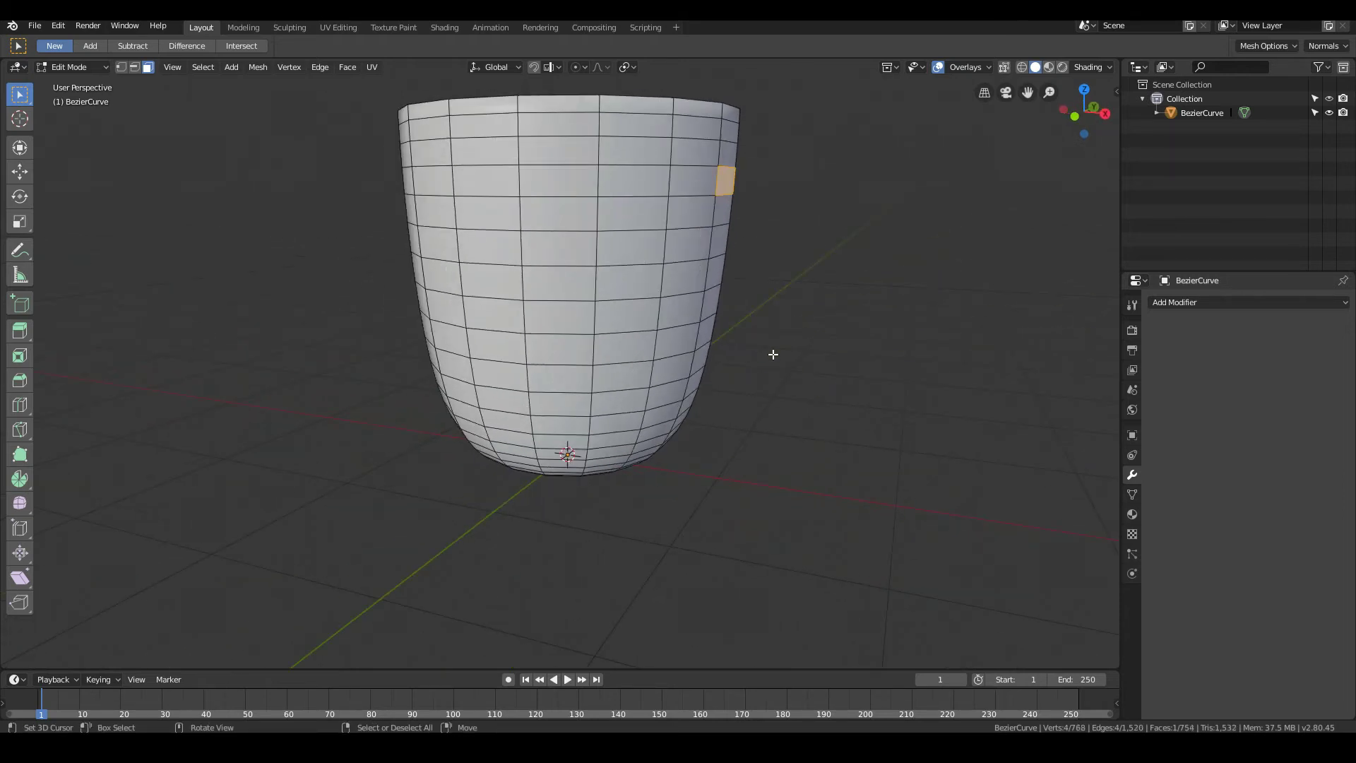
In front view, place the 3D cursor beside the cup wall below the selected face, at about X 1.24 m, Z 1.17 m.
key("KP_1")
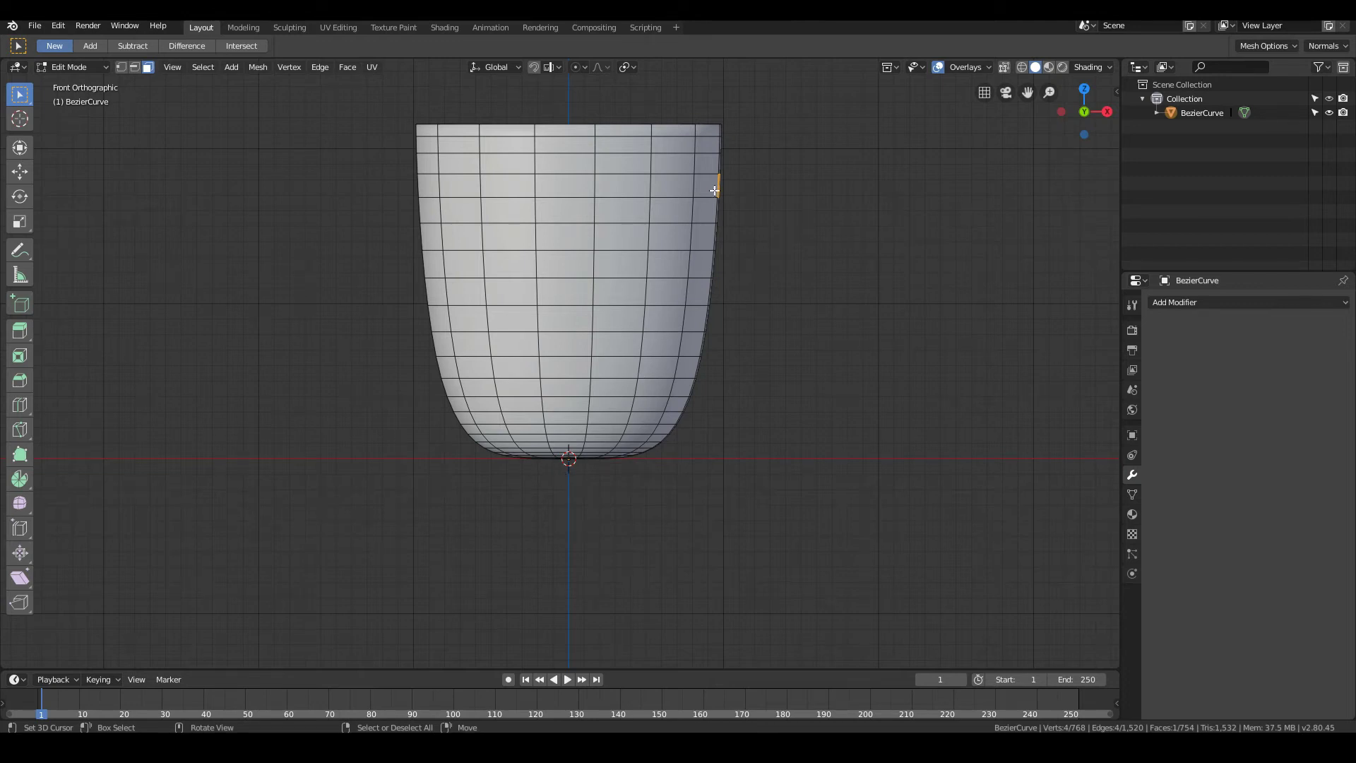
right_click(771, 272, "shift")
right_click(773, 273, "shift")
right_click(774, 275, "shift")
right_click(771, 275, "shift")
right_click(772, 277, "shift")
right_click(766, 276, "shift")
right_click(765, 277, "shift")
right_click(760, 276, "shift")
Spin the selected face 222° around the 3D cursor with 8 steps to form a curved handle.
left_click(20, 480)
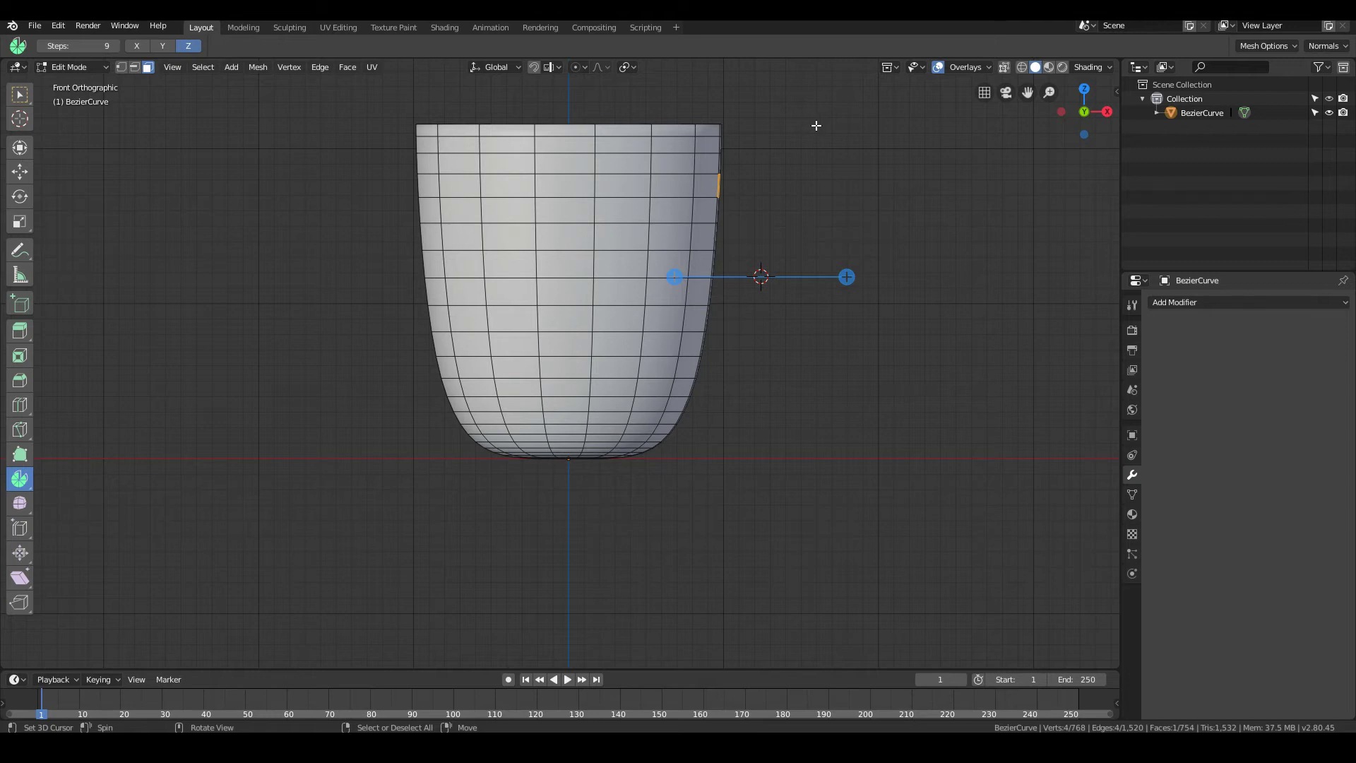
left_click_drag(817, 125, 622, 344)
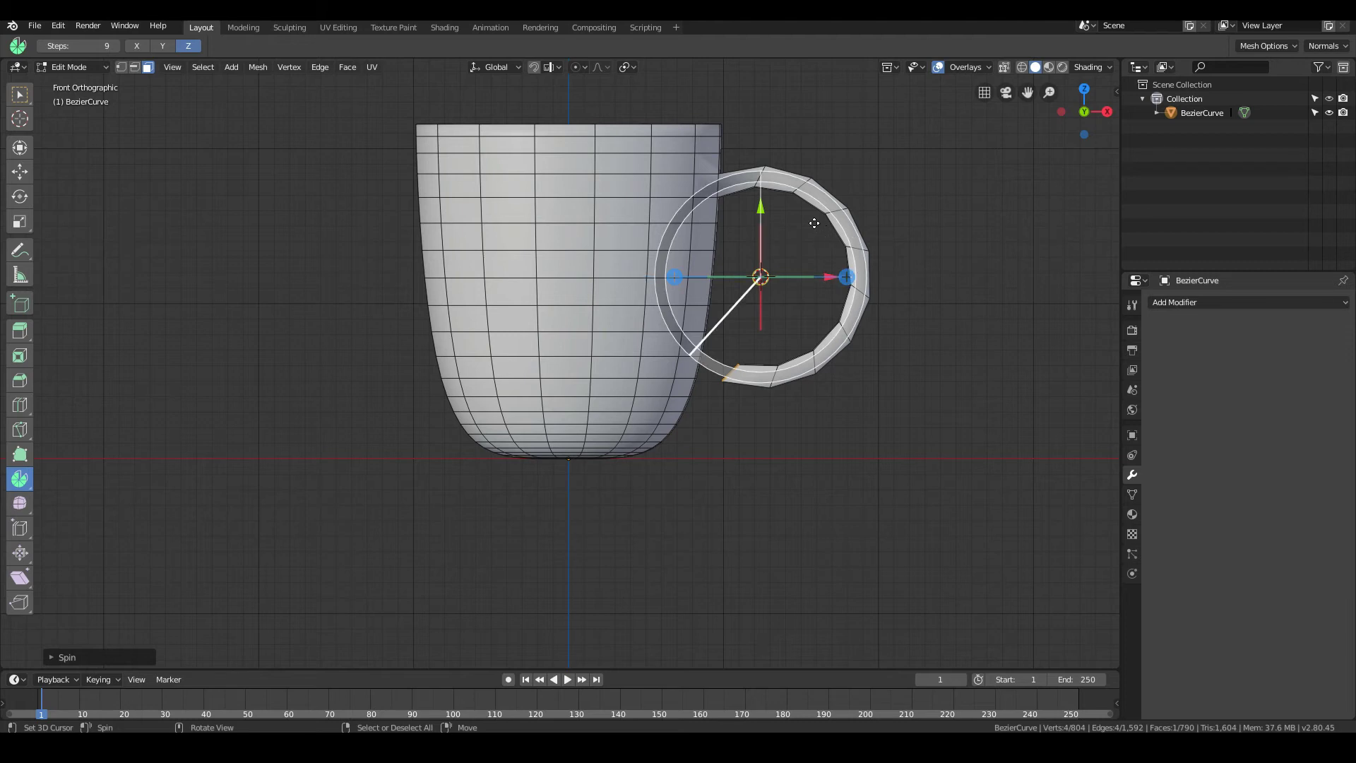
left_click(61, 657)
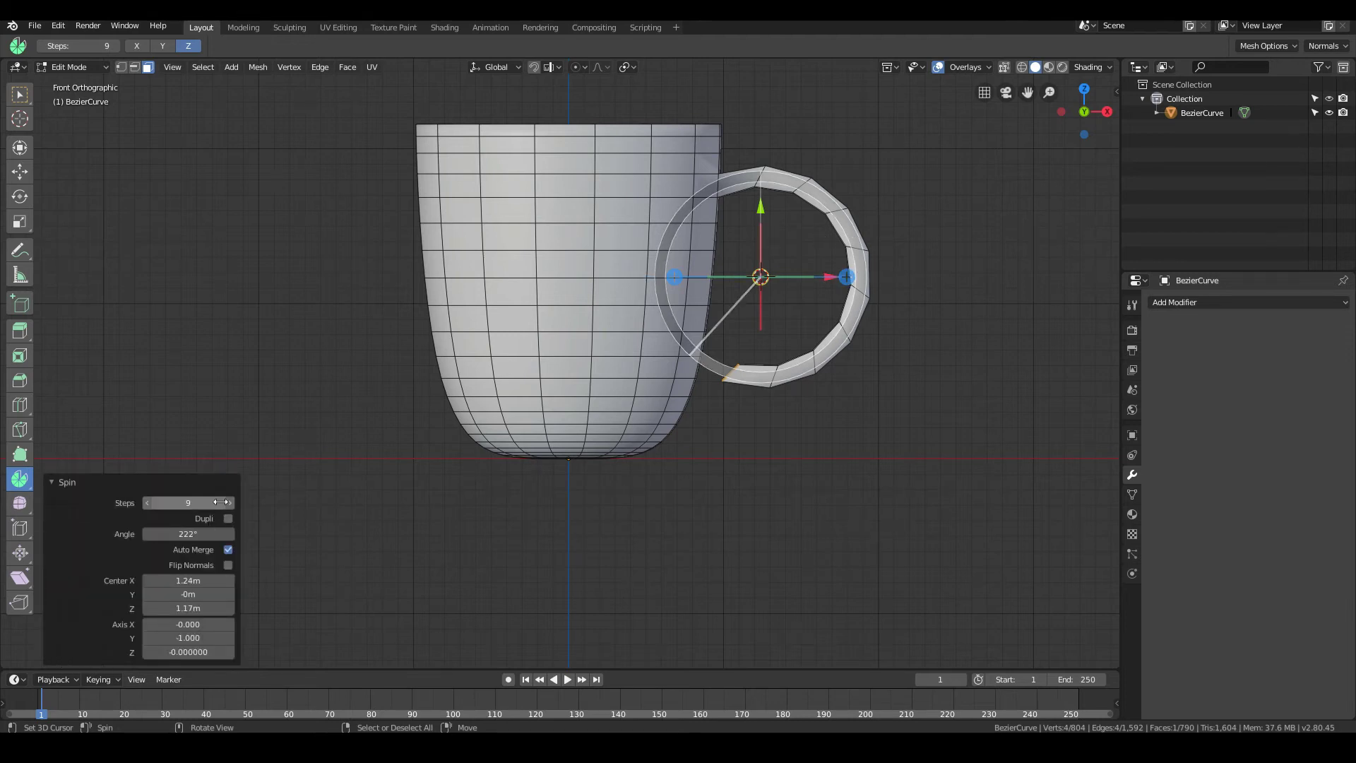
left_click(151, 505)
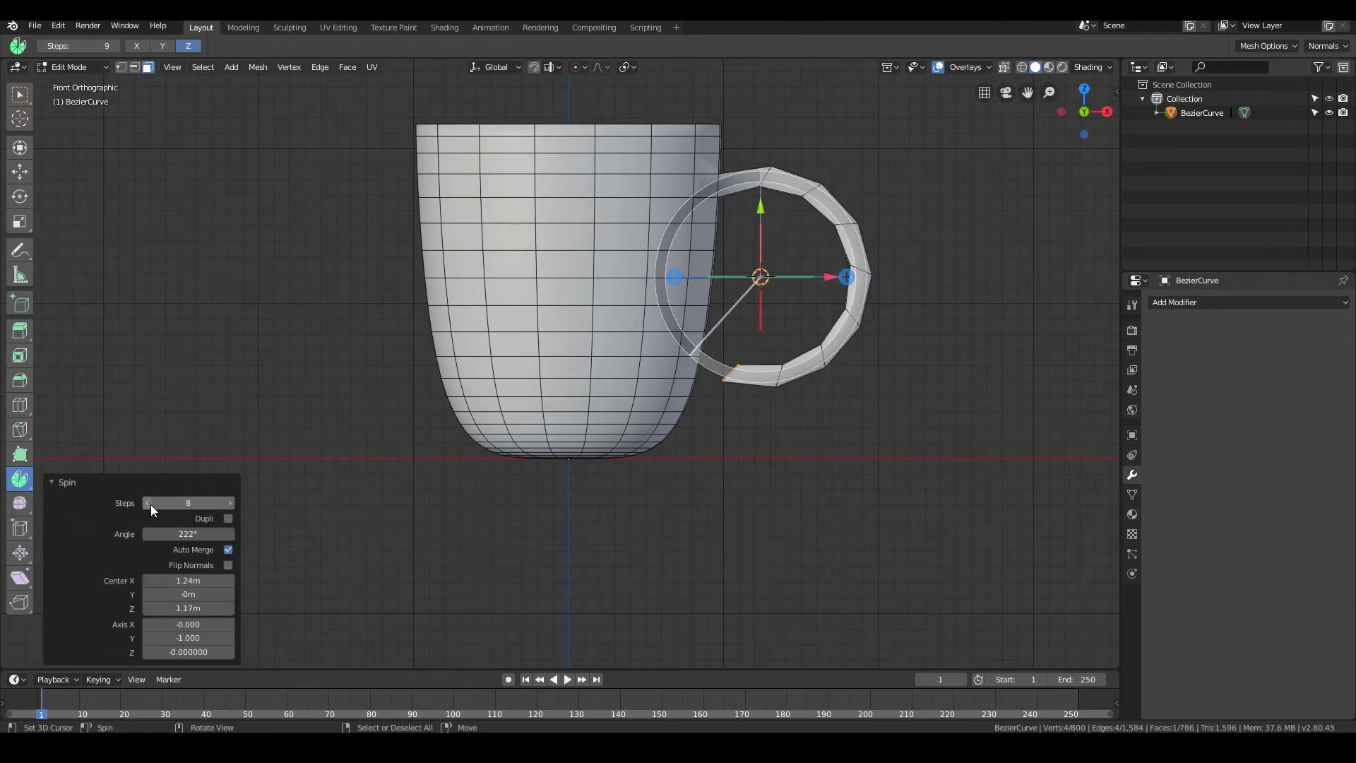
left_click(150, 505)
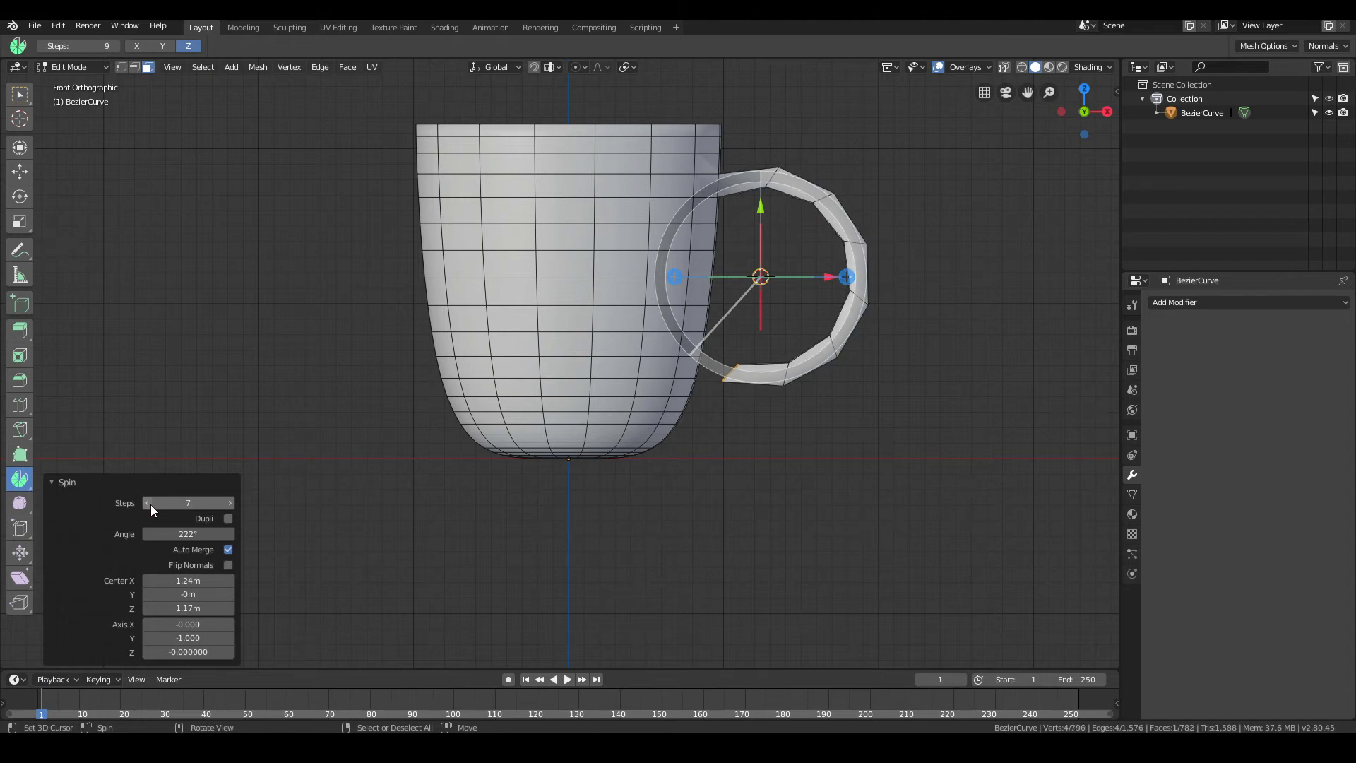
left_click(230, 503)
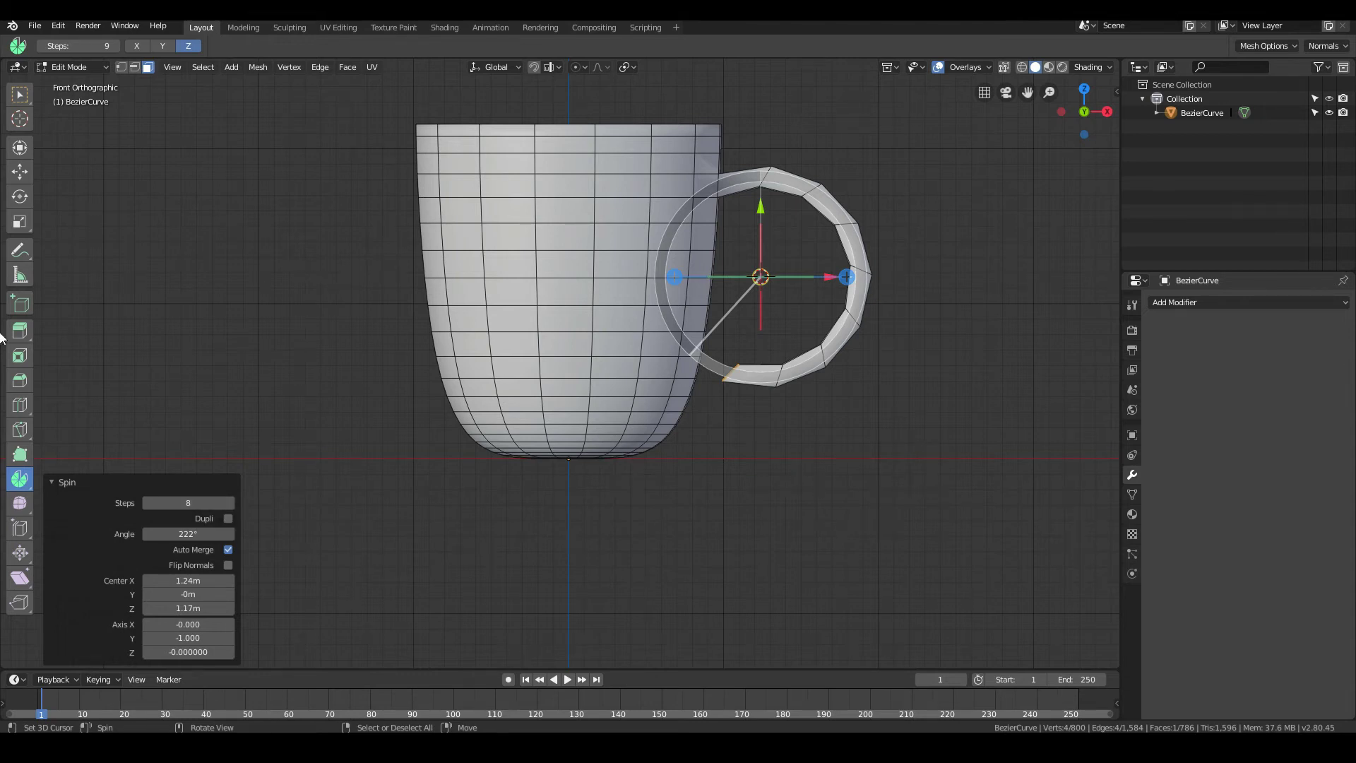
Bridge the handle's open end face to the adjacent face on the lower cup wall and check the joined handle.
left_click(19, 103)
left_click(82, 156)
middle_click_drag(803, 480, 704, 399)
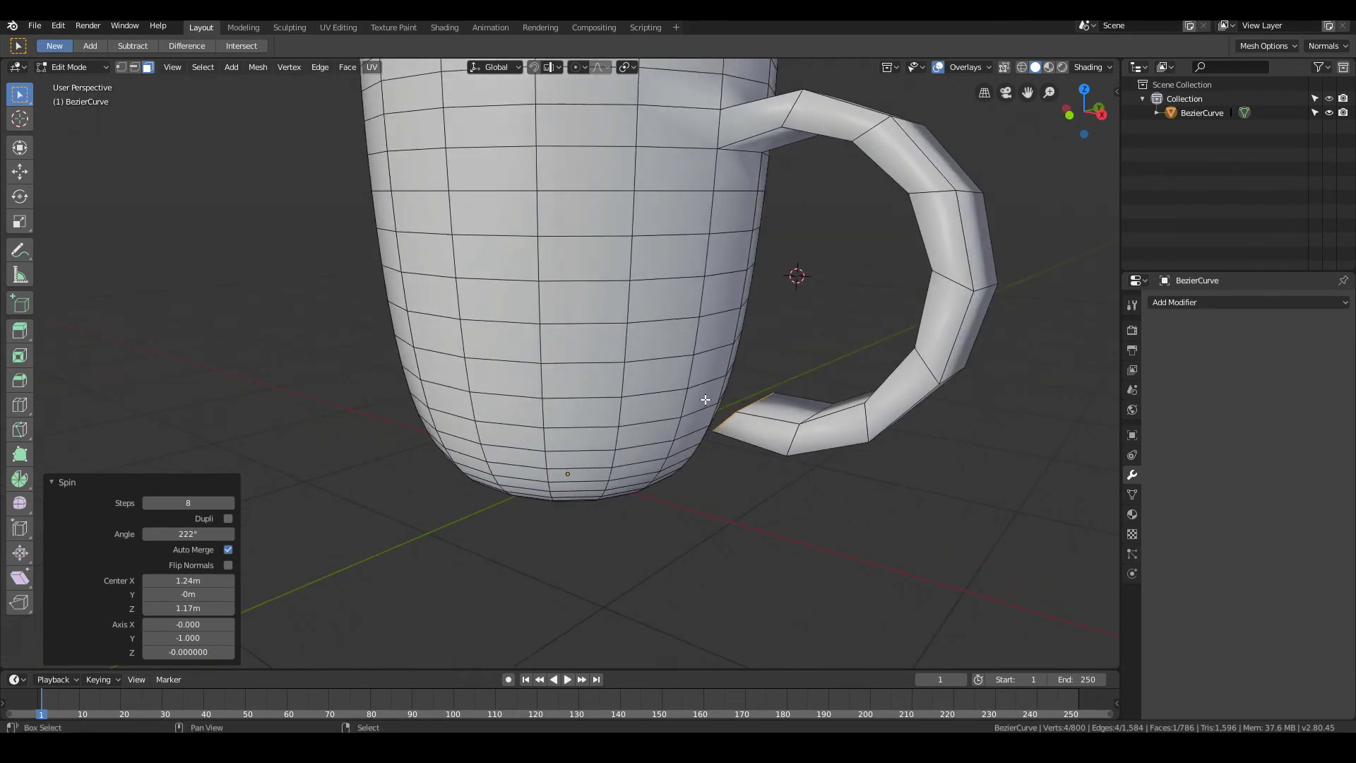
left_click(705, 399, "shift")
middle_click_drag(790, 465, 786, 421)
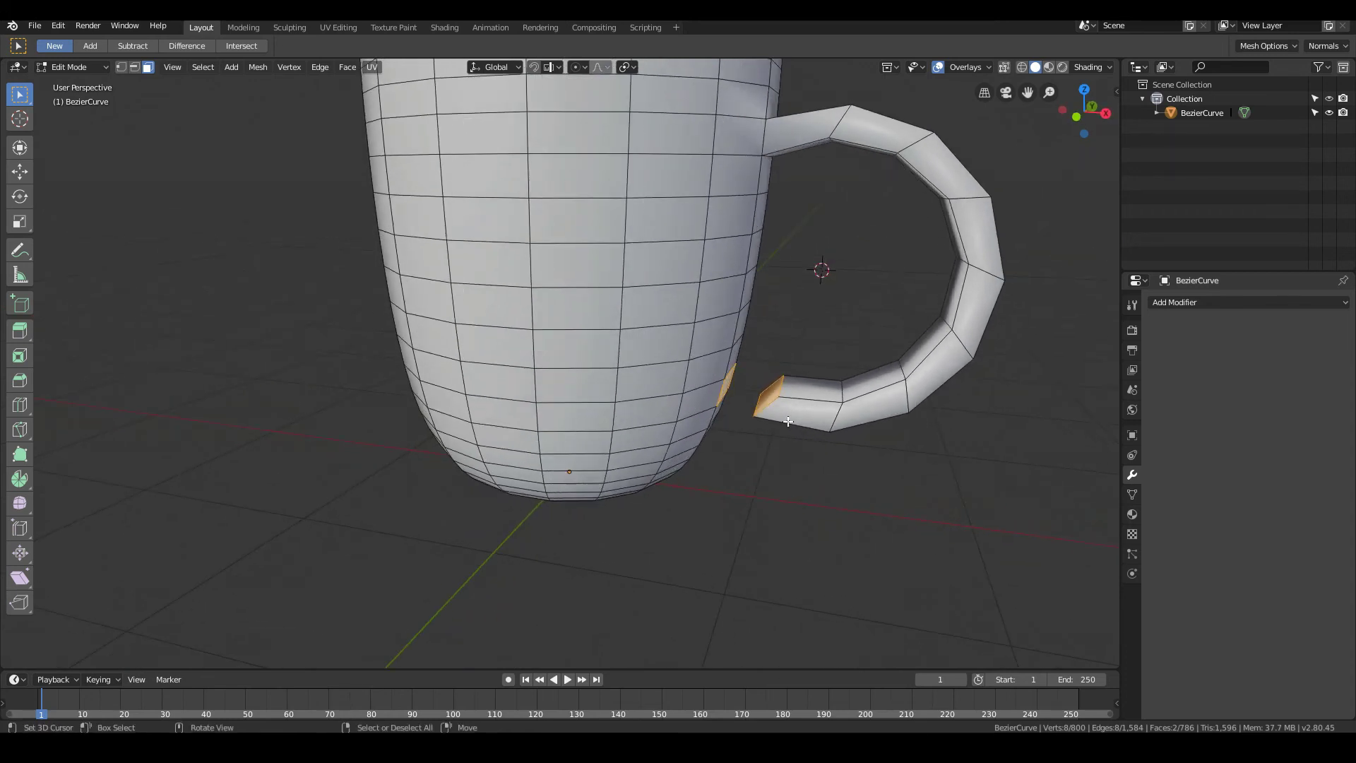
right_click(823, 425)
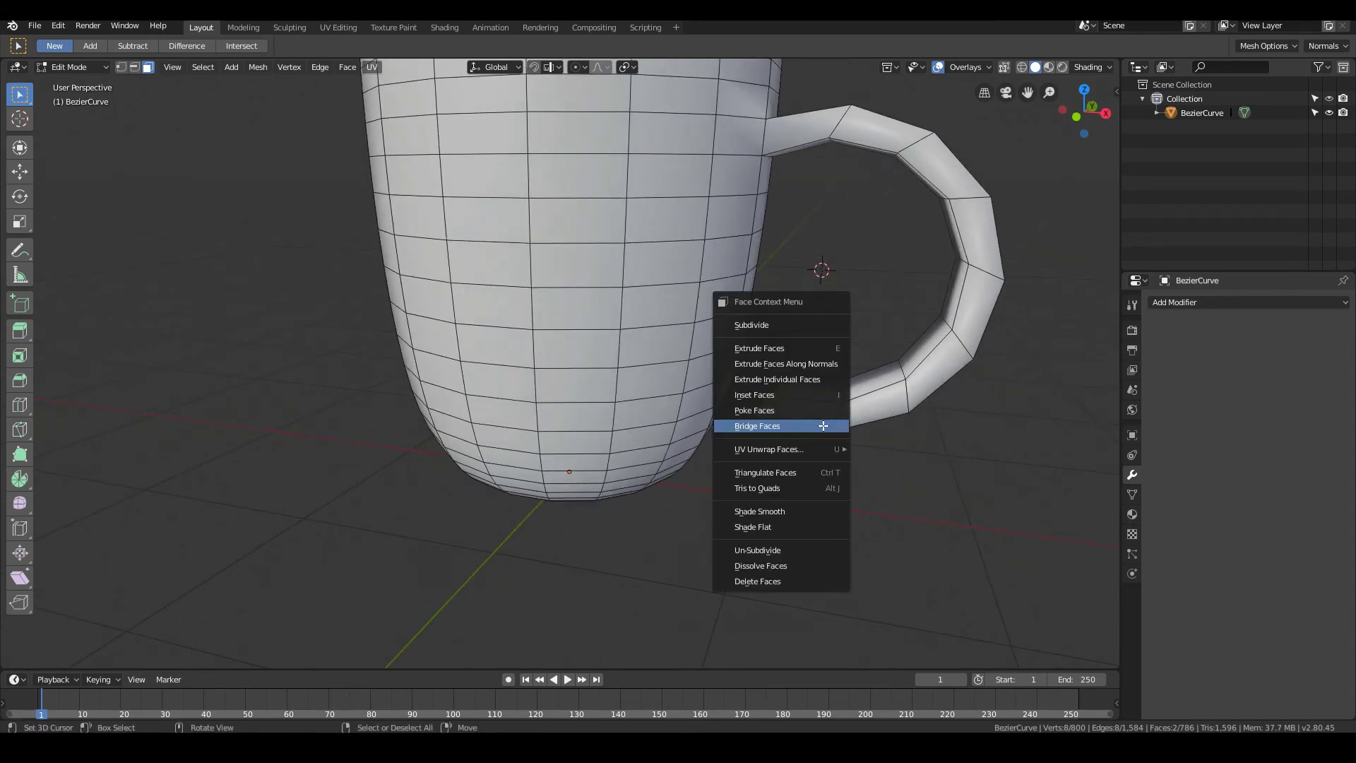
left_click(748, 426)
middle_click_drag(749, 425, 801, 431)
key("KP_1")
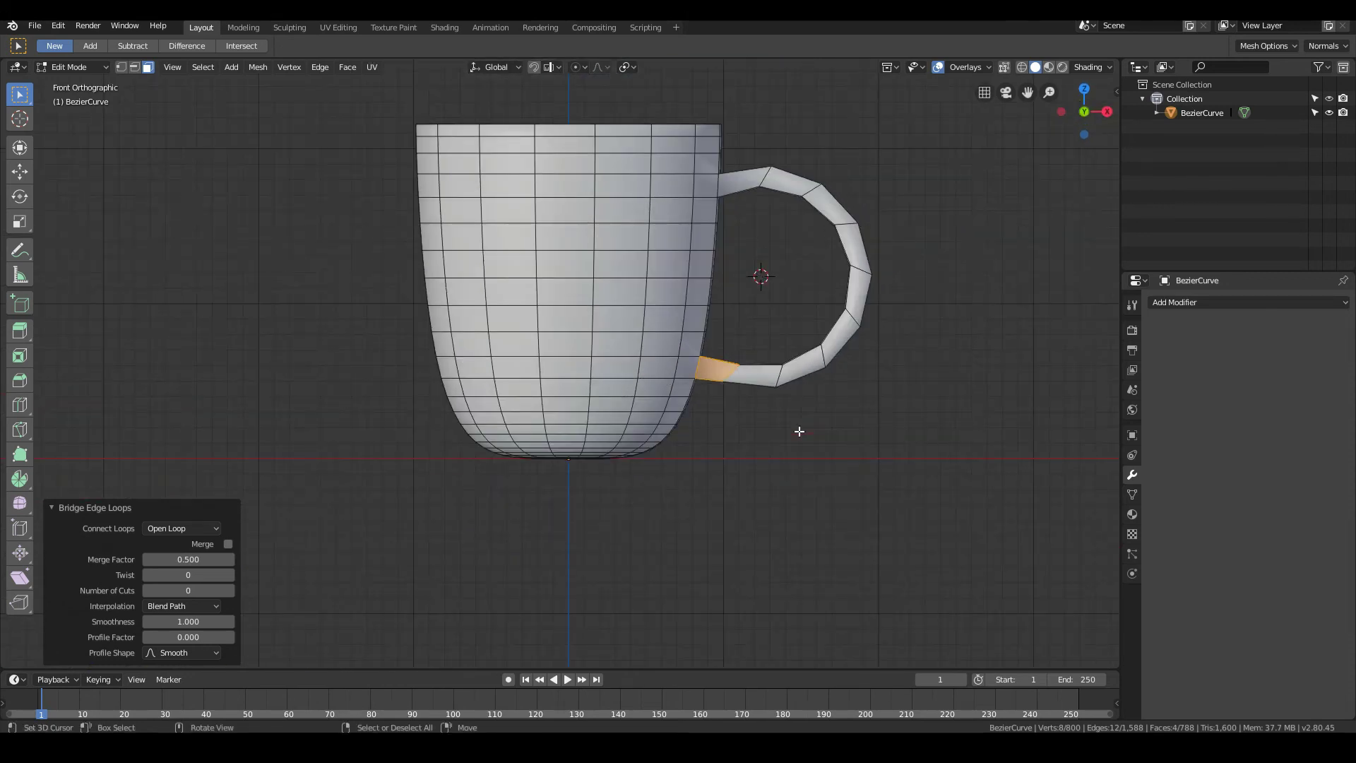
key("Tab")
middle_click_drag(586, 239, 675, 262)
key("Tab")
key("KP_1")
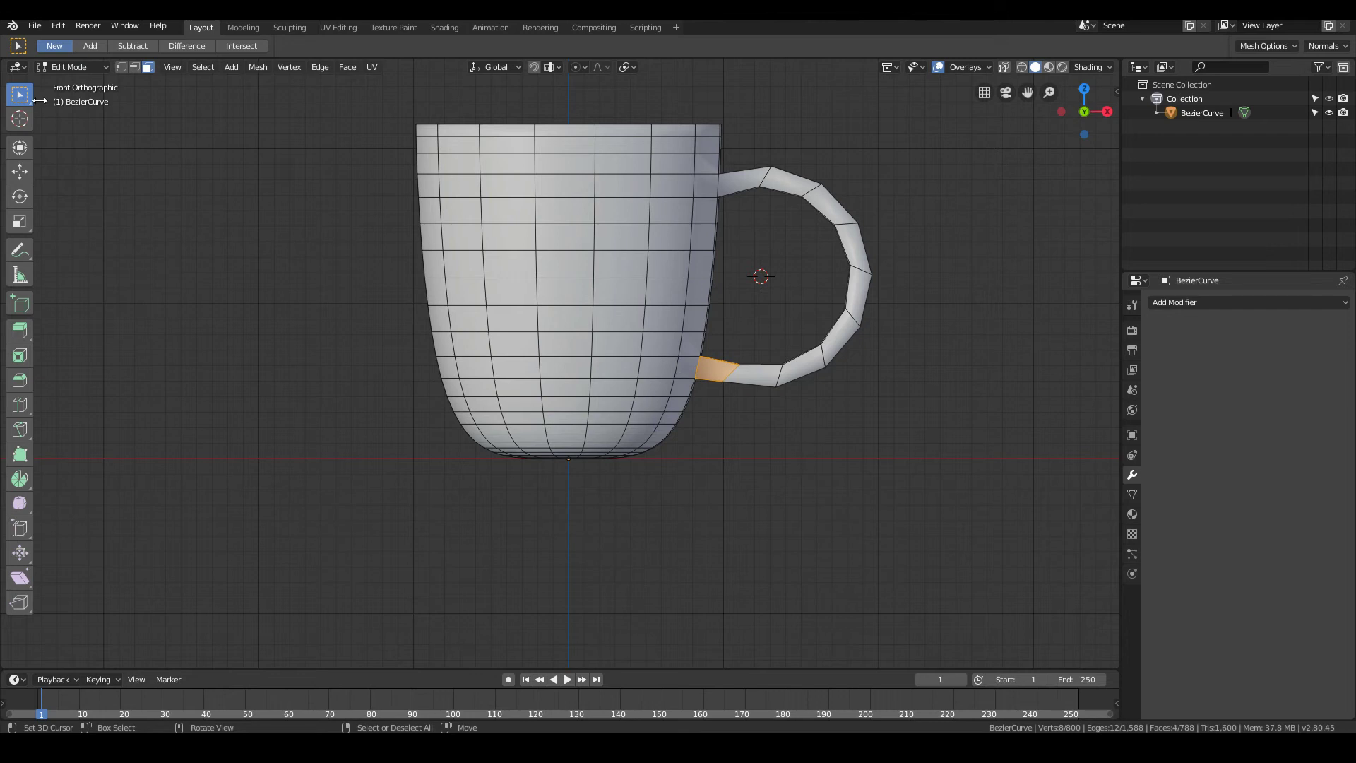
Select the vertex loop near the handle's lower joint and move it about -0.02 m in X and -0.06 m in Z.
left_click(121, 67)
left_click(737, 363)
middle_click_drag(737, 363, 737, 363)
key("KP_1")
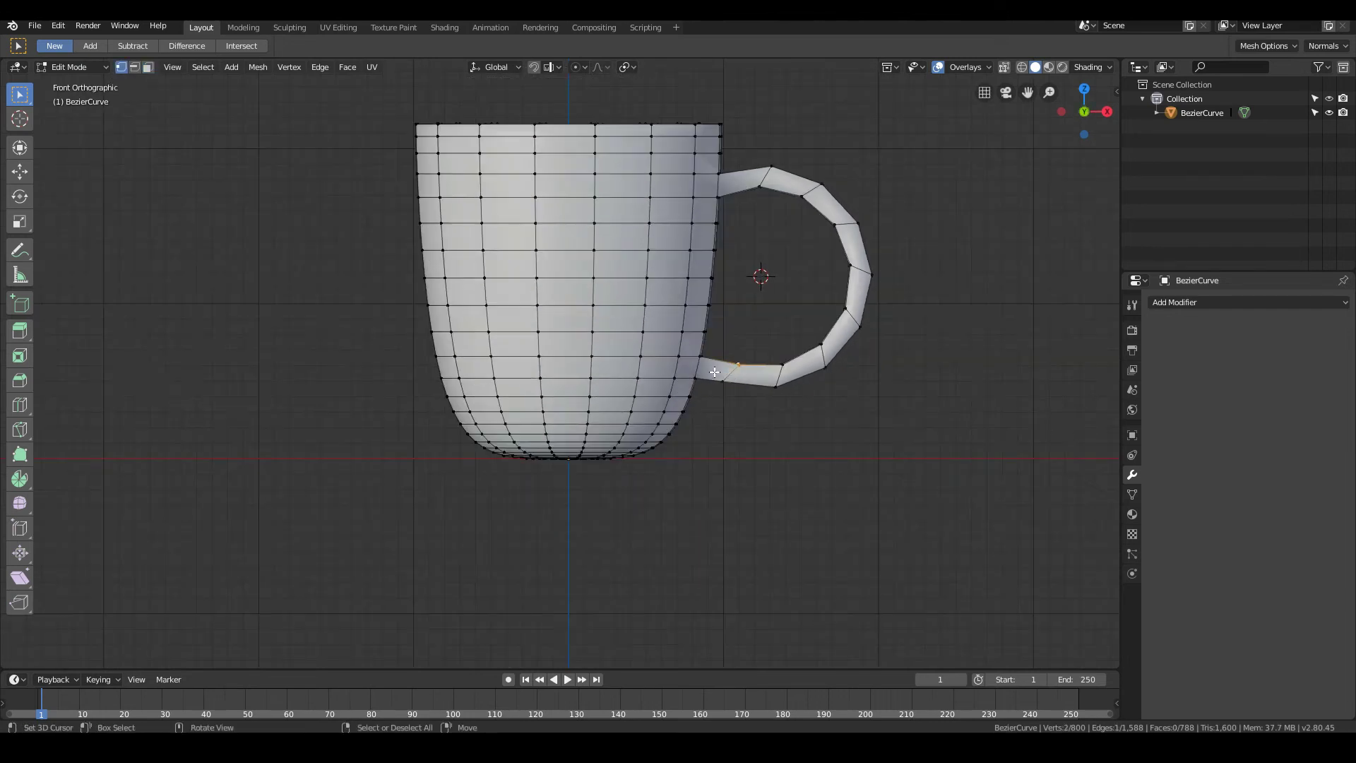
left_click(730, 382, "ctrl")
middle_click_drag(729, 382, 712, 399)
key("g")
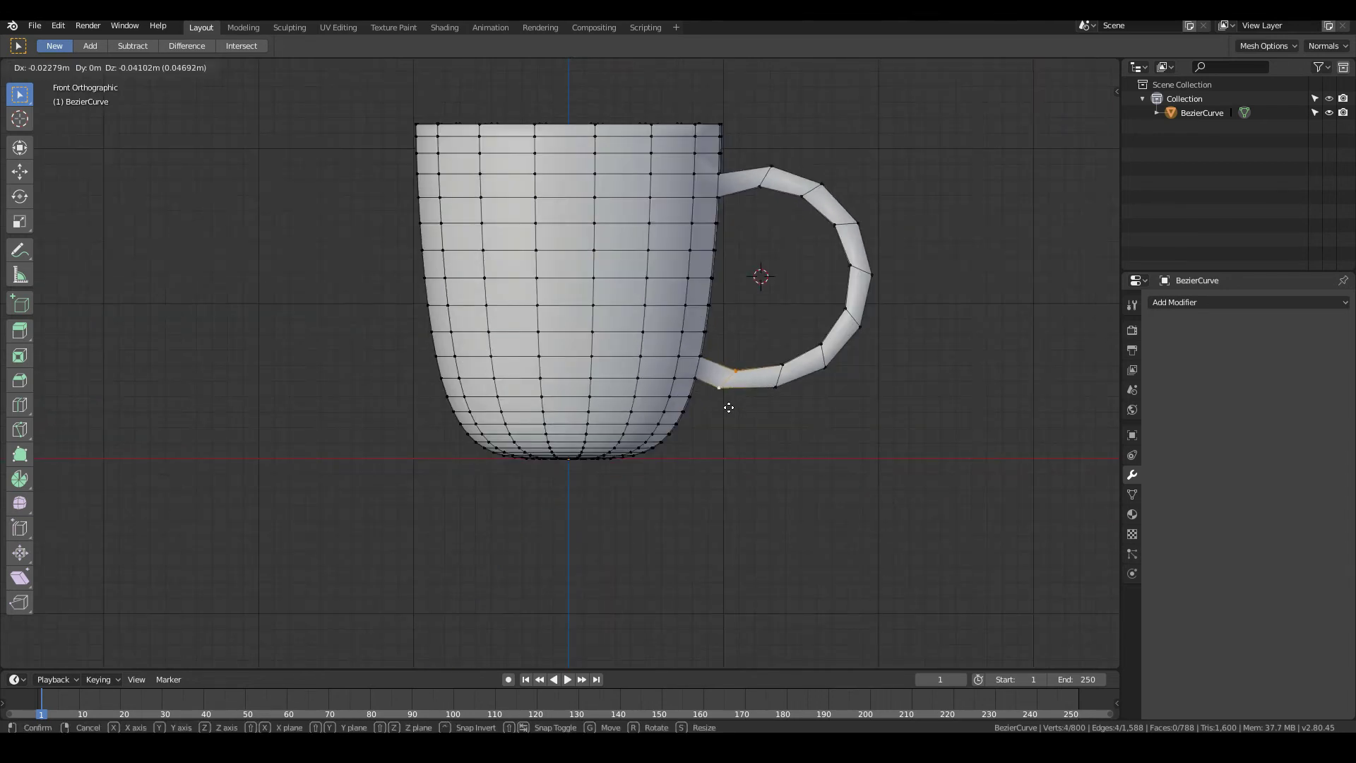
left_click(726, 411)
Rotate the lower joint loop slightly and shift it about -0.02 m in X and -0.01 m in Z, leaving nothing selected.
key("r")
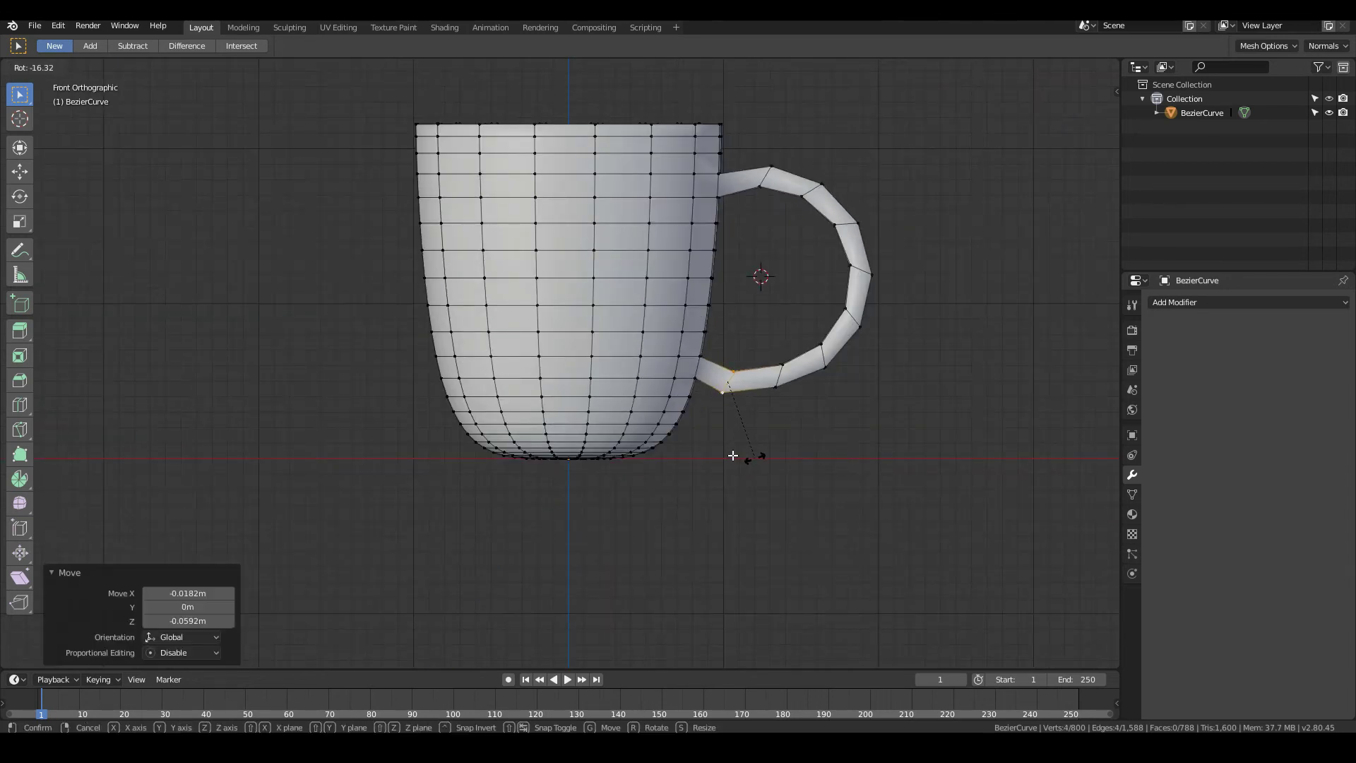
left_click(735, 454)
key("g")
left_click(761, 454)
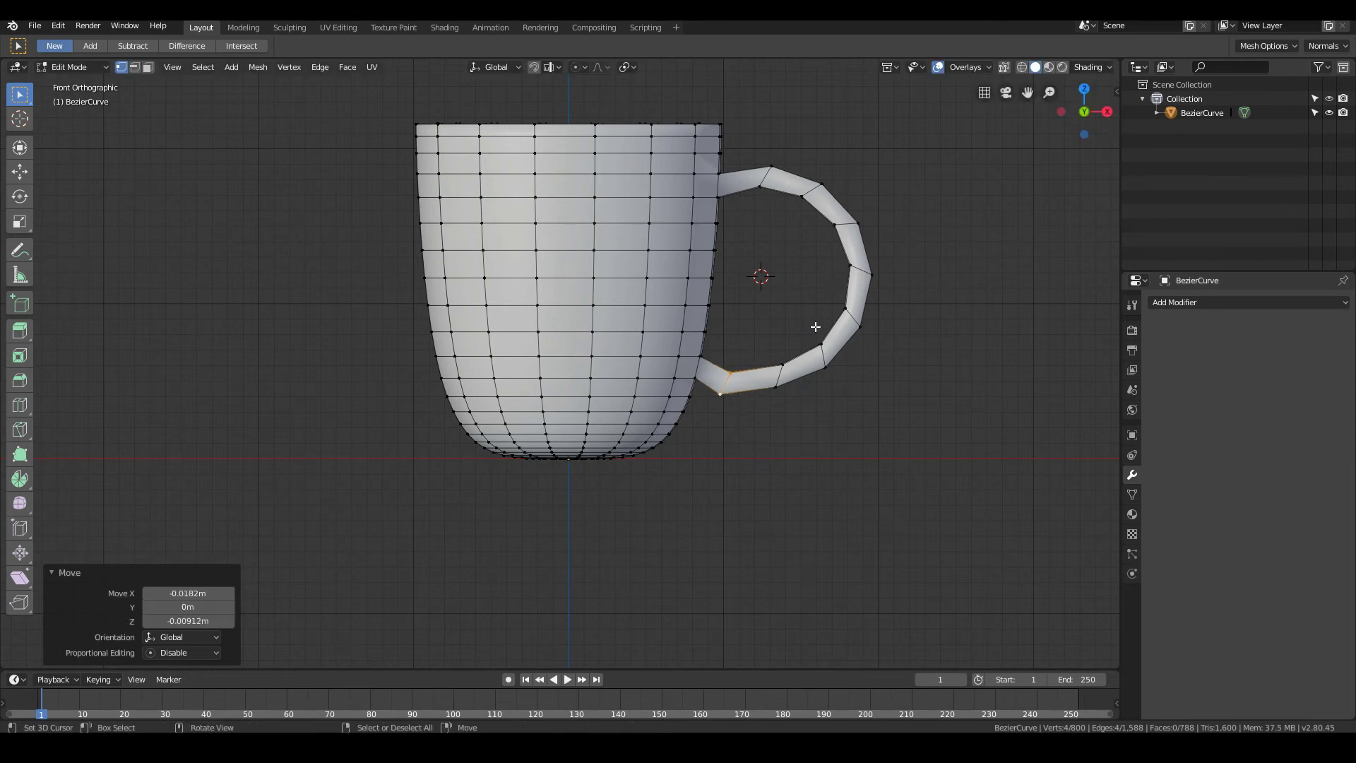
key("a")
key("alt+a")
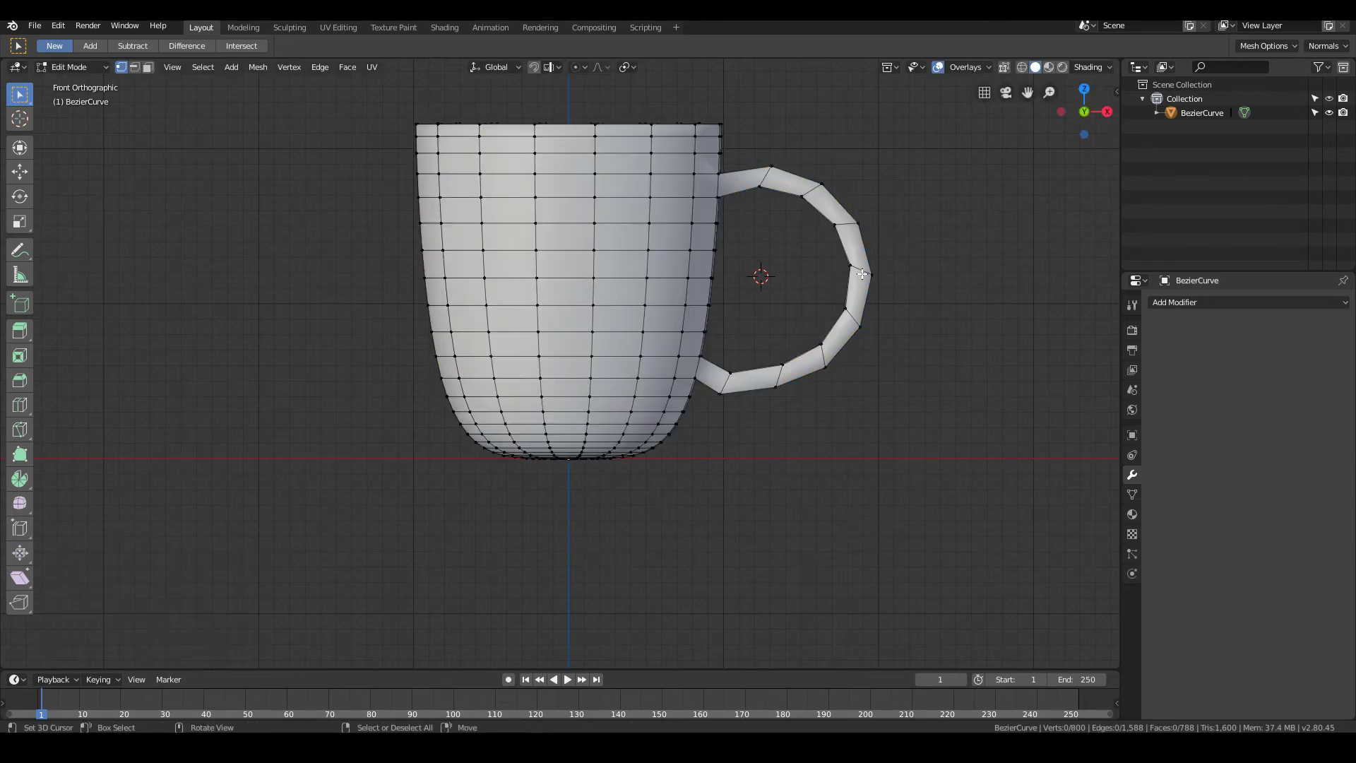
With Connected proportional editing at size 1.10, move the handle's outermost loop about 0.25 m toward the cup.
left_click(862, 273, "alt")
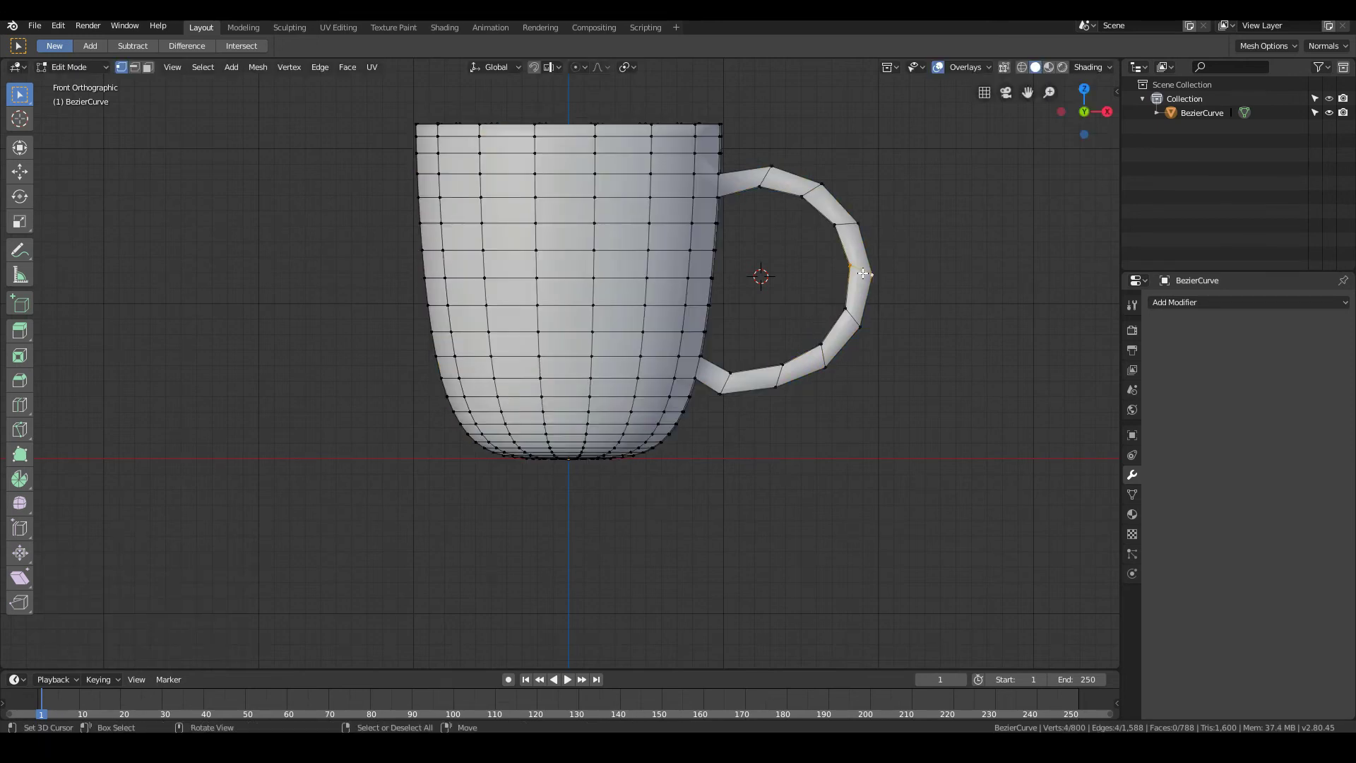
left_click(579, 67)
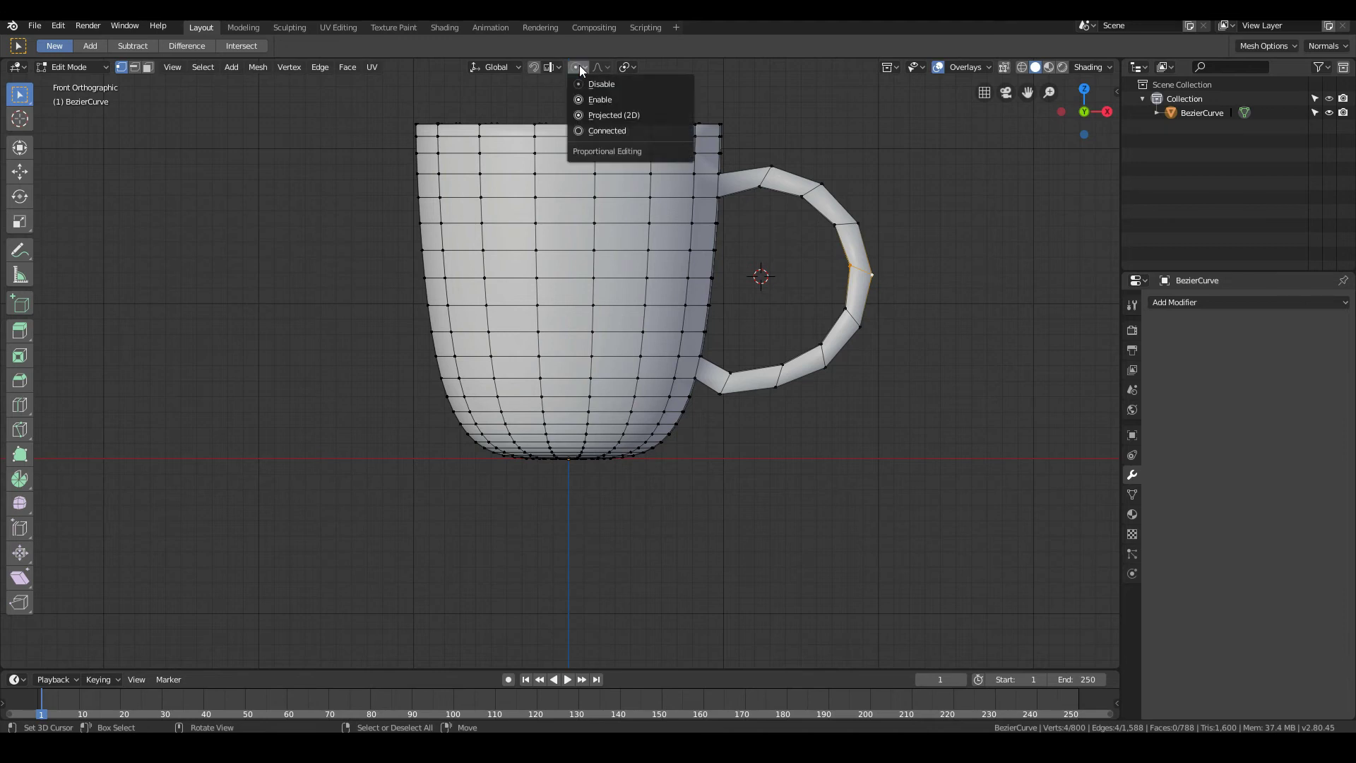
left_click(589, 130)
key("g")
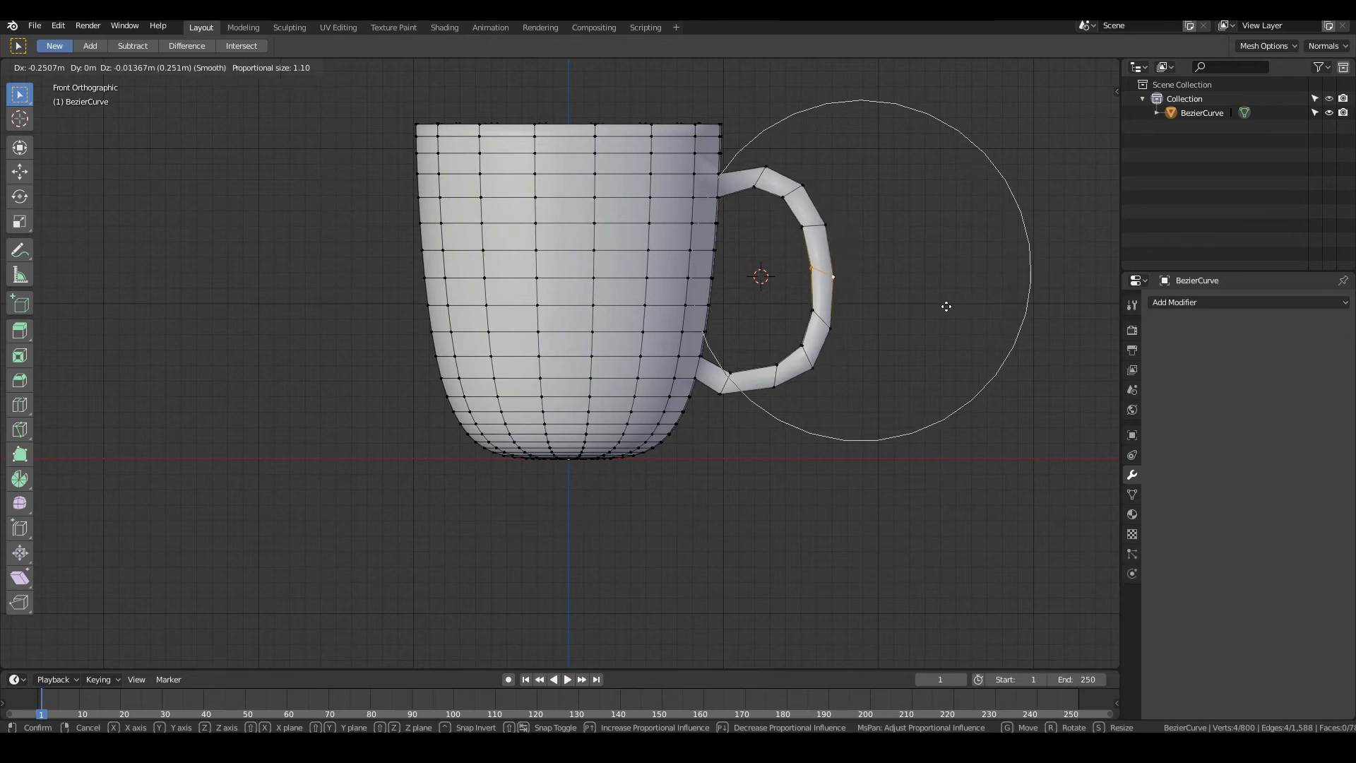
key("Escape")
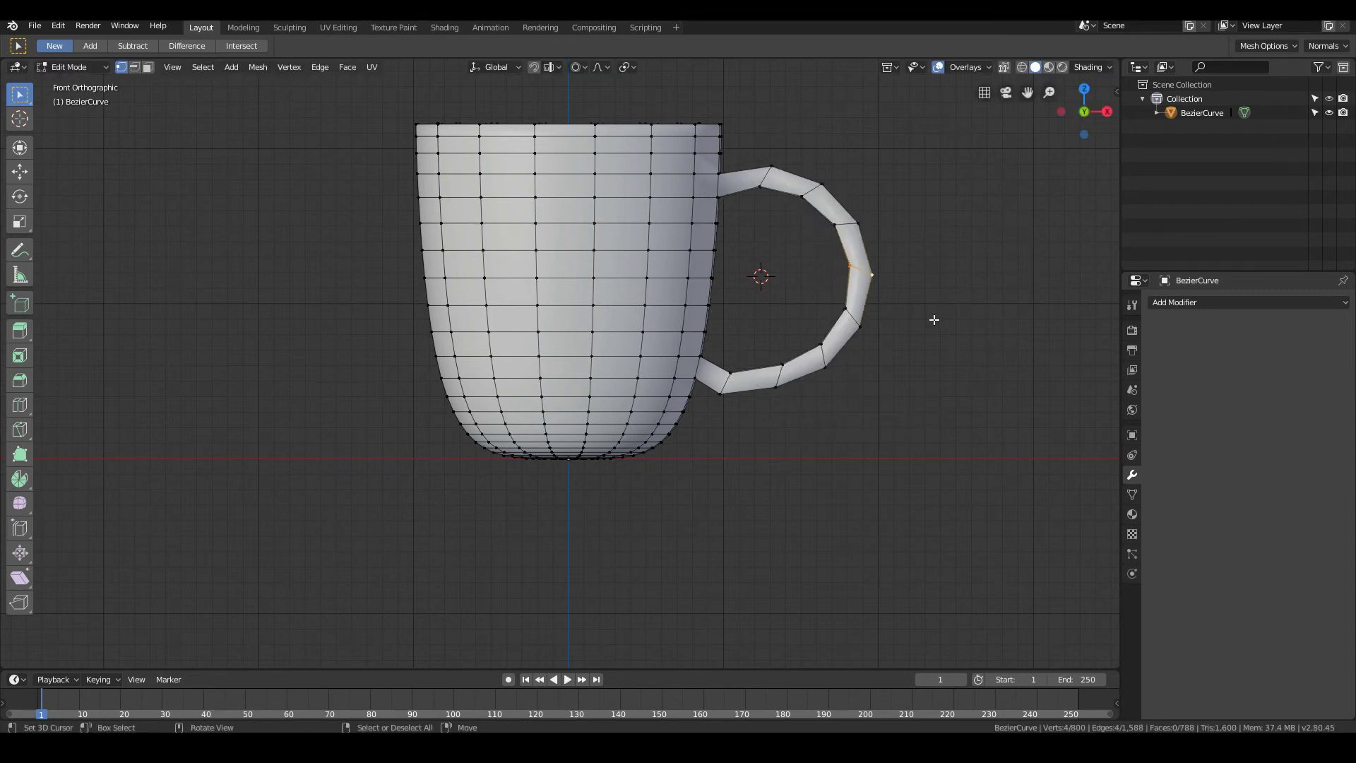
key("g")
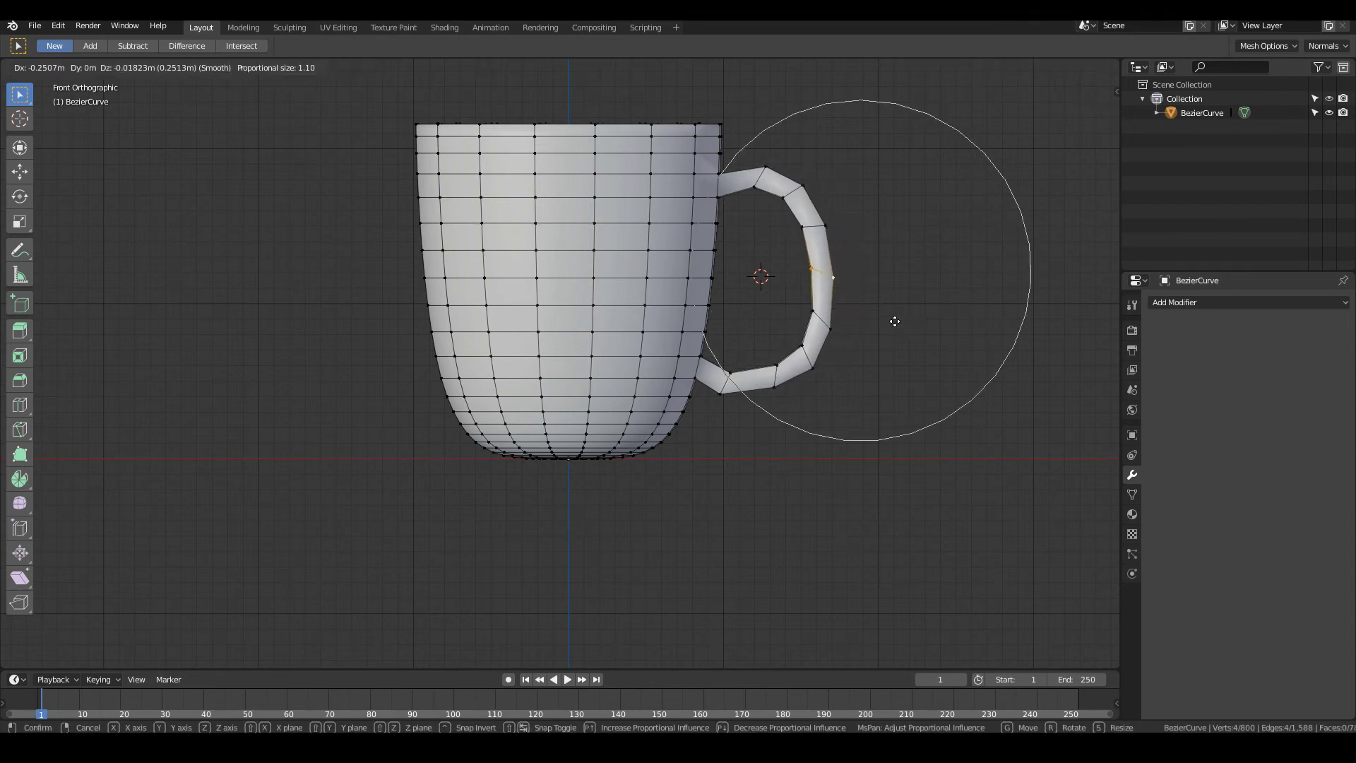
left_click(893, 319)
Raise the handle's uppermost bend loop about 0.05 m with the proportional size reduced to 0.42, and clear the selection.
left_click(760, 173, "alt")
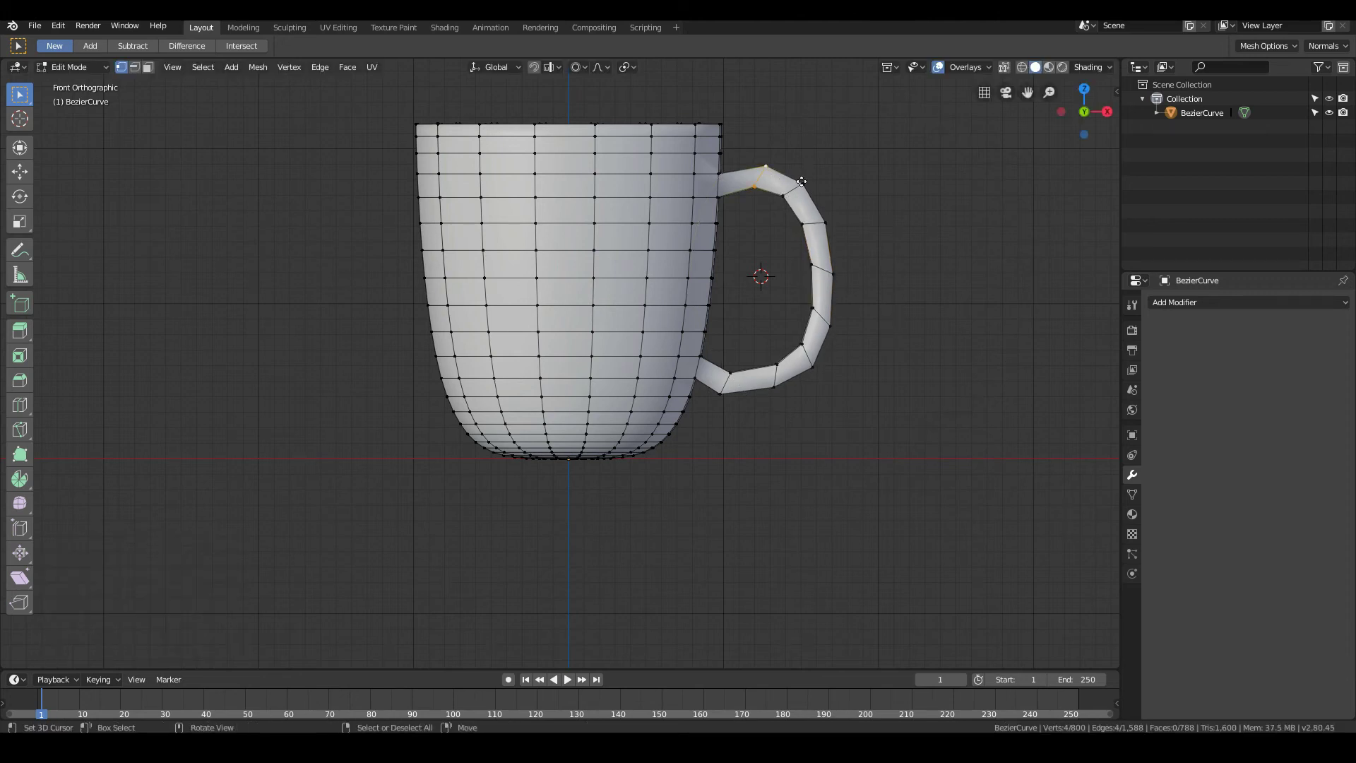
key("g")
scroll(801, 180, "up", 8)
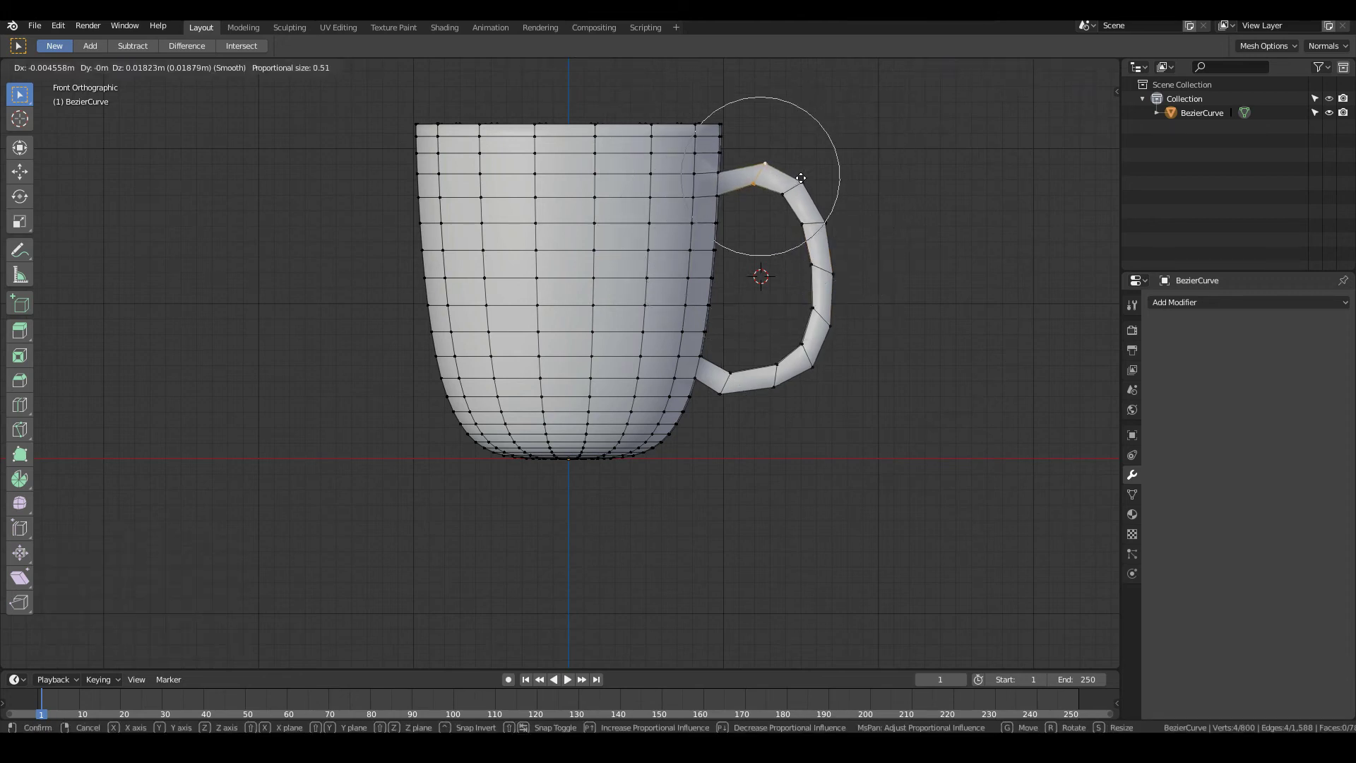
scroll(801, 178, "up", 2)
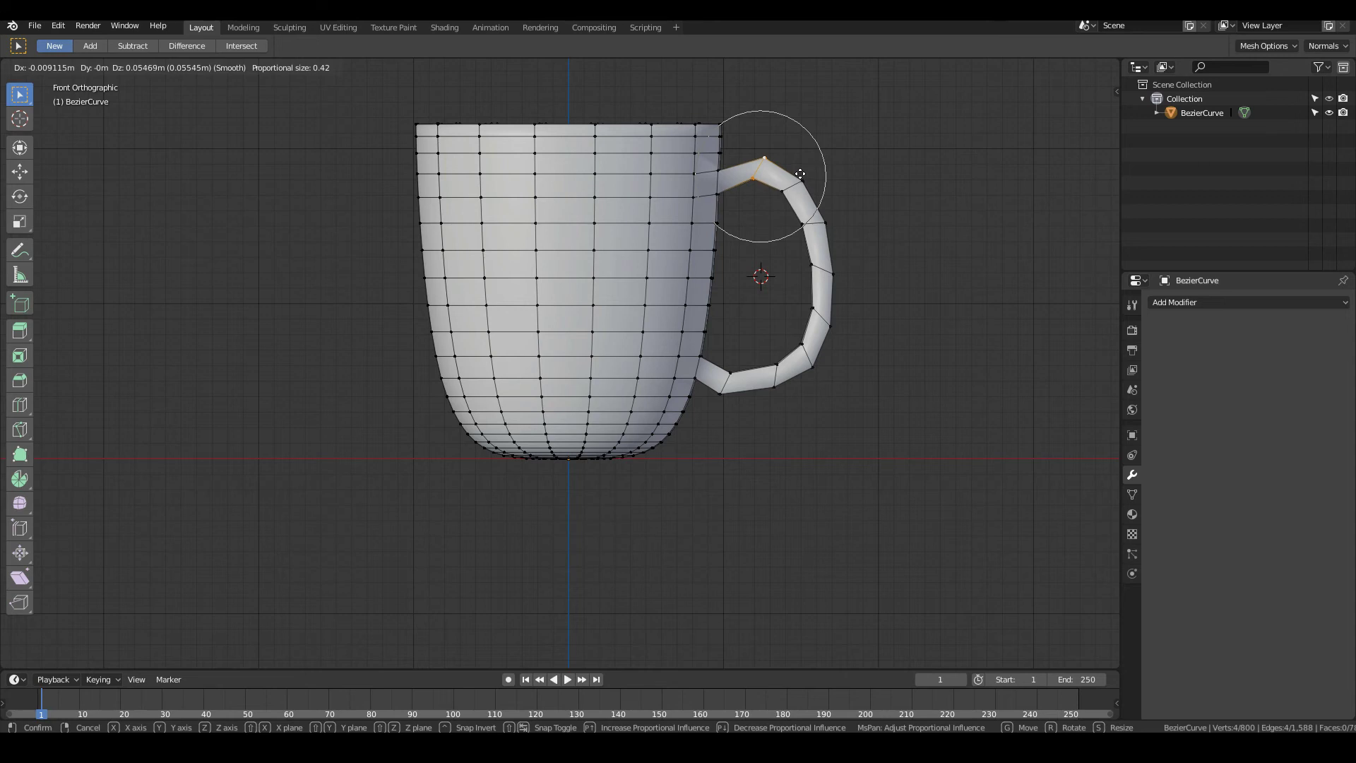
left_click(799, 193)
key("a")
key("alt+a")
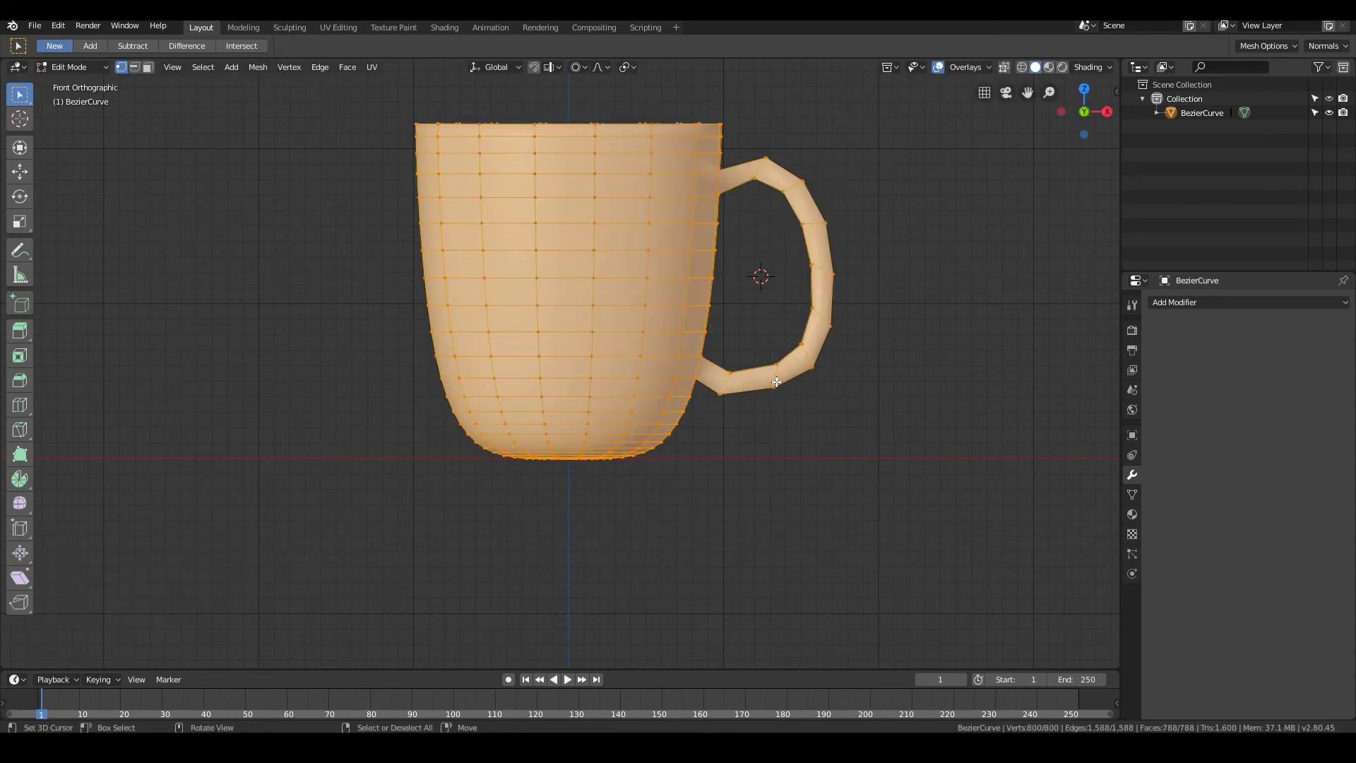
Move the second loop of the lower handle about -0.05 m in X and 0.05 m in Z with proportional size 0.47.
left_click_drag(757, 346, 788, 400)
key("g")
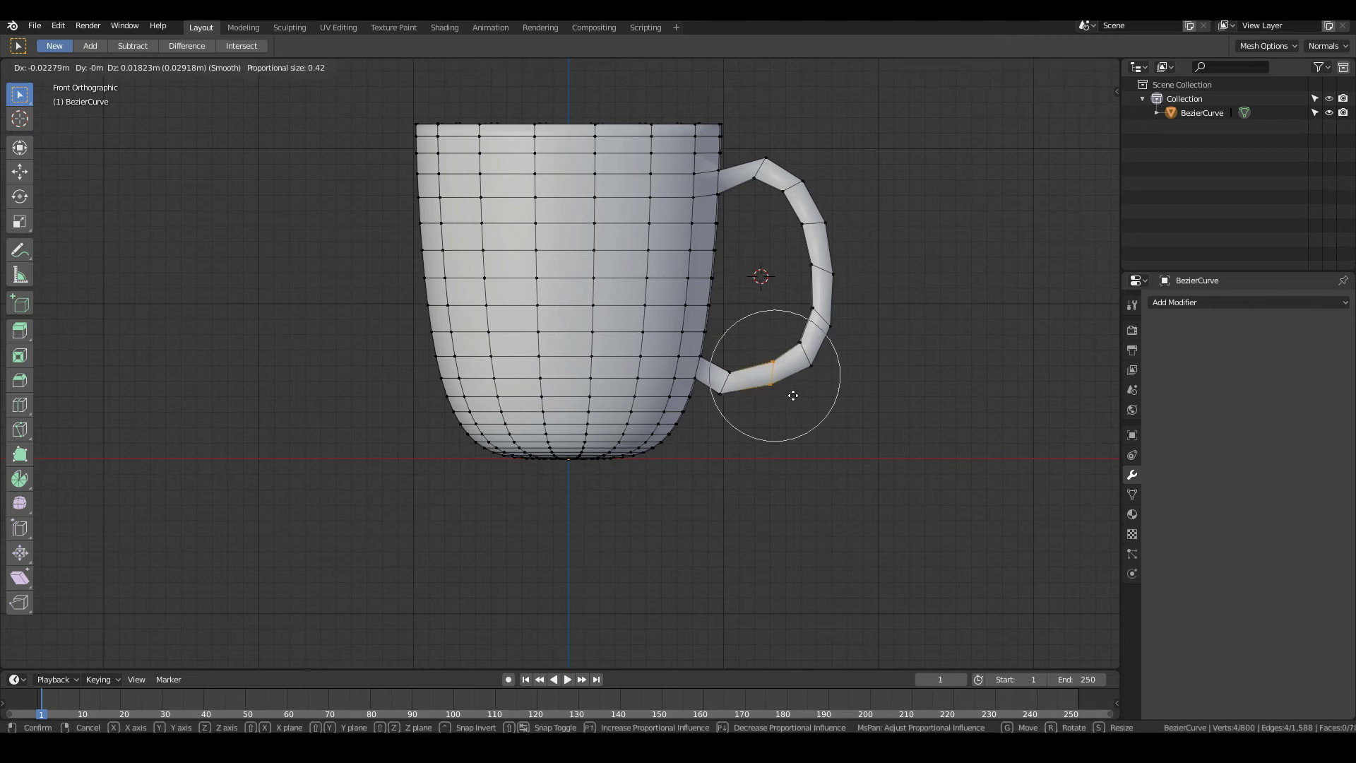
scroll(792, 394, "down", 1)
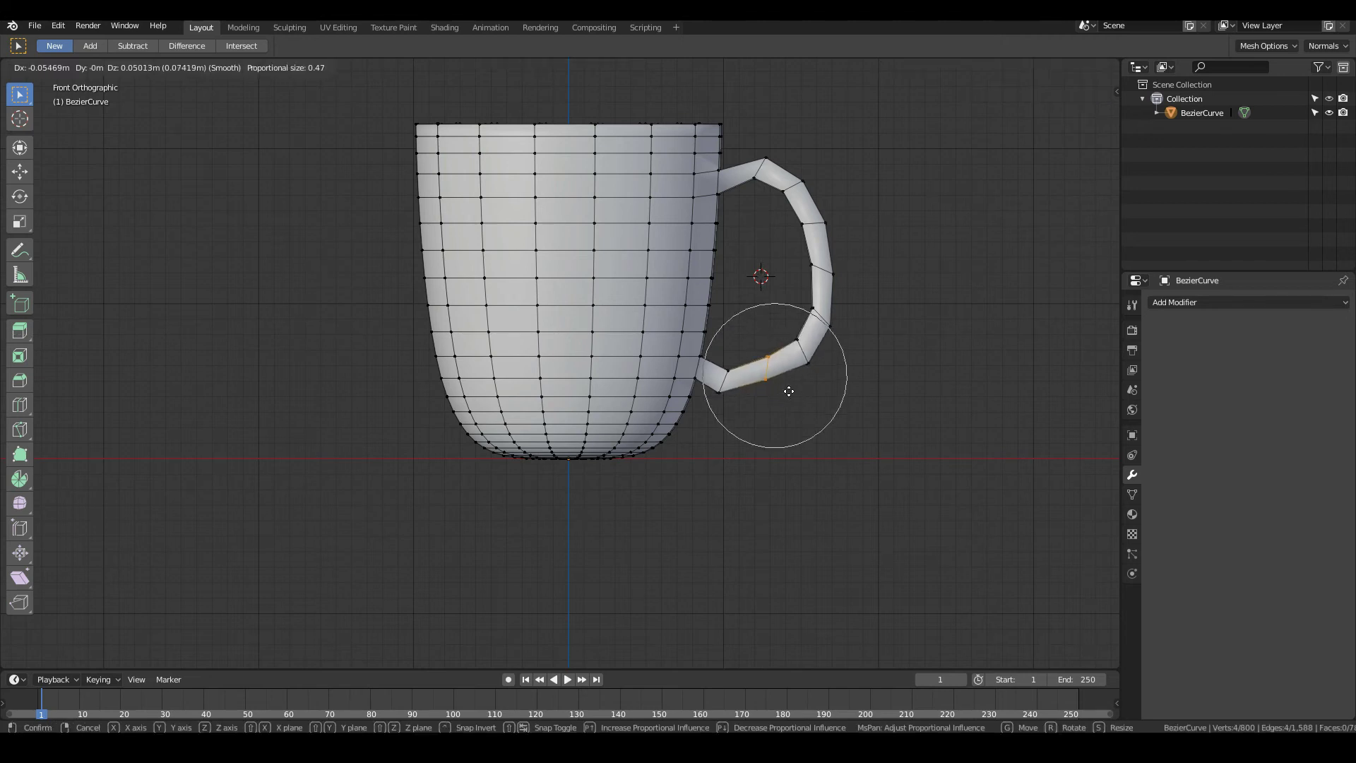
key("Escape")
key("a")
key("alt+a")
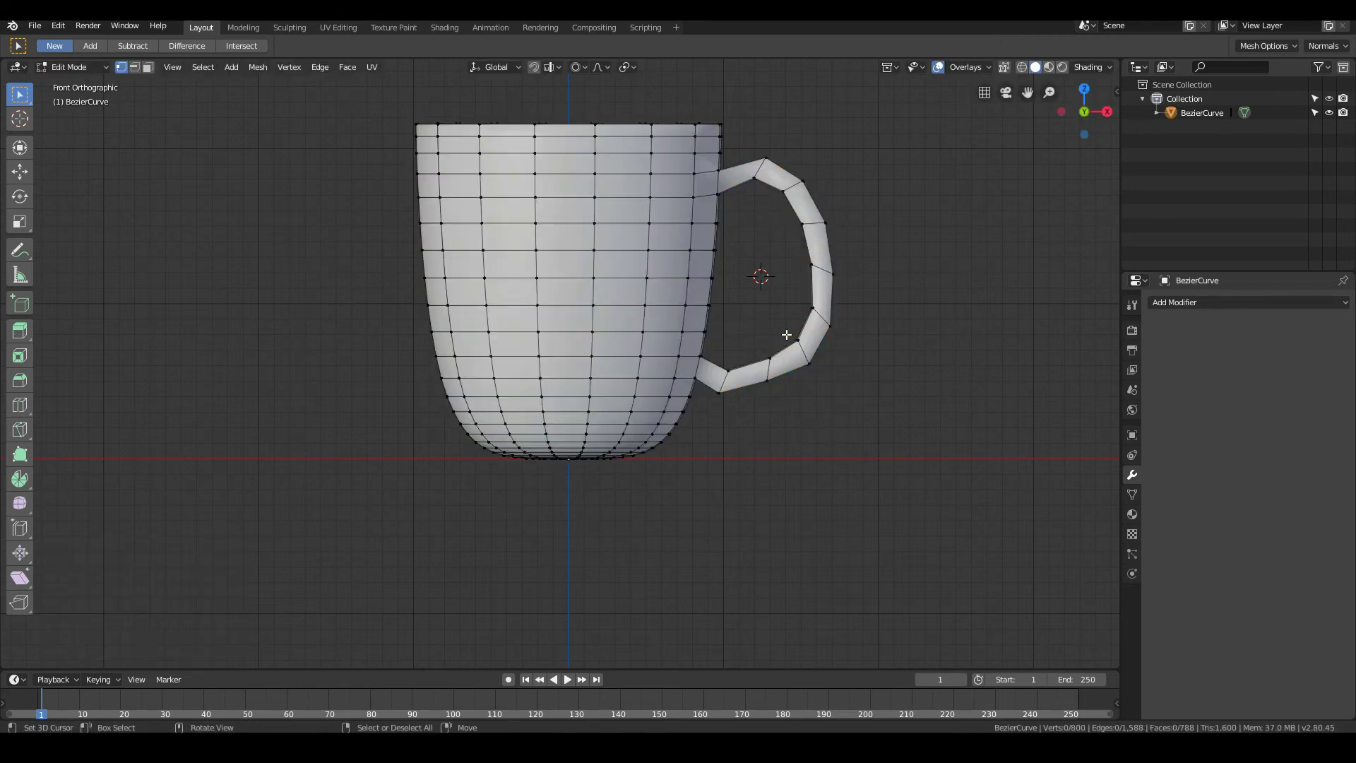
Move the next two loops up the lower handle curve inward, the upper one about -0.03 m in X and 0.02 m in Z.
left_click_drag(787, 335, 823, 381)
key("g")
left_click(816, 360)
key("a")
key("b")
left_click_drag(785, 296, 860, 333)
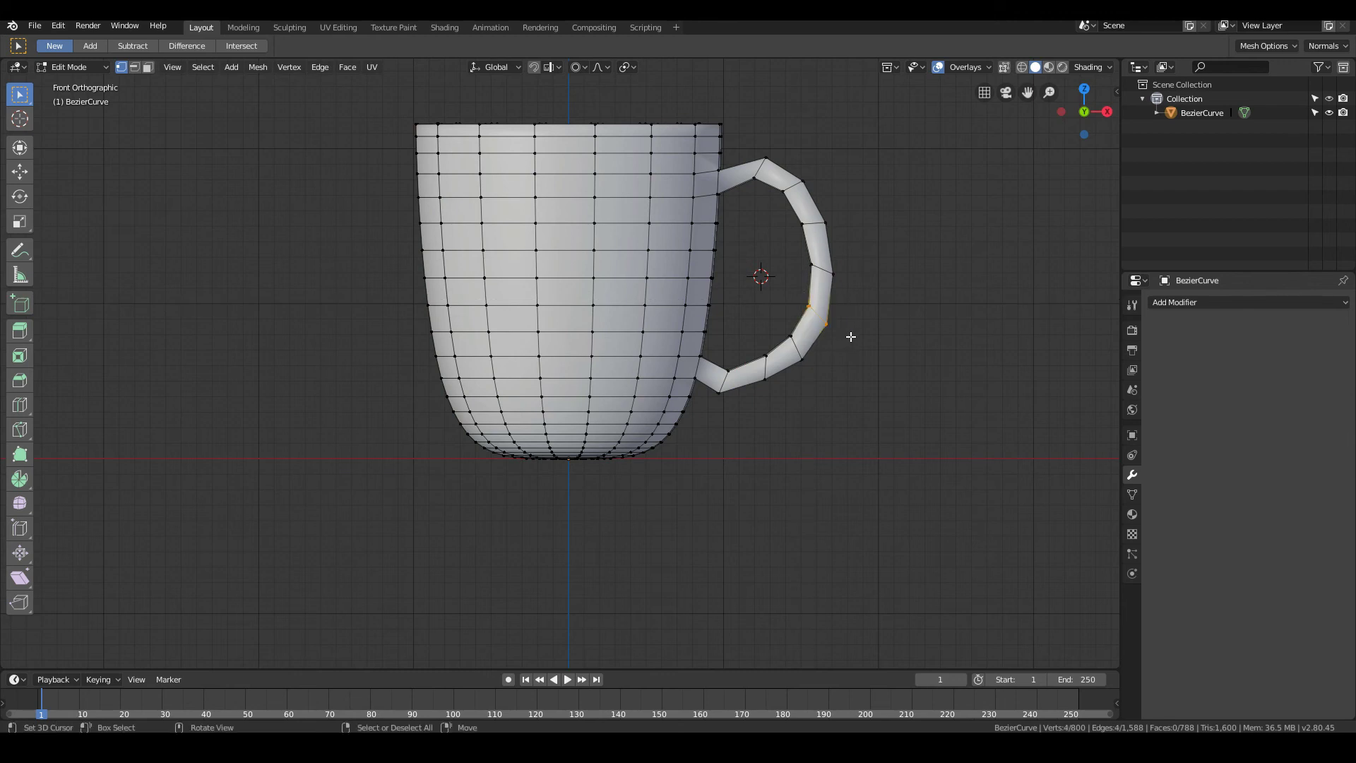
key("g")
left_click(844, 333)
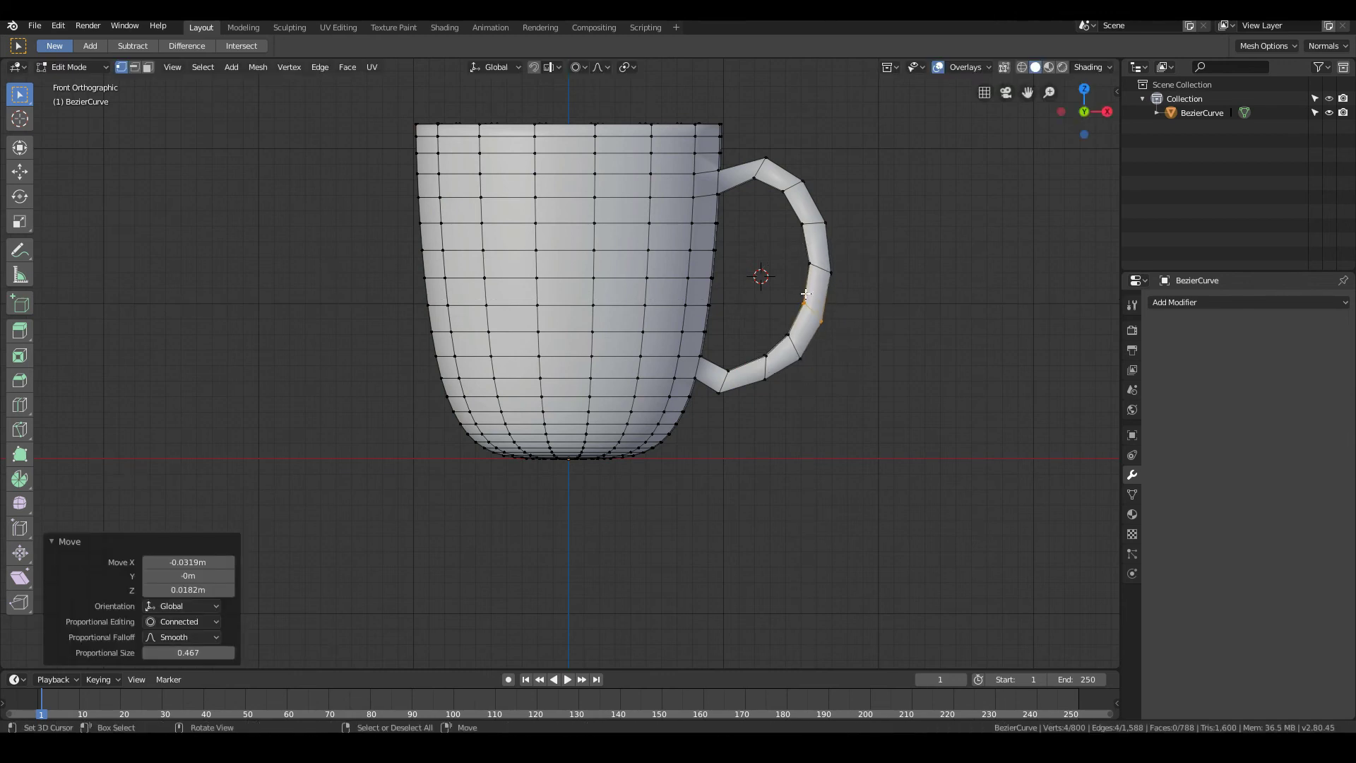
Return to Object Mode and add a Subdivision Surface modifier to the cup with 2 viewport subdivisions.
scroll(787, 268, "down", 2)
key("Tab")
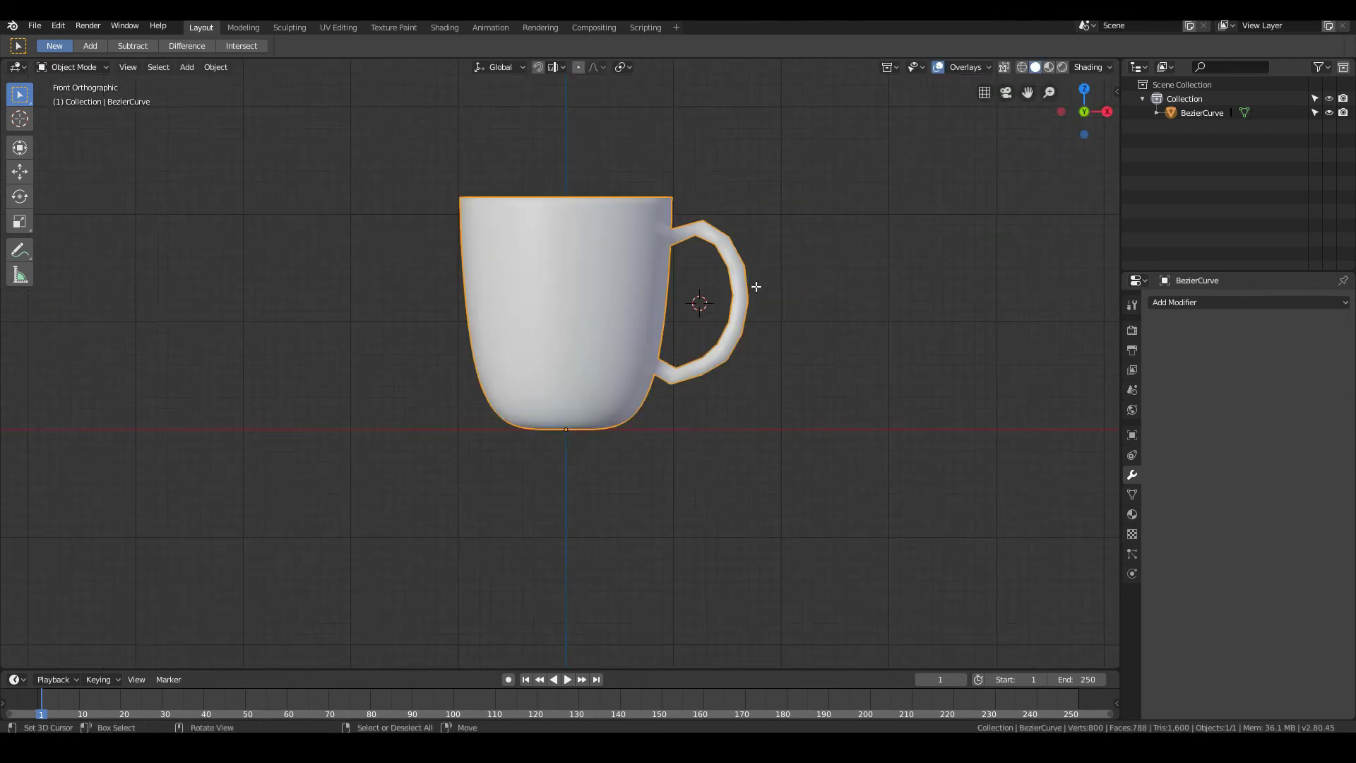
middle_click_drag(753, 282, 550, 316)
key("KP_1")
middle_click_drag(562, 304, 616, 367)
scroll(541, 274, "up", 2)
scroll(551, 312, "up", 2)
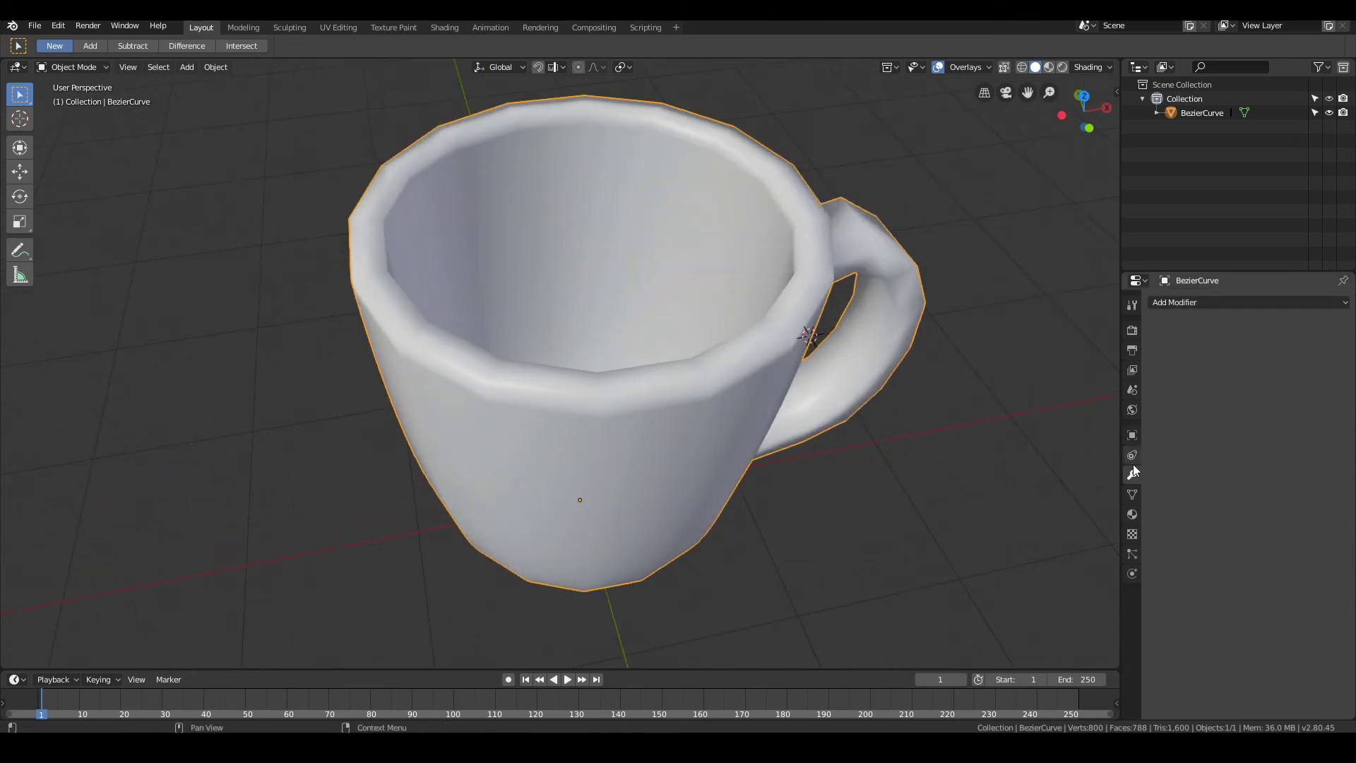
left_click(1206, 304)
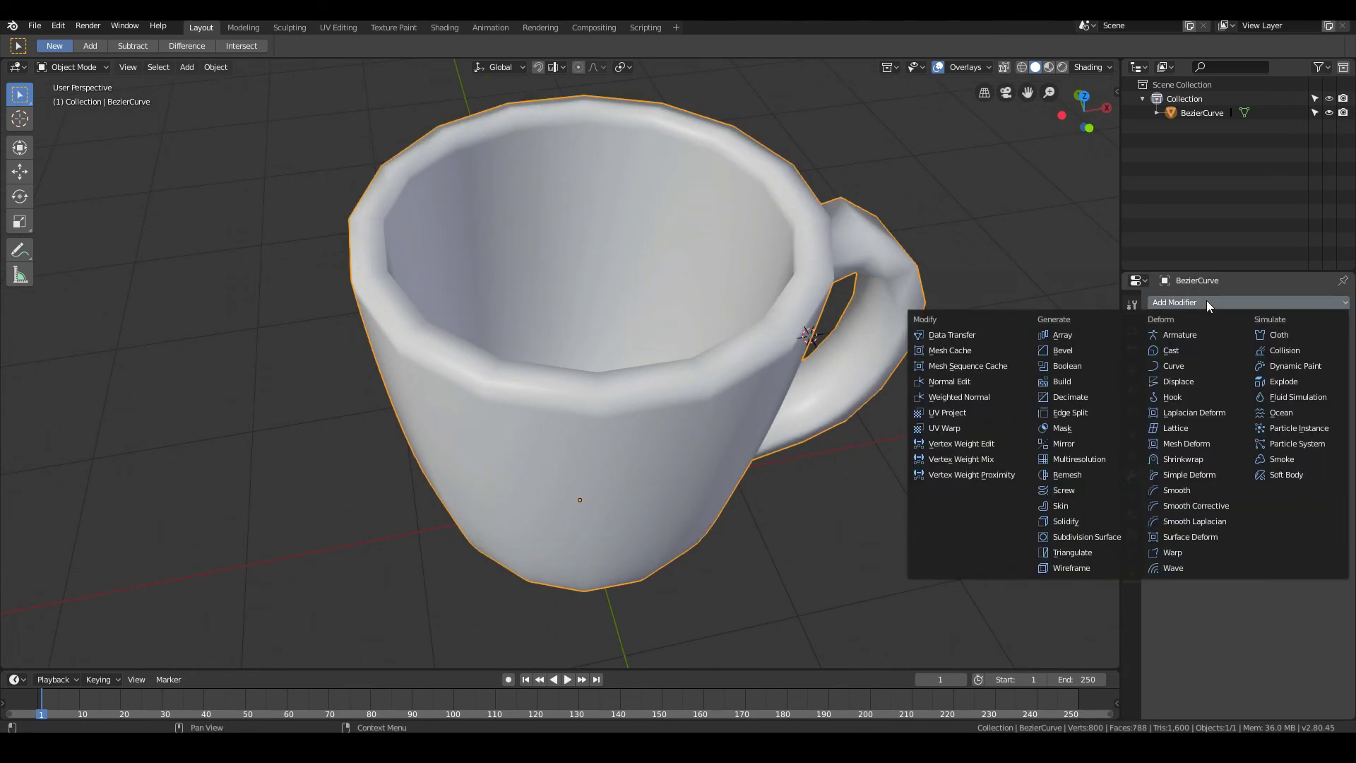
left_click(1090, 536)
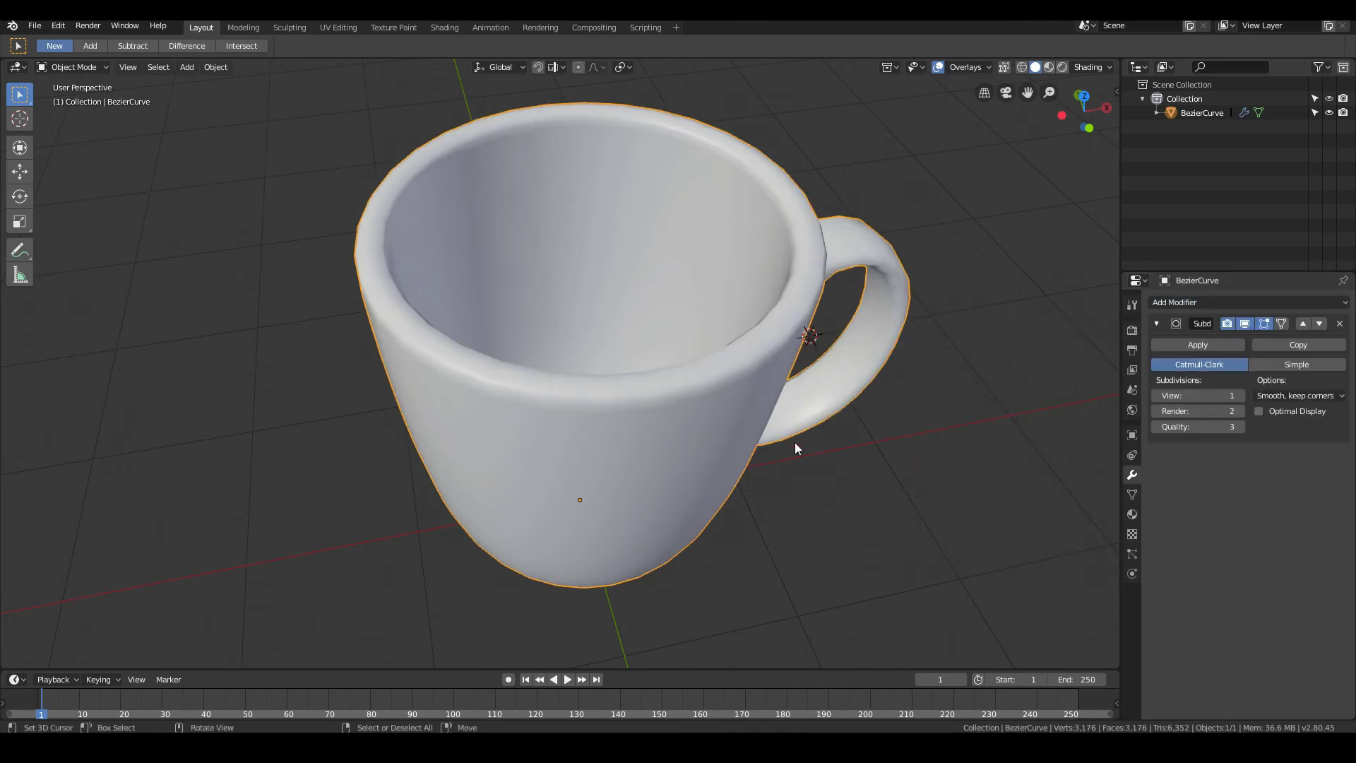
middle_click_drag(798, 422, 773, 379)
left_click(1236, 395)
Examine the smoothed cup and handle in front view, with its edit mesh, and from several angles.
mouse_move(616, 401)
middle_mouse_down()
mouse_move(659, 396)
mouse_move(604, 371)
mouse_move(646, 367)
mouse_move(596, 399)
mouse_move(629, 400)
middle_mouse_up()
key("KP_1")
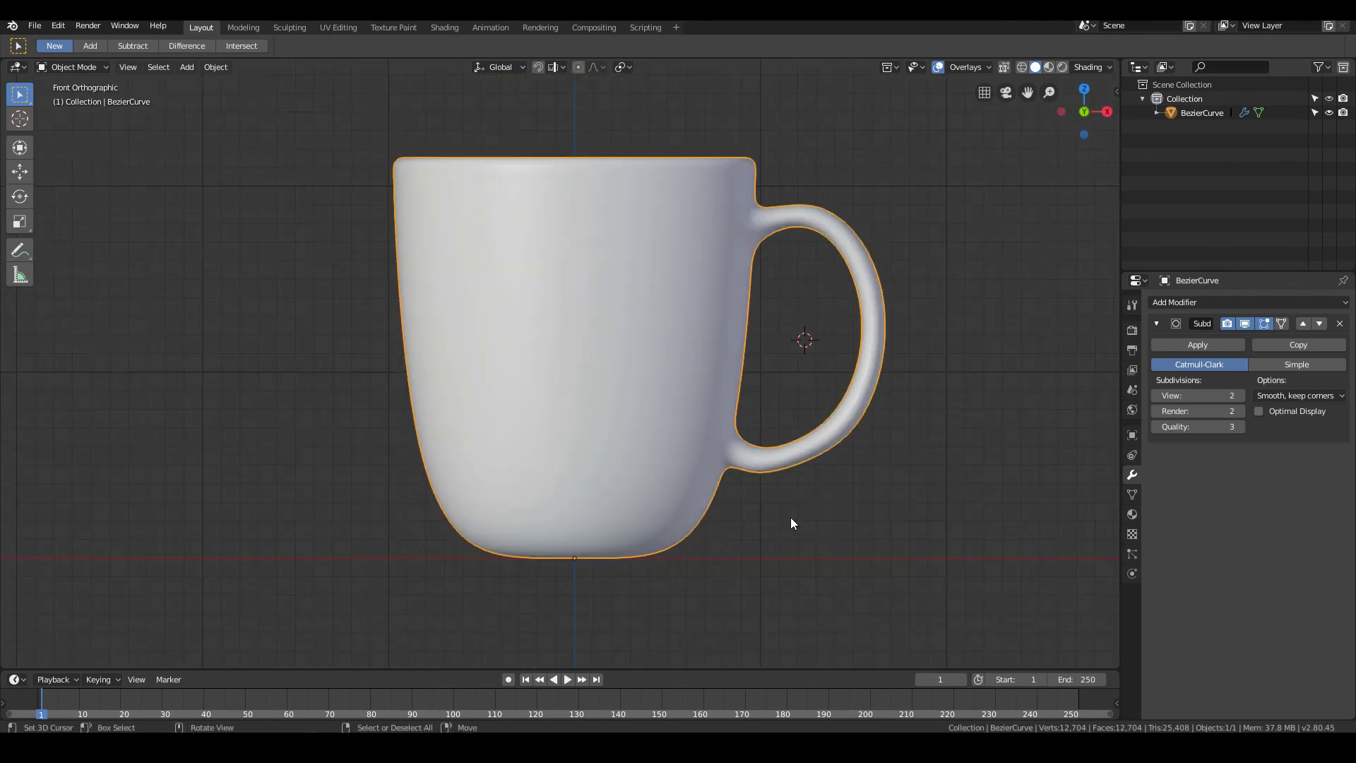
key("Tab")
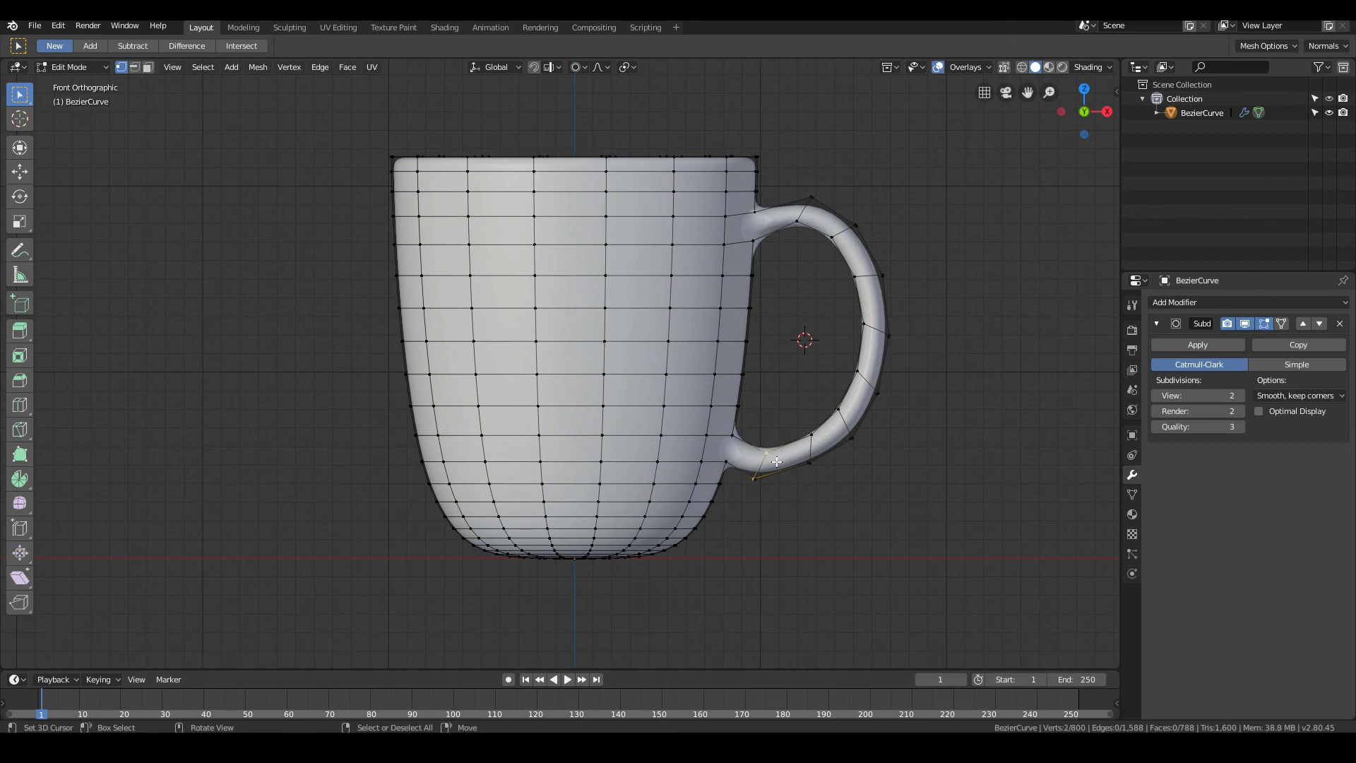
key("Tab")
middle_click_drag(776, 449, 481, 534)
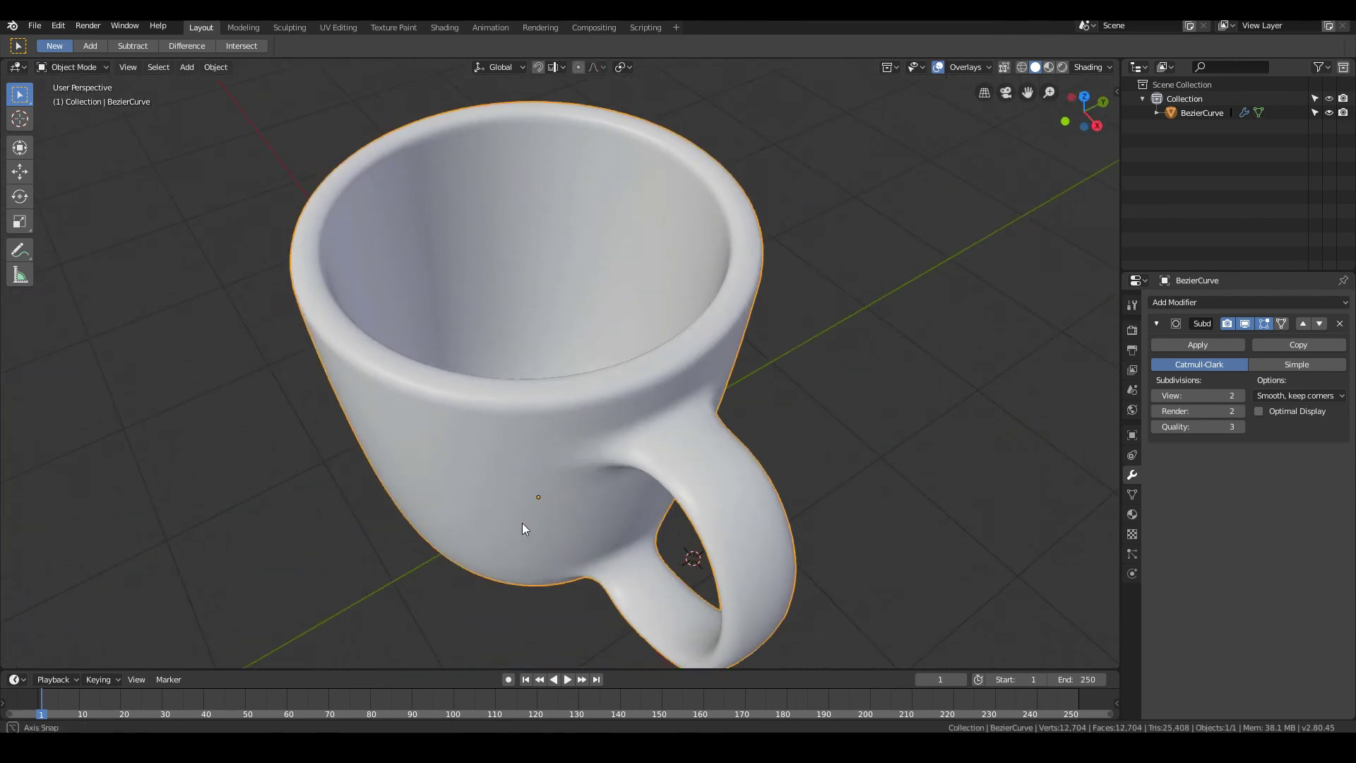
middle_click_drag(522, 525, 683, 493)
middle_click_drag(427, 402, 531, 411)
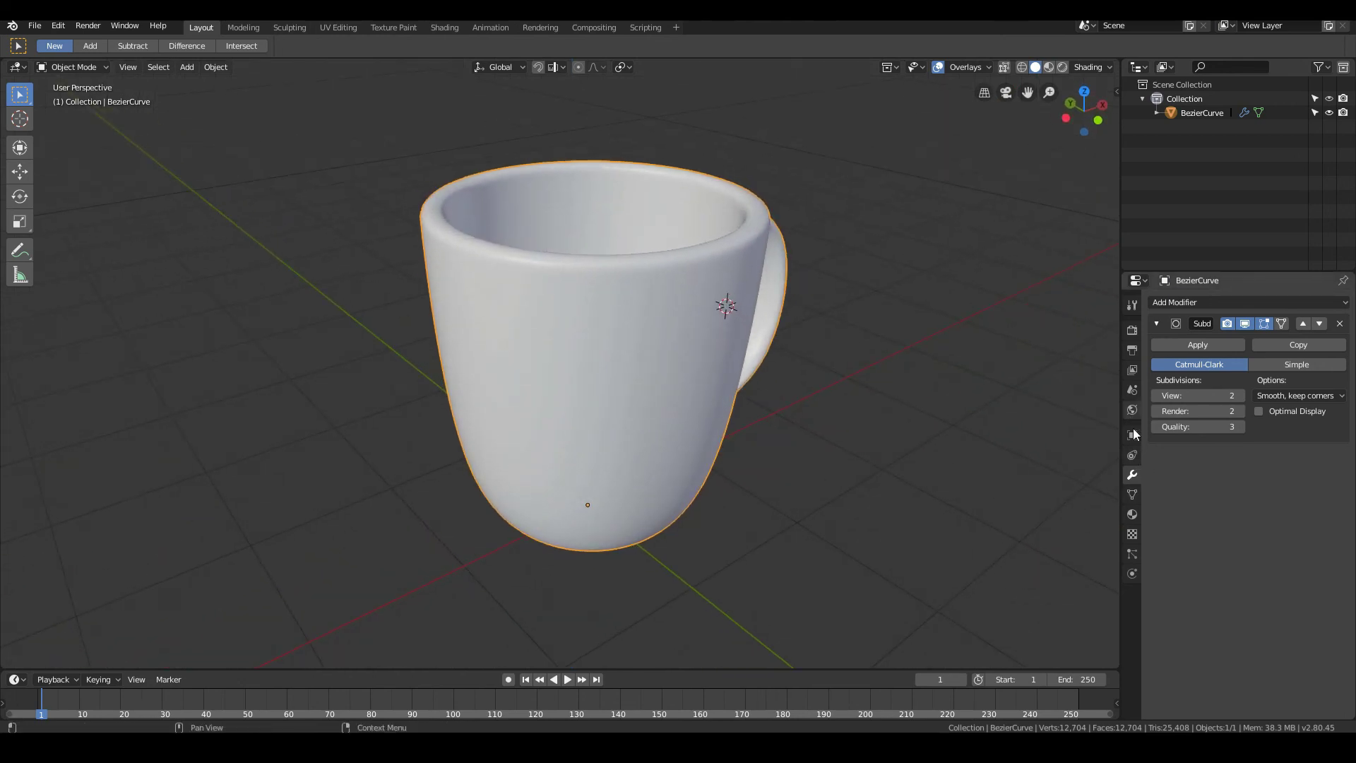
Create a new material for the cup and switch to the Shading workspace.
left_click(1132, 515)
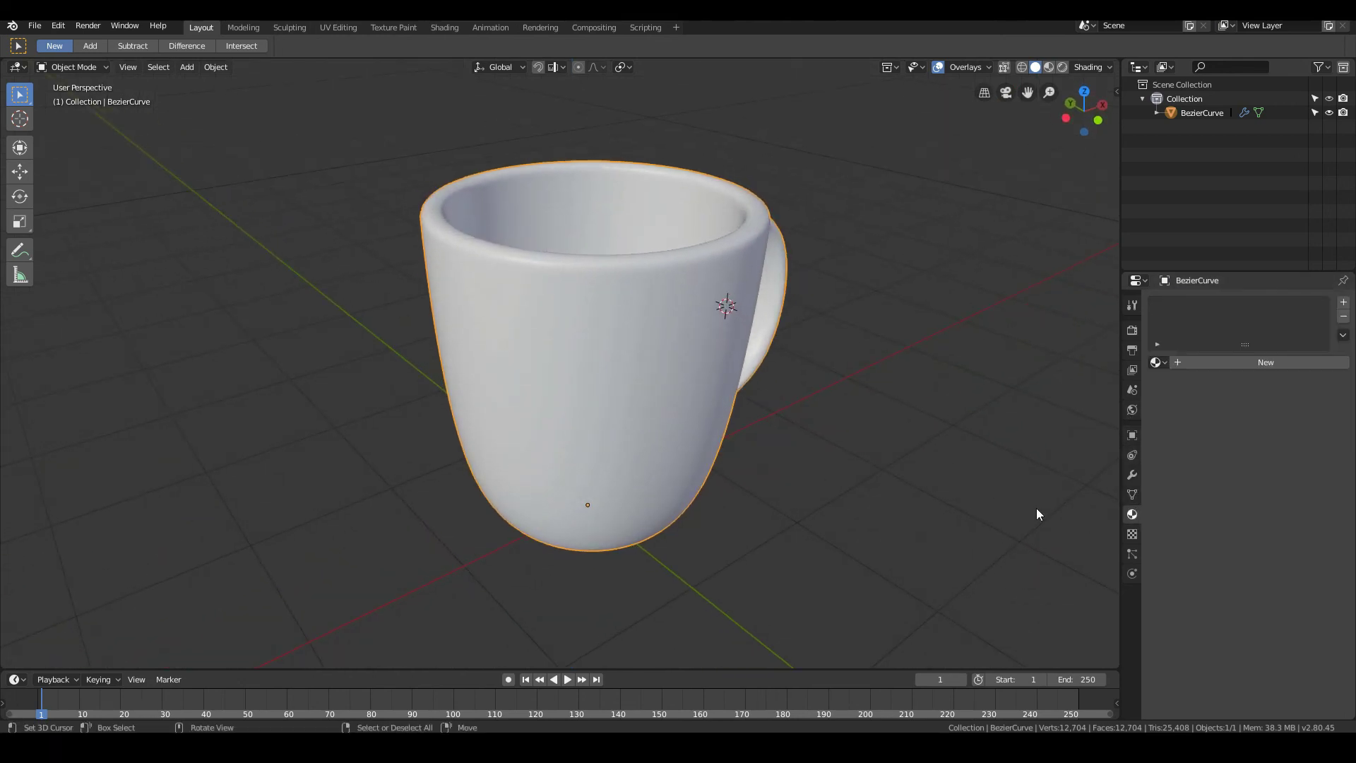
left_click(1269, 363)
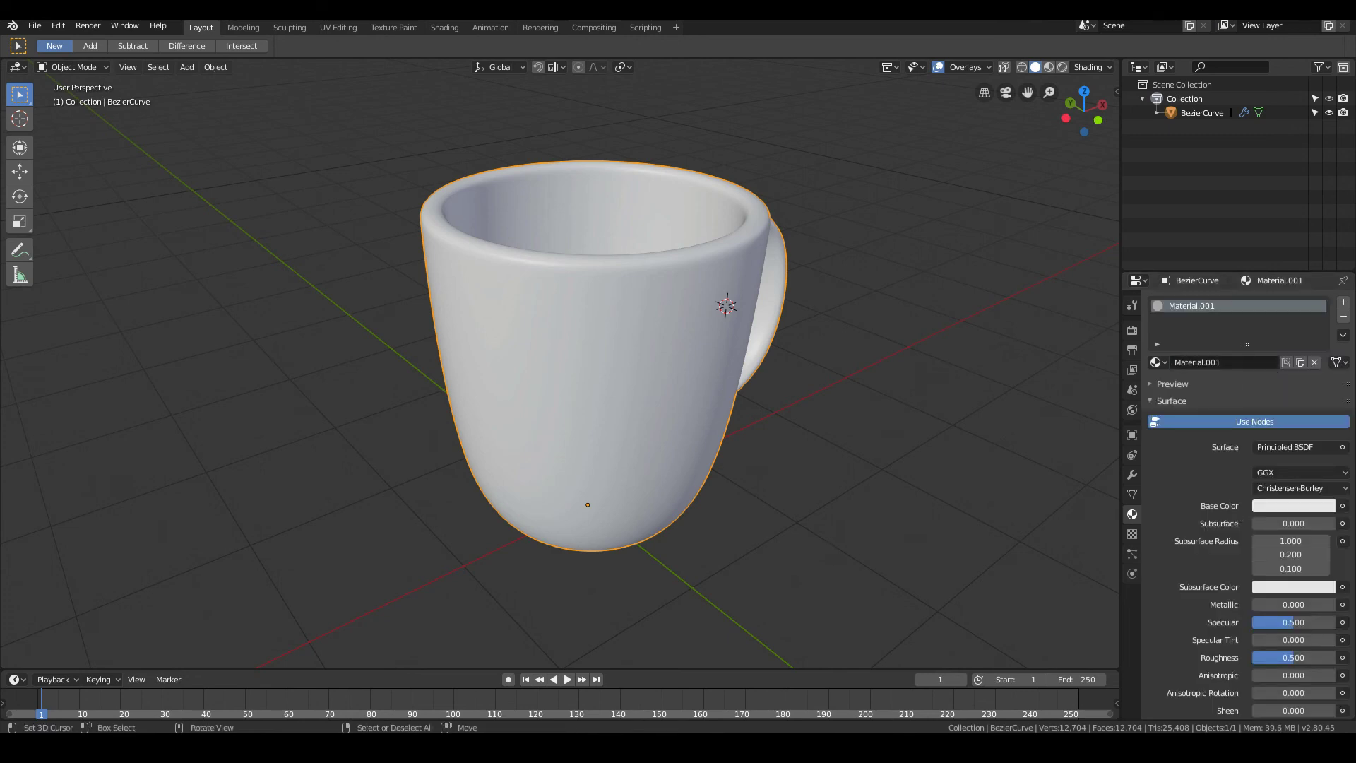
left_click(447, 28)
scroll(822, 306, "up", 6)
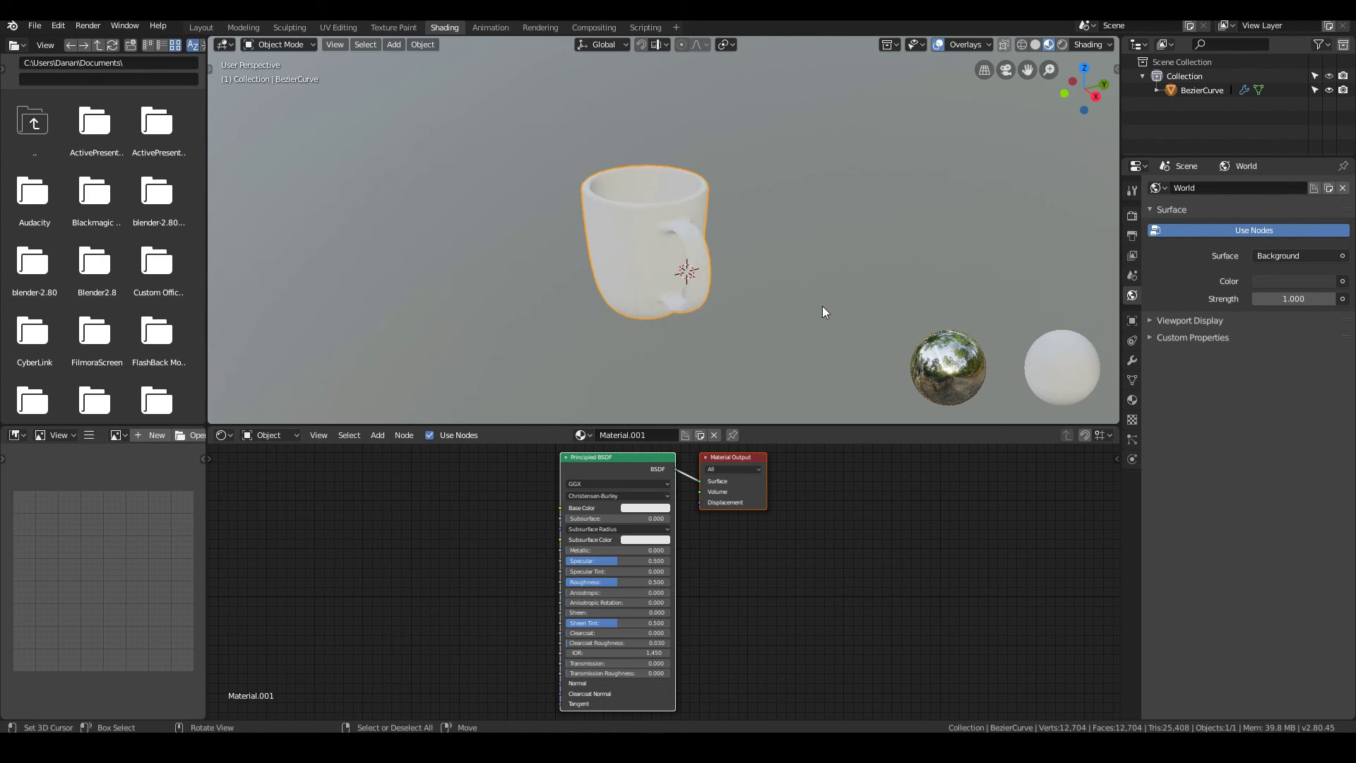
Lower the cup material's Roughness to about 0.057 for a glossy surface.
middle_click_drag(690, 319, 749, 284)
scroll(651, 553, "up", 5)
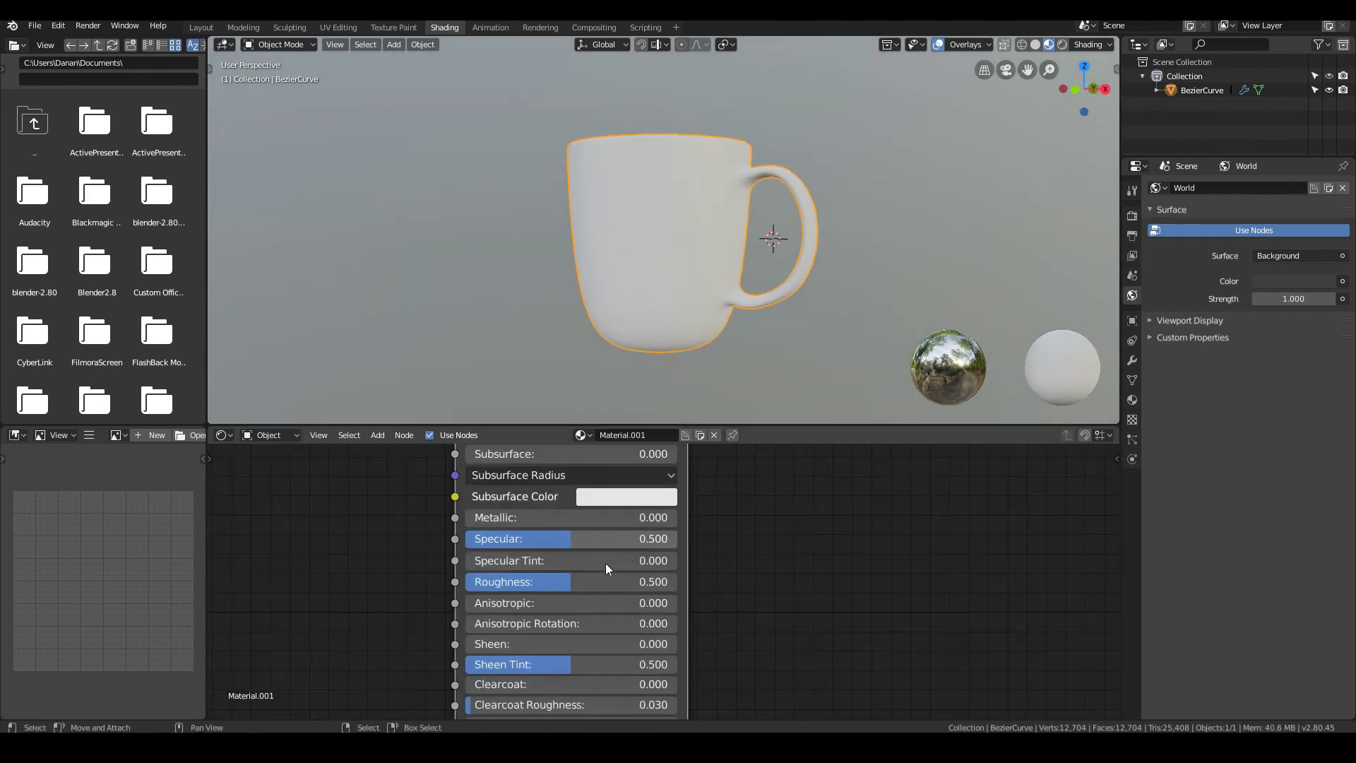
mouse_move(571, 579)
left_mouse_down()
mouse_move(477, 579)
mouse_move(570, 579)
left_mouse_up()
scroll(613, 157, "up", 3)
middle_click_drag(527, 193, 645, 193)
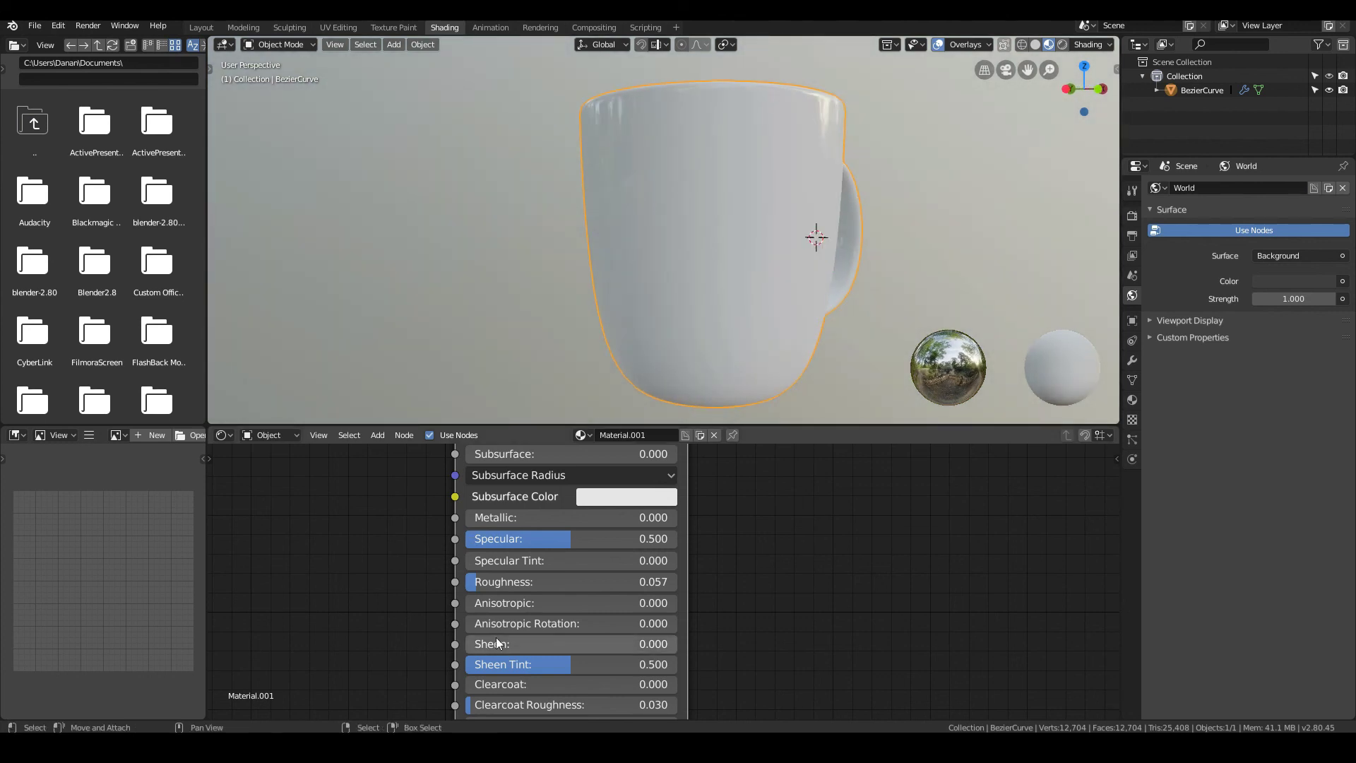
Set the material's Sheen to about 0.376, Specular to about 0.690 and Clearcoat to about 0.562.
left_click_drag(498, 646, 551, 643)
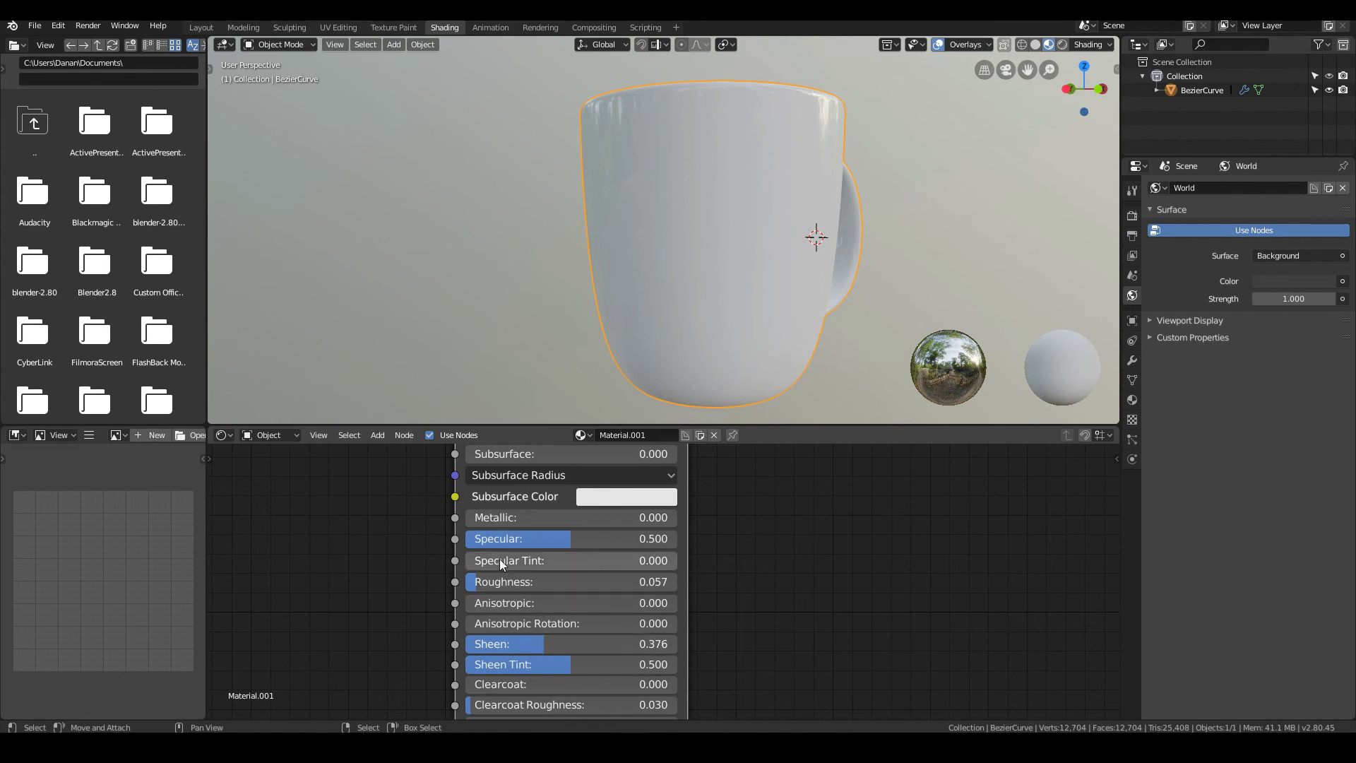
left_click_drag(515, 539, 613, 594)
middle_click_drag(613, 637, 632, 551)
left_click_drag(514, 603, 514, 603)
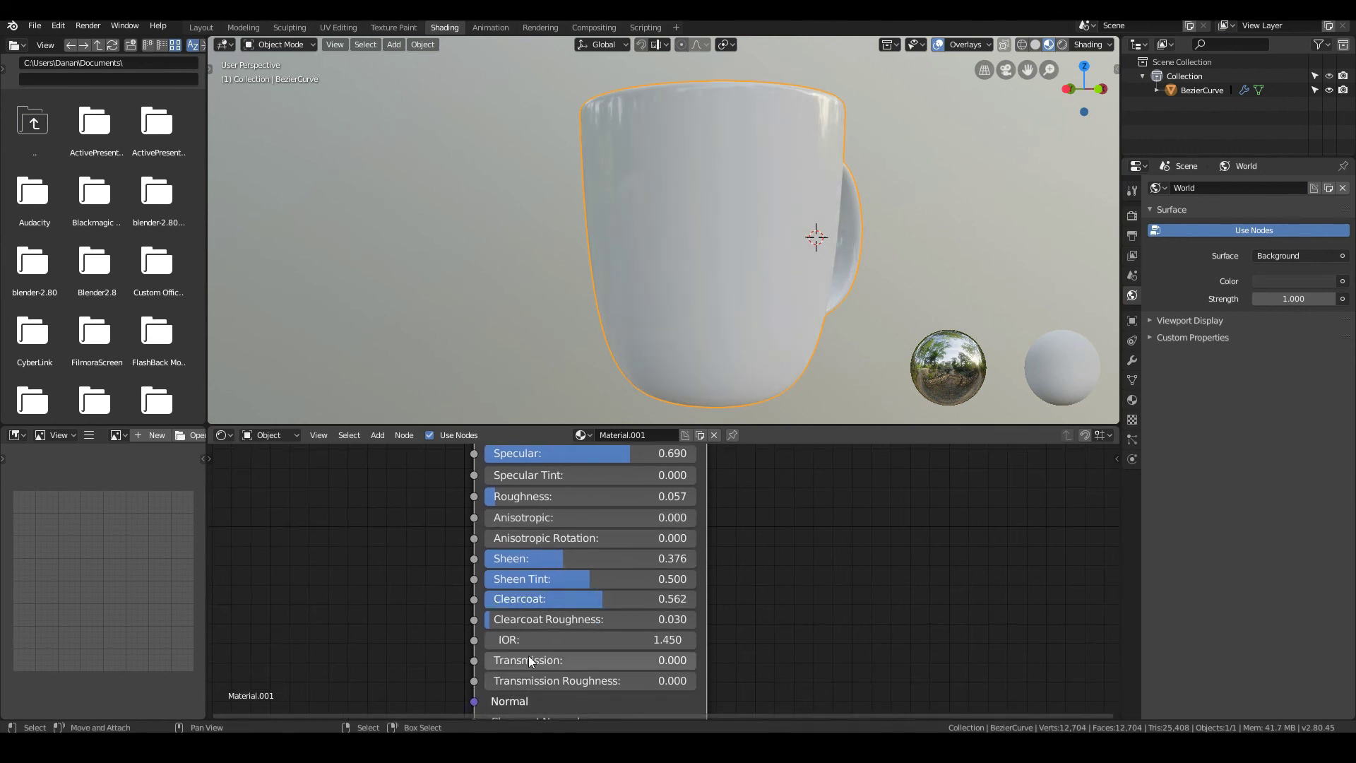
scroll(533, 617, "down", 1)
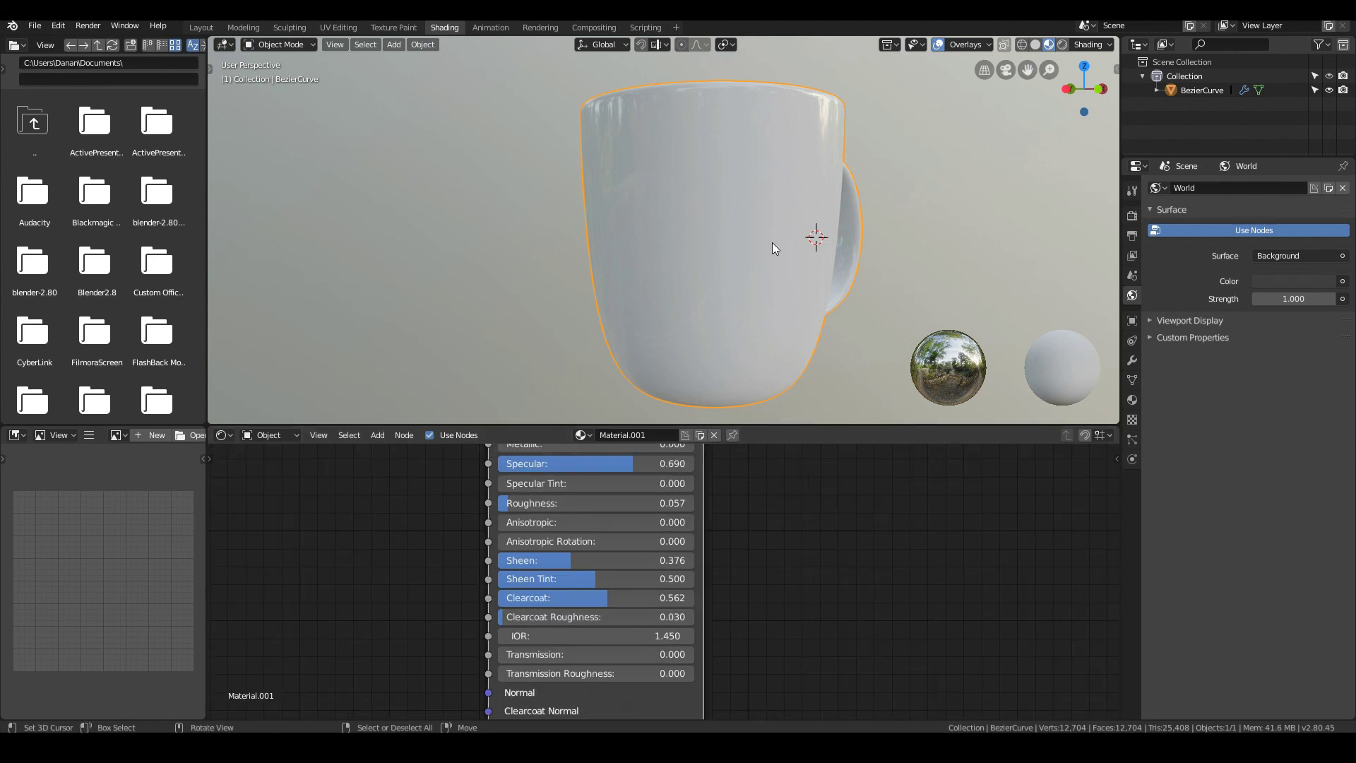
Set the material's Base Color to a pale violet-blue, about hue 0.661, saturation 0.327 and value 0.906.
middle_click_drag(642, 650, 517, 558)
key("shift+a")
left_click(860, 545)
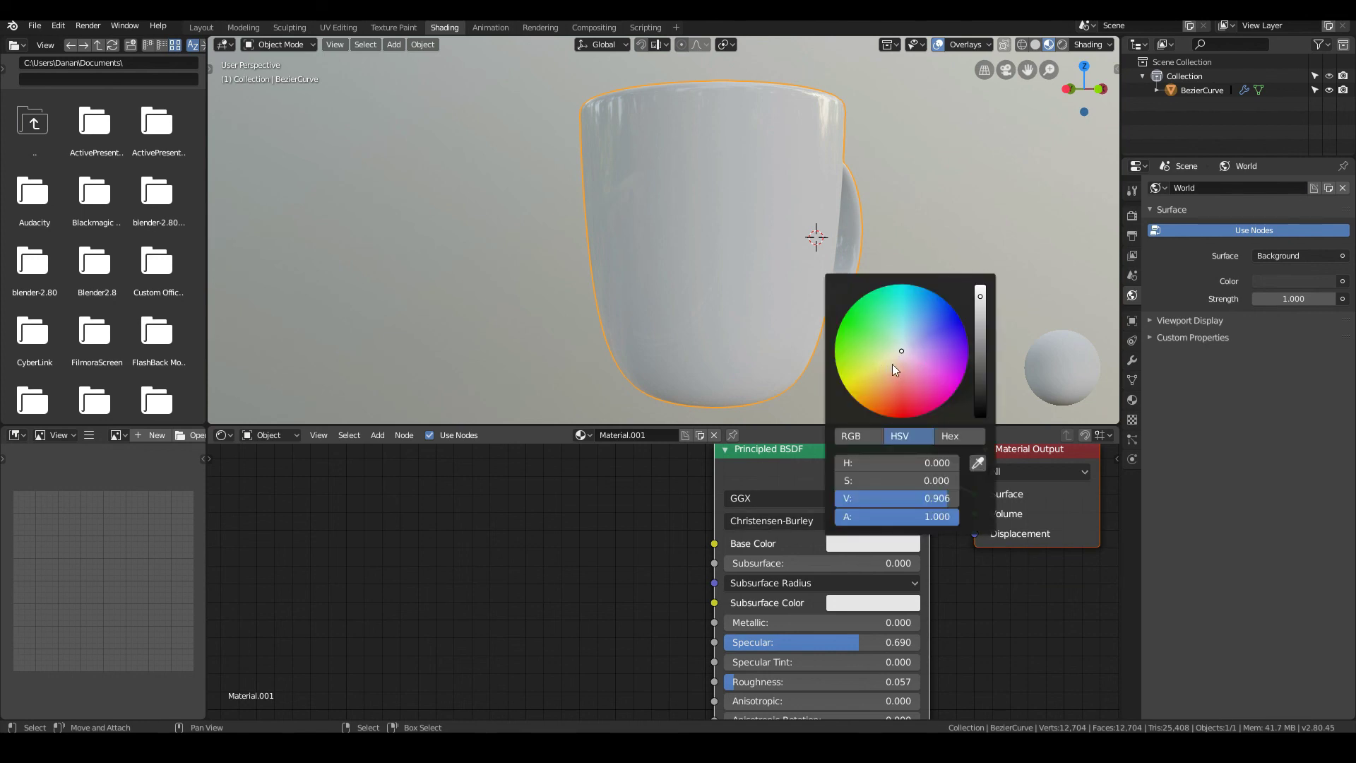
left_click(903, 369)
left_click_drag(907, 371, 923, 336)
middle_click_drag(532, 291, 699, 367)
Change the Base Color to a more saturated medium blue and check the glossy cup from several angles.
left_click(844, 539)
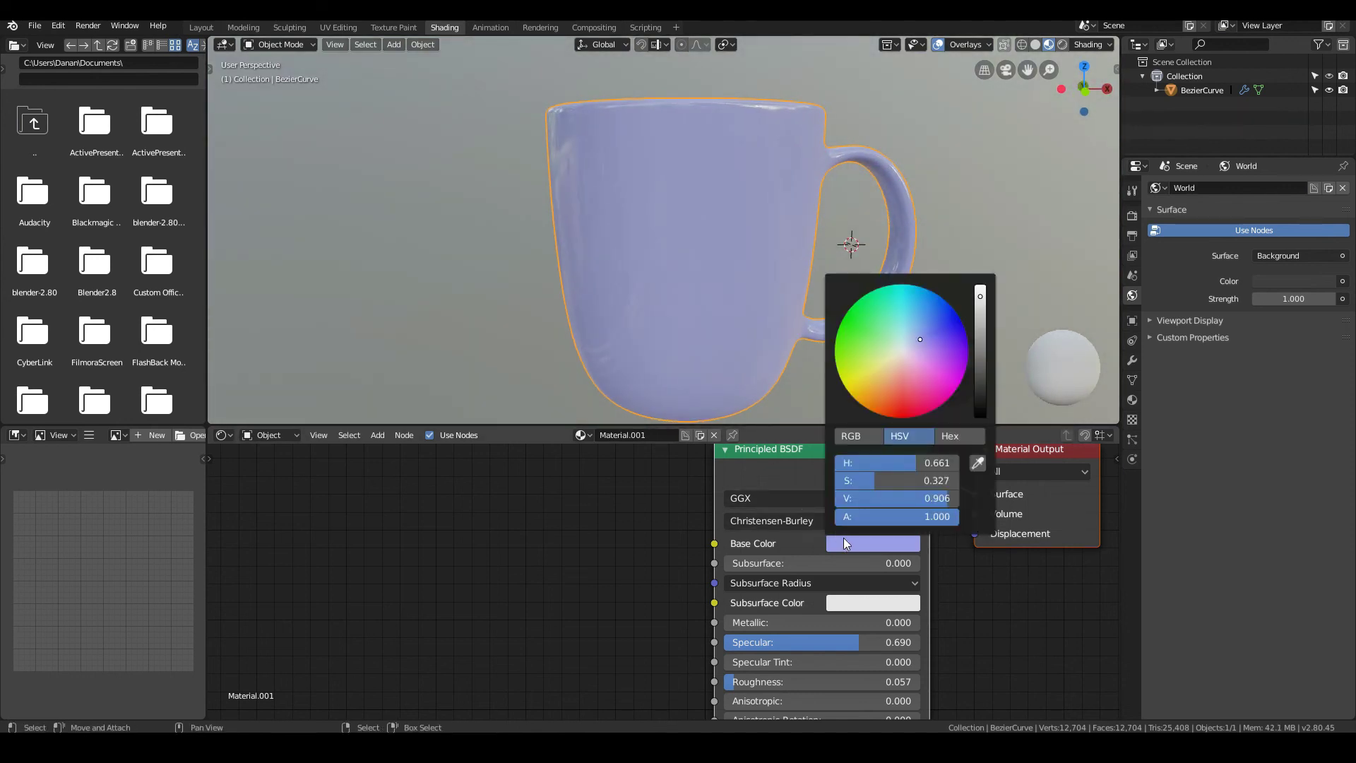
left_click_drag(888, 341, 927, 325)
scroll(432, 233, "down", 3)
middle_click_drag(433, 233, 384, 253)
scroll(773, 231, "up", 3)
scroll(737, 247, "down", 3)
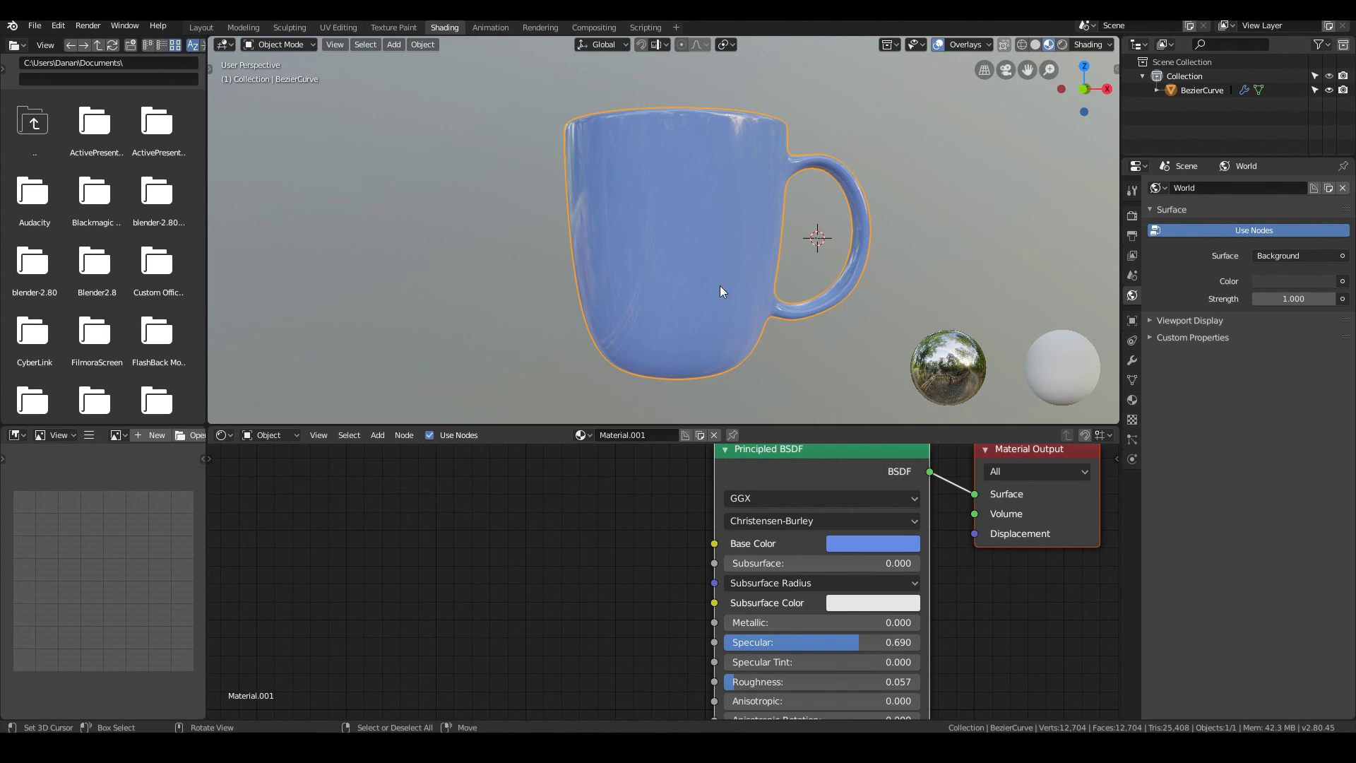
middle_click_drag(719, 284, 882, 276)
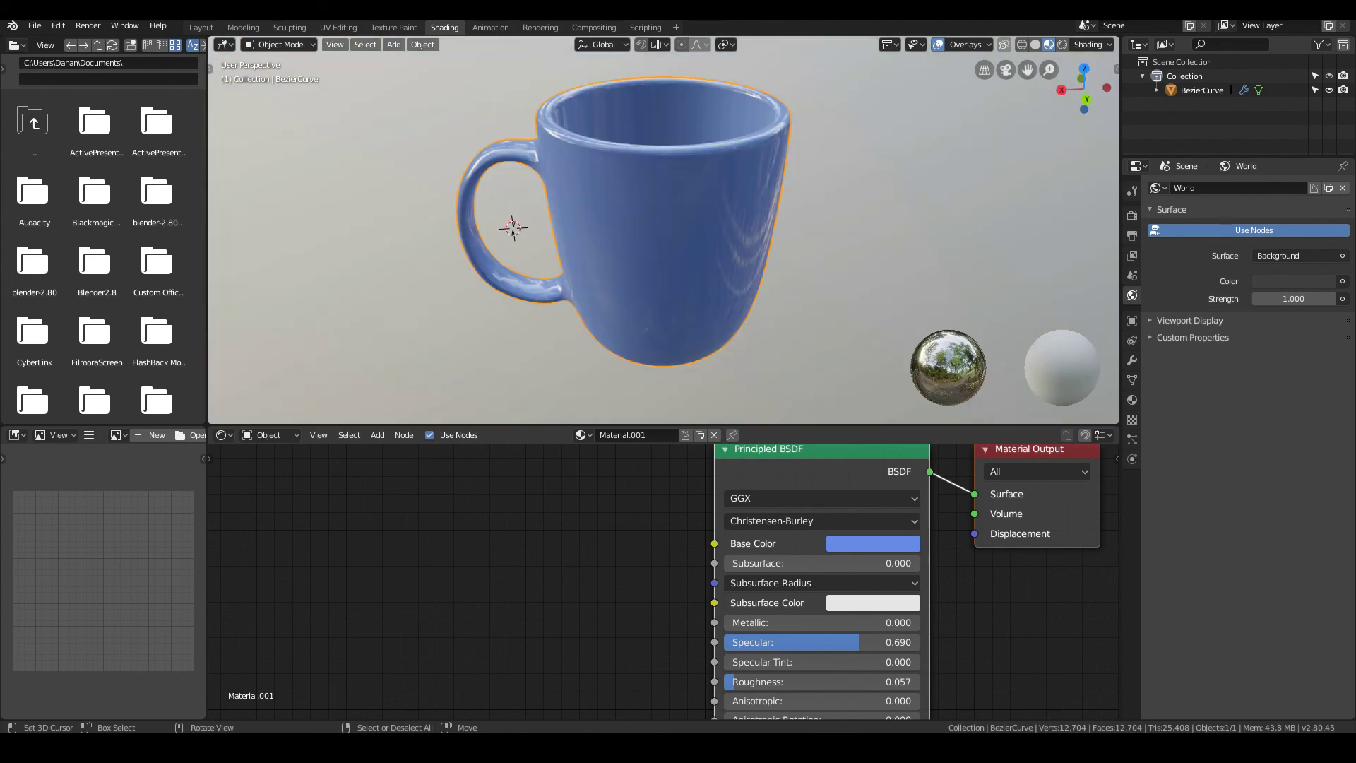